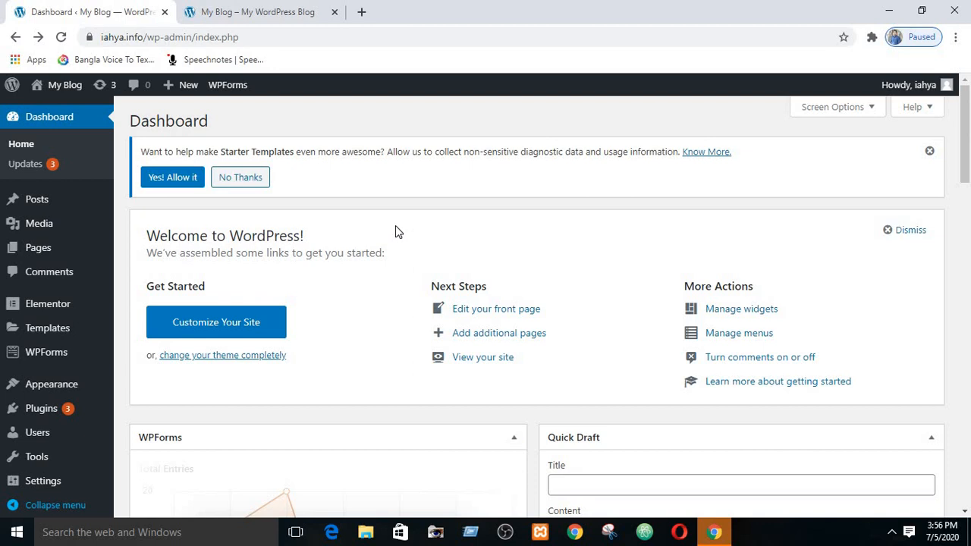
Step: Look through the live site's home page from the hero section down to the FAQ and back
{"action": "left_click", "coordinate": [283, 9]}
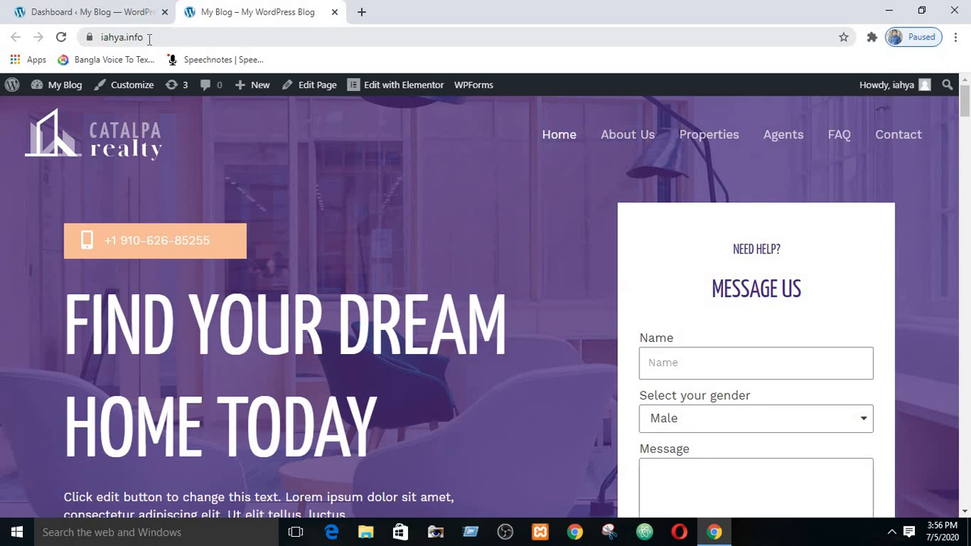
{"action": "scroll", "coordinate": [325, 200], "scroll_direction": "down", "scroll_amount": 5}
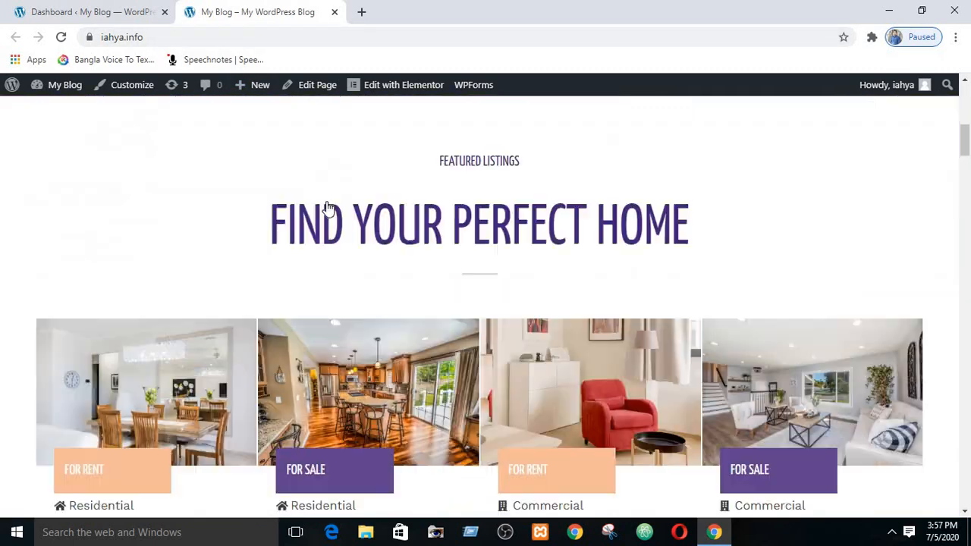
{"action": "scroll", "coordinate": [327, 207], "scroll_direction": "down", "scroll_amount": 15}
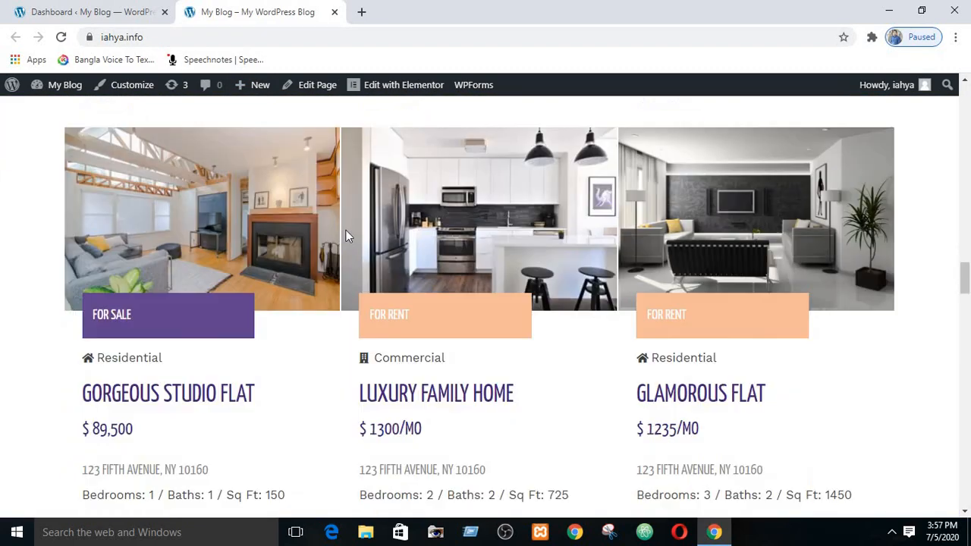
{"action": "scroll", "coordinate": [345, 235], "scroll_direction": "down", "scroll_amount": 15}
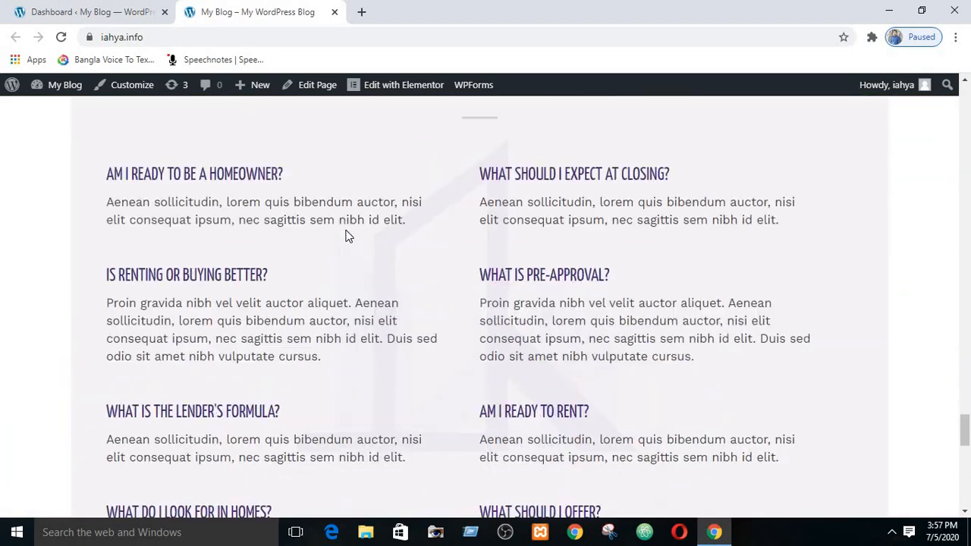
{"action": "scroll", "coordinate": [345, 236], "scroll_direction": "down", "scroll_amount": 10}
{"action": "scroll", "coordinate": [345, 235], "scroll_direction": "up", "scroll_amount": 15}
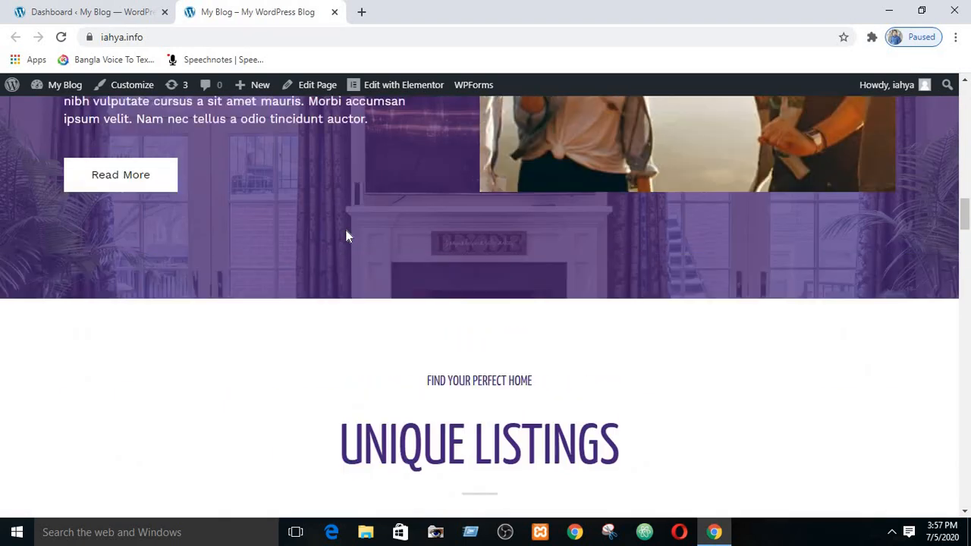
{"action": "scroll", "coordinate": [345, 236], "scroll_direction": "up", "scroll_amount": 10}
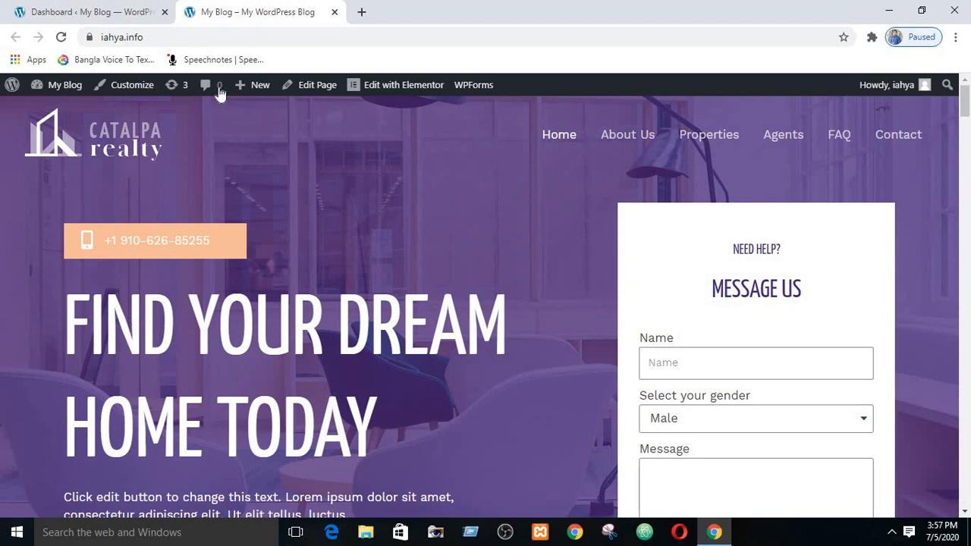
Step: Search for "itheme" among the new plugins available to add from the WordPress dashboard
{"action": "left_click", "coordinate": [94, 5]}
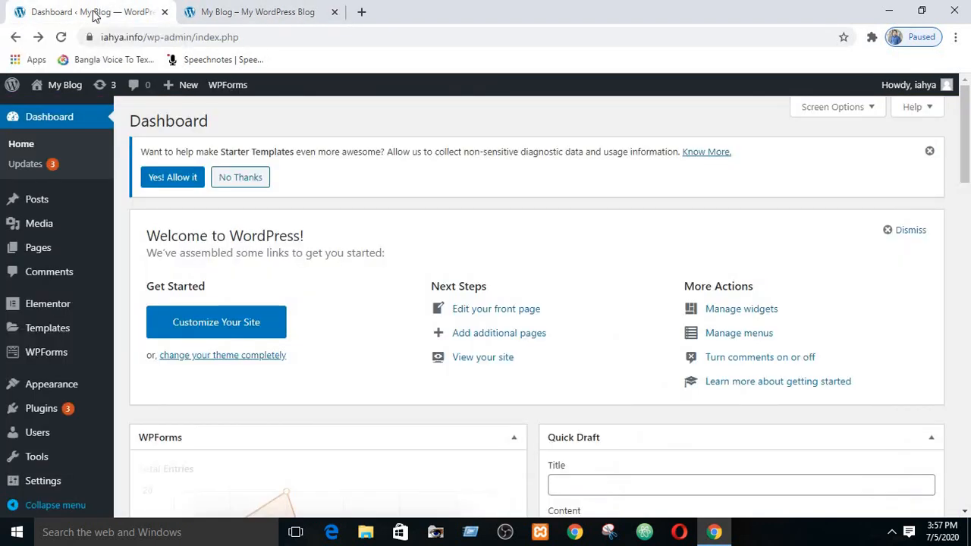
{"action": "mouse_move", "coordinate": [37, 409]}
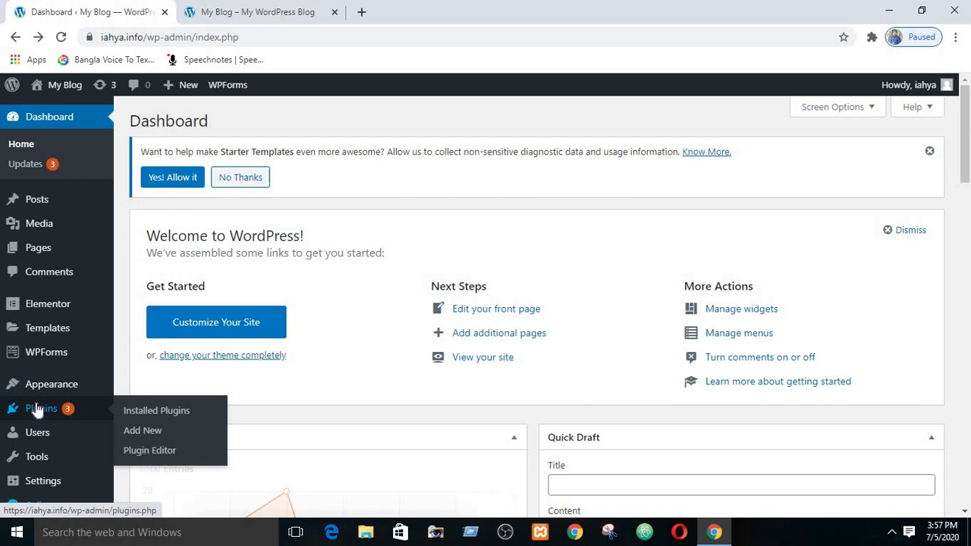
{"action": "left_click", "coordinate": [147, 430]}
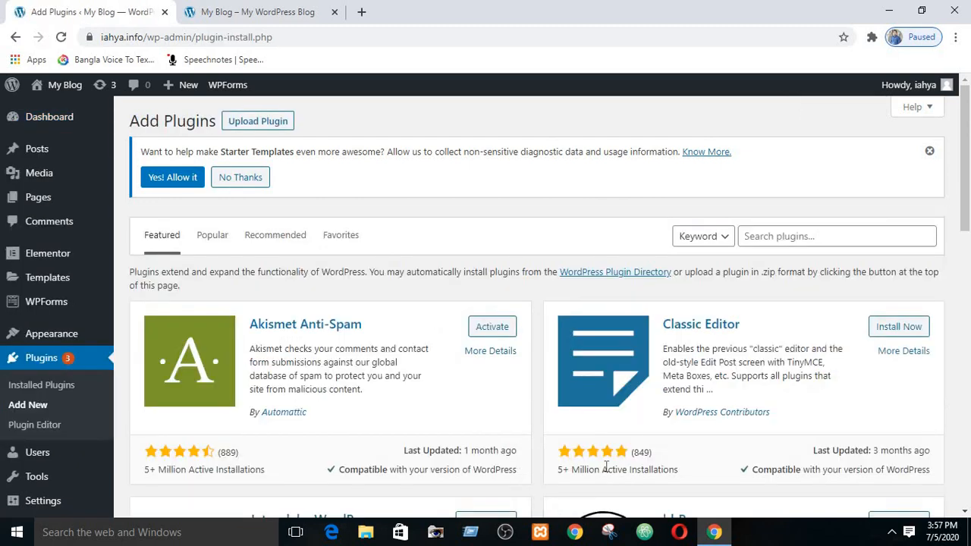
{"action": "left_click", "coordinate": [771, 238]}
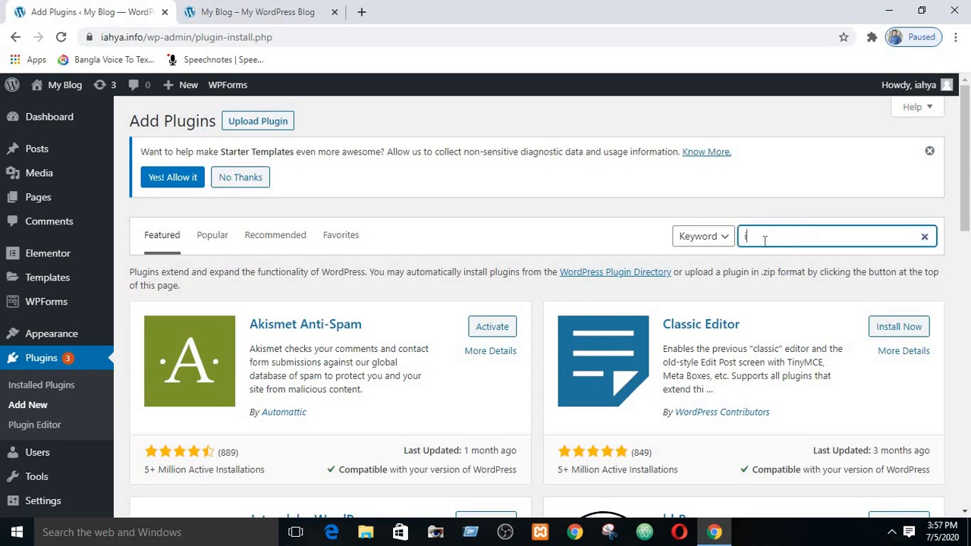
{"action": "type", "text": "itheme"}
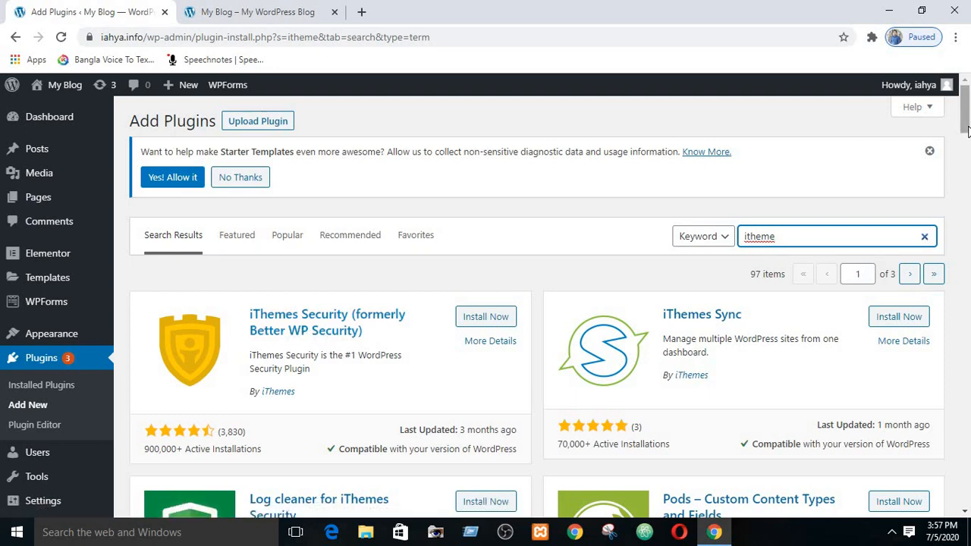
Step: Install and activate the iThemes Security (formerly Better WP Security) plugin
{"action": "scroll", "coordinate": [743, 171], "scroll_direction": "down", "scroll_amount": 2}
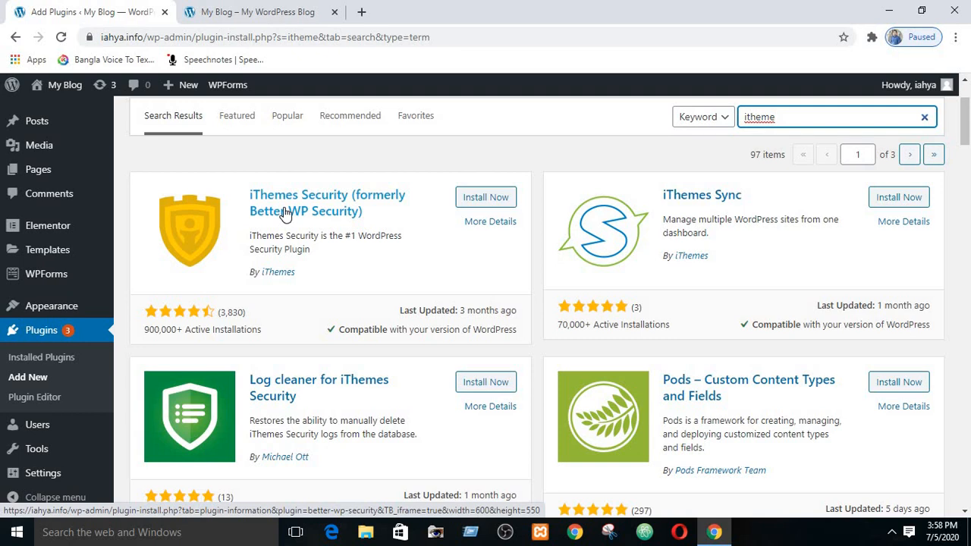
{"action": "left_click", "coordinate": [471, 199]}
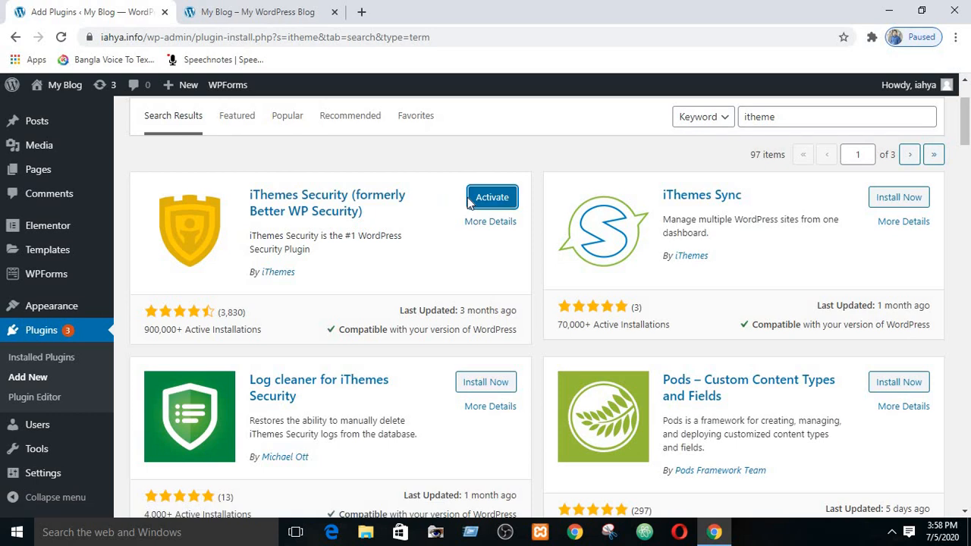
{"action": "left_click", "coordinate": [488, 204]}
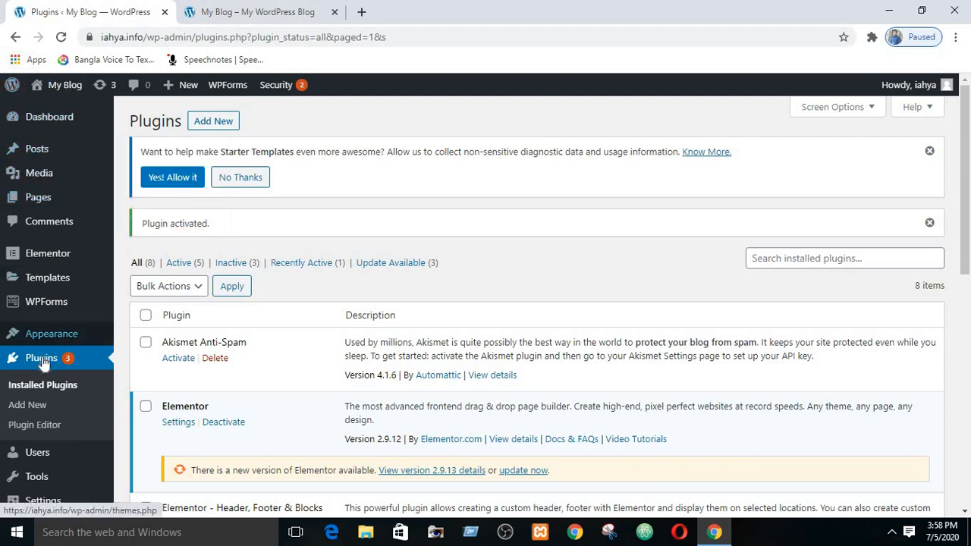
Step: Open the iThemes Security settings and run the Security Check to secure the site with the recommended modules
{"action": "scroll", "coordinate": [43, 364], "scroll_direction": "down", "scroll_amount": 3}
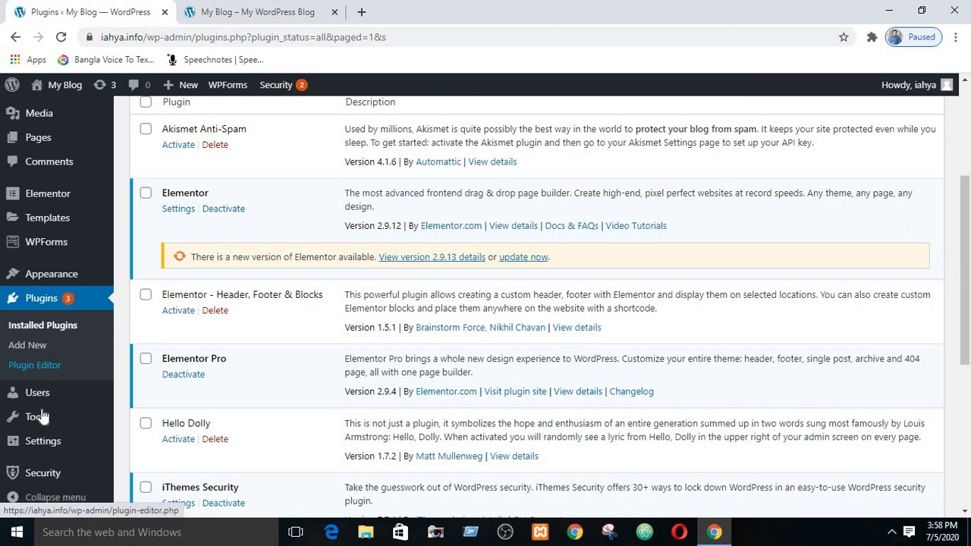
{"action": "mouse_move", "coordinate": [40, 476]}
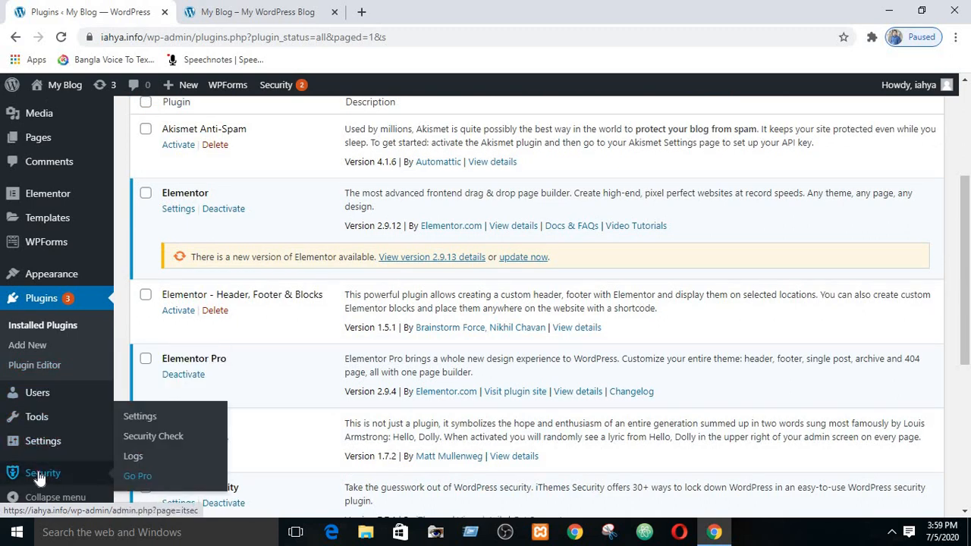
{"action": "left_click", "coordinate": [140, 417]}
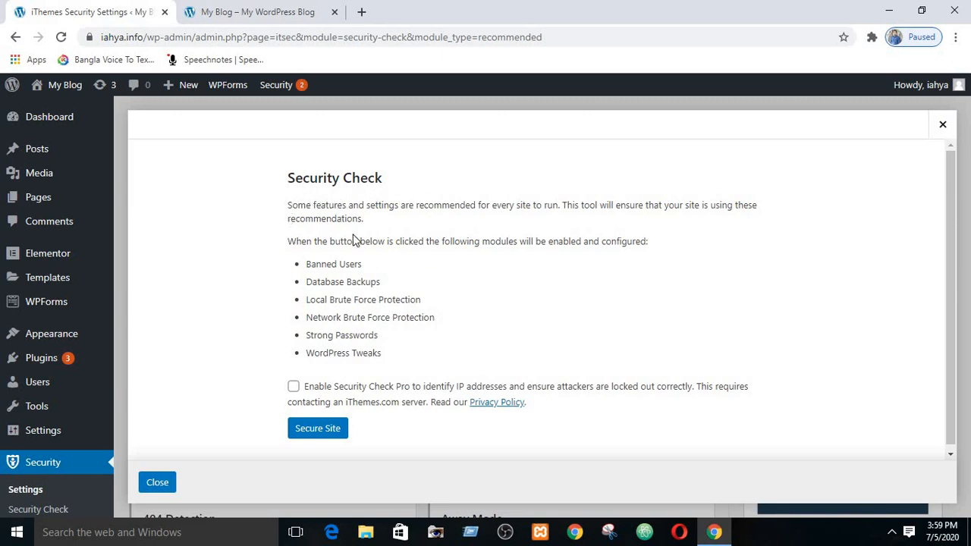
{"action": "left_click", "coordinate": [317, 429]}
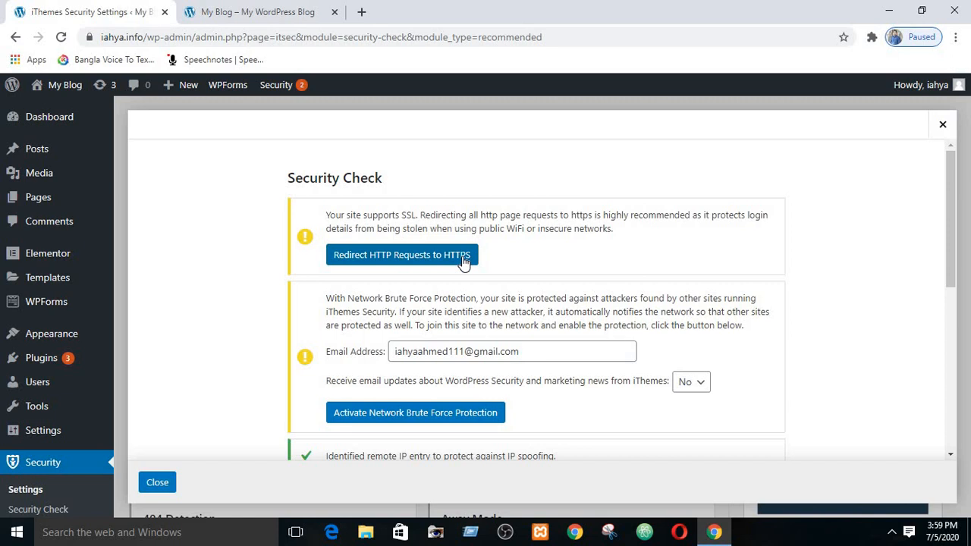
Step: Redirect HTTP requests to HTTPS and activate Network Brute Force Protection, closing the Security Check when done
{"action": "left_click", "coordinate": [388, 258]}
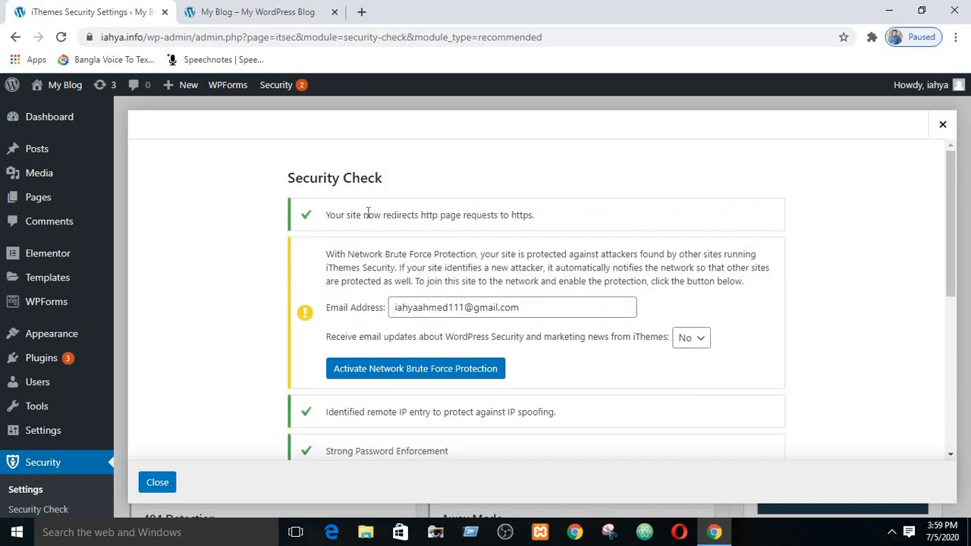
{"action": "left_click", "coordinate": [384, 371]}
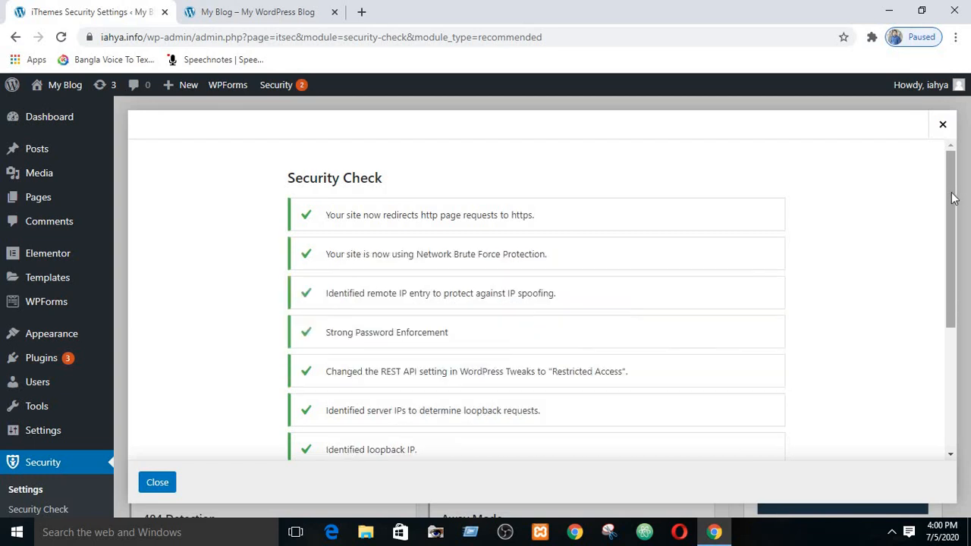
{"action": "left_click_drag", "start_coordinate": [952, 194], "coordinate": [961, 357]}
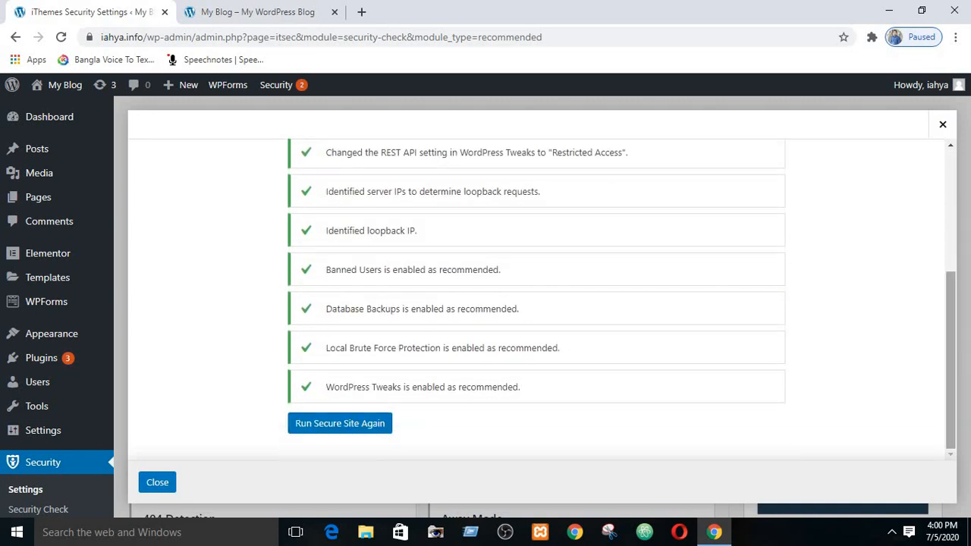
{"action": "left_click", "coordinate": [160, 486]}
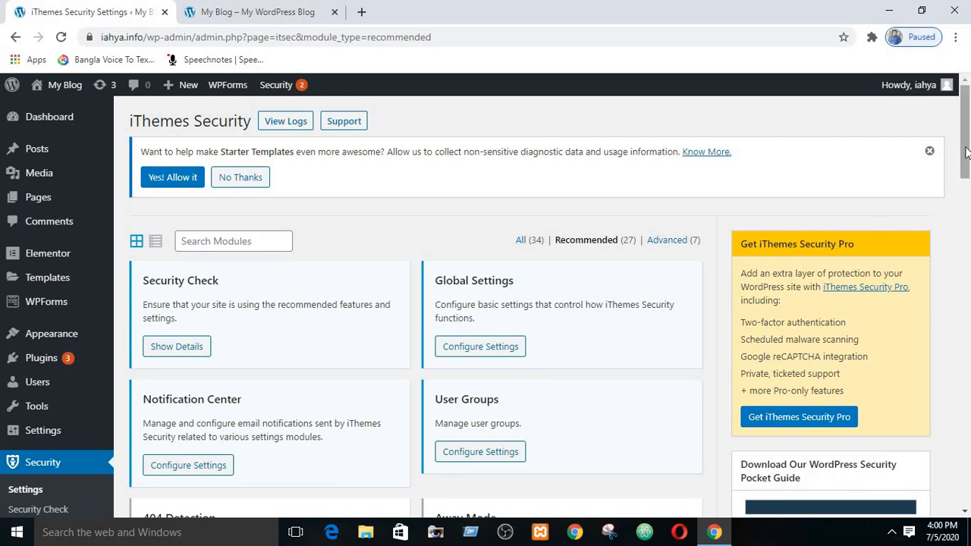
Step: Look through the recommended iThemes Security modules, including the Pro-only ones
{"action": "left_click_drag", "start_coordinate": [968, 152], "coordinate": [966, 220]}
{"action": "left_click_drag", "start_coordinate": [967, 263], "coordinate": [968, 372]}
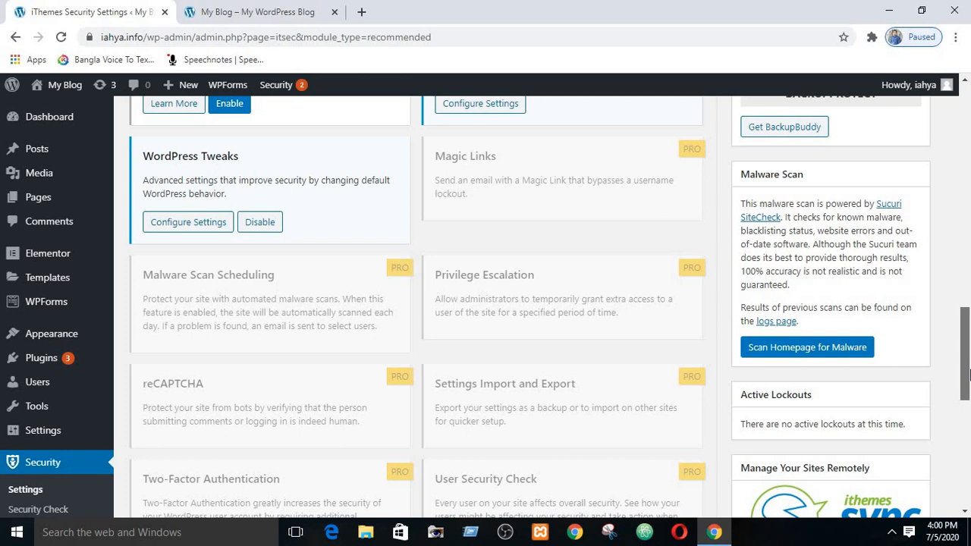
{"action": "left_click_drag", "start_coordinate": [968, 369], "coordinate": [968, 347]}
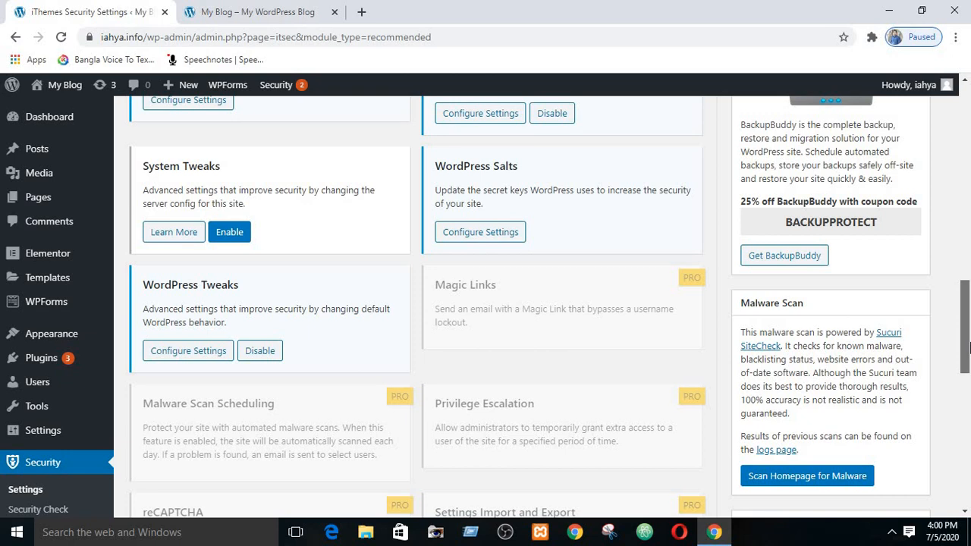
{"action": "left_click_drag", "start_coordinate": [968, 346], "coordinate": [952, 170]}
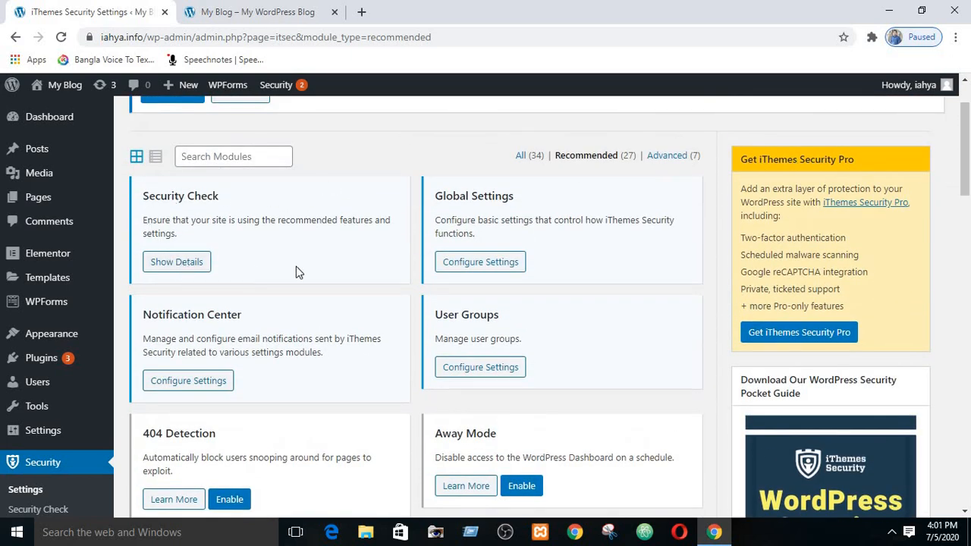
{"action": "scroll", "coordinate": [381, 386], "scroll_direction": "down", "scroll_amount": 3}
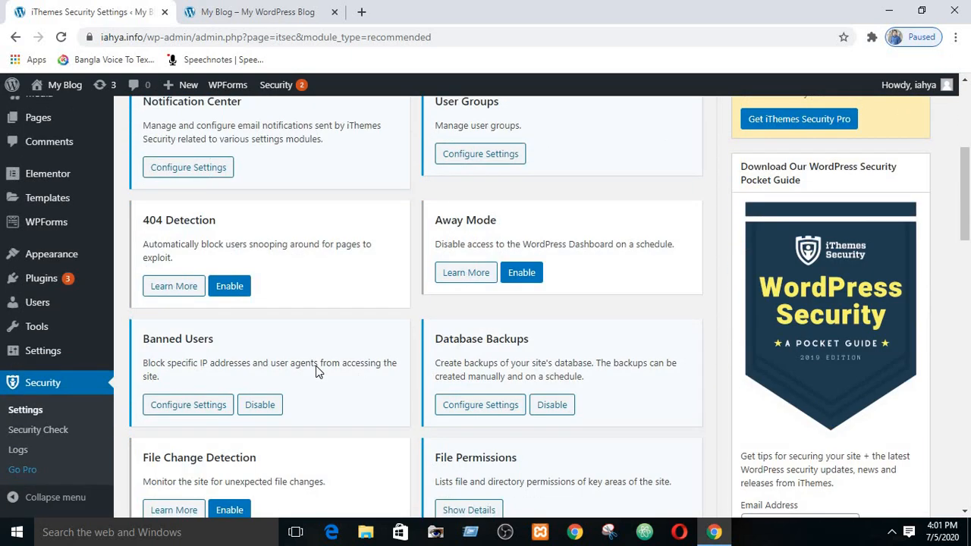
{"action": "scroll", "coordinate": [317, 370], "scroll_direction": "up", "scroll_amount": 4}
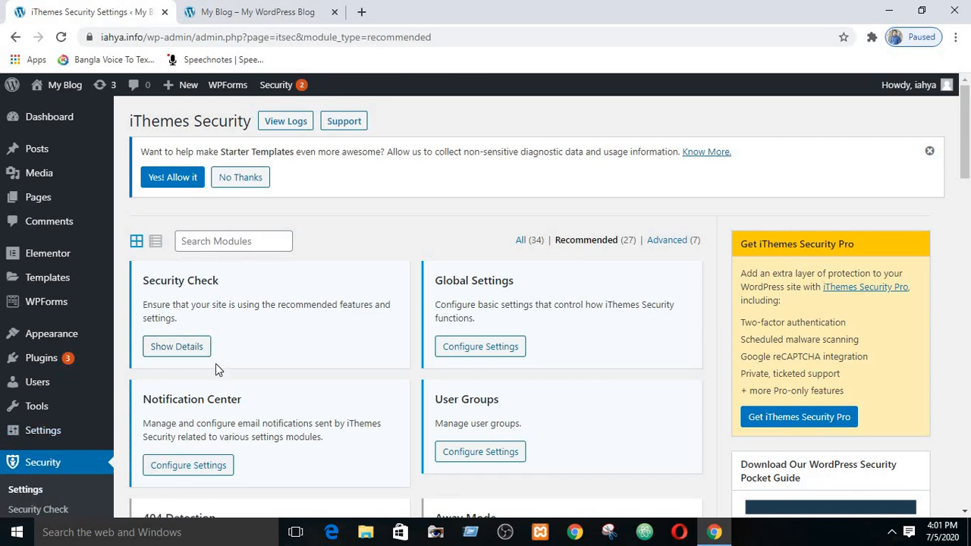
Step: Open the Global Settings module and review the file-writing, lockout message and blacklist options
{"action": "left_click", "coordinate": [471, 348]}
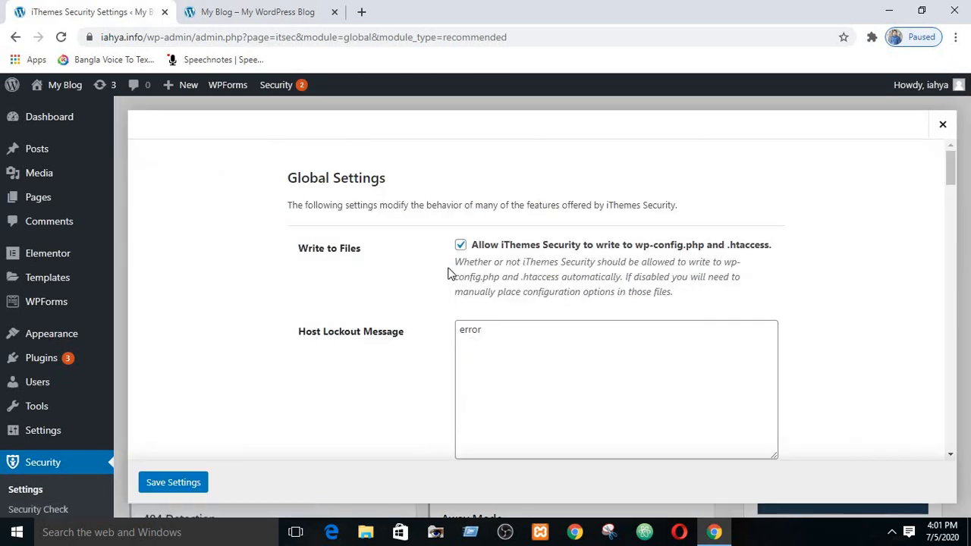
{"action": "scroll", "coordinate": [949, 167], "scroll_direction": "down", "scroll_amount": 1}
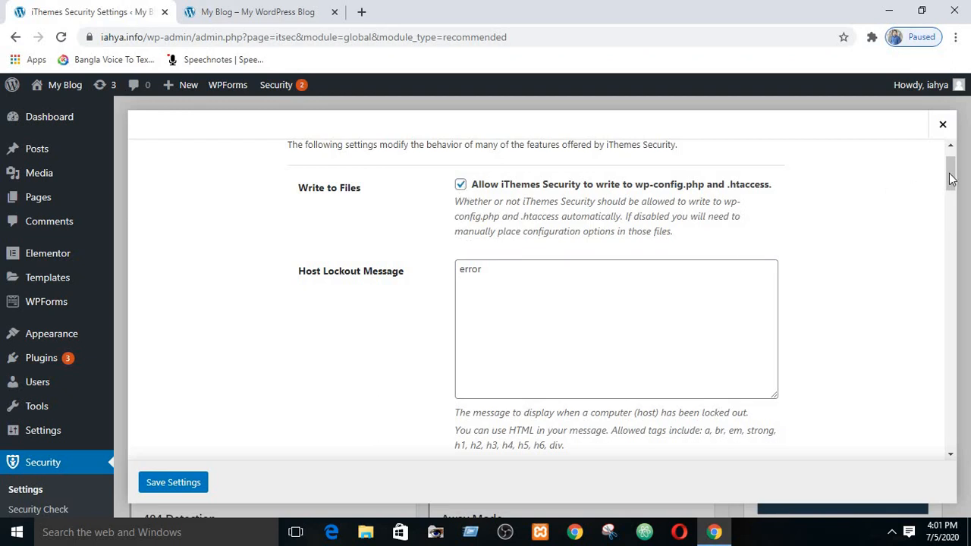
{"action": "scroll", "coordinate": [950, 179], "scroll_direction": "down", "scroll_amount": 1}
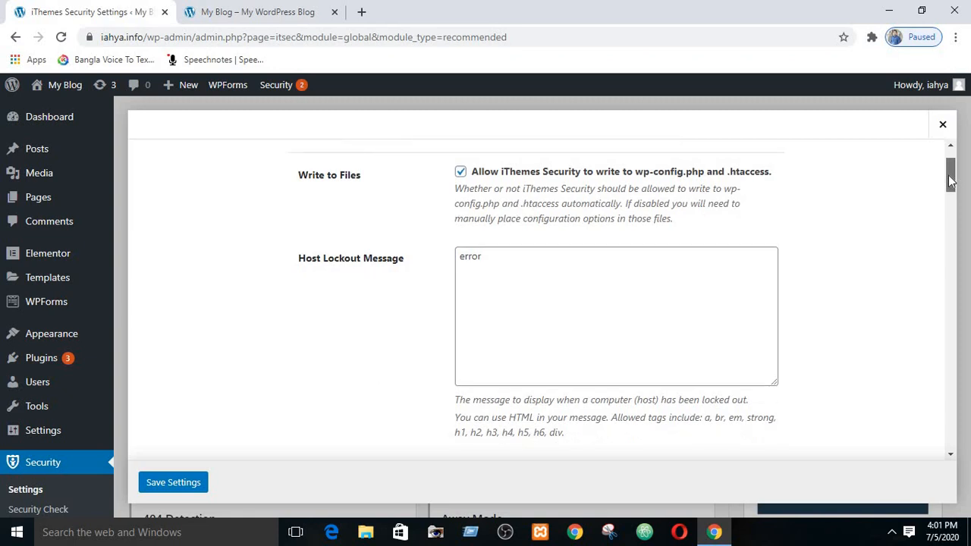
{"action": "left_click_drag", "start_coordinate": [950, 179], "coordinate": [950, 182]}
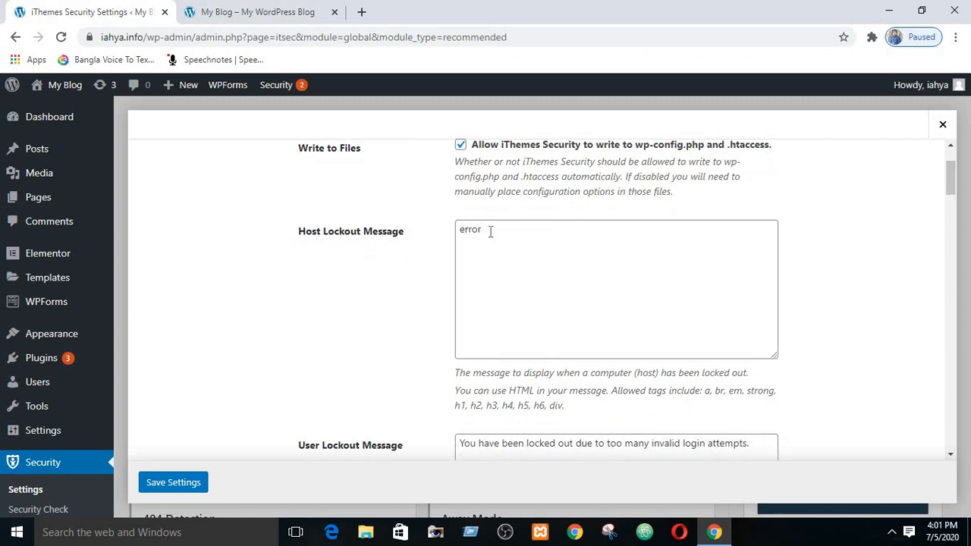
{"action": "left_click_drag", "start_coordinate": [949, 192], "coordinate": [950, 218]}
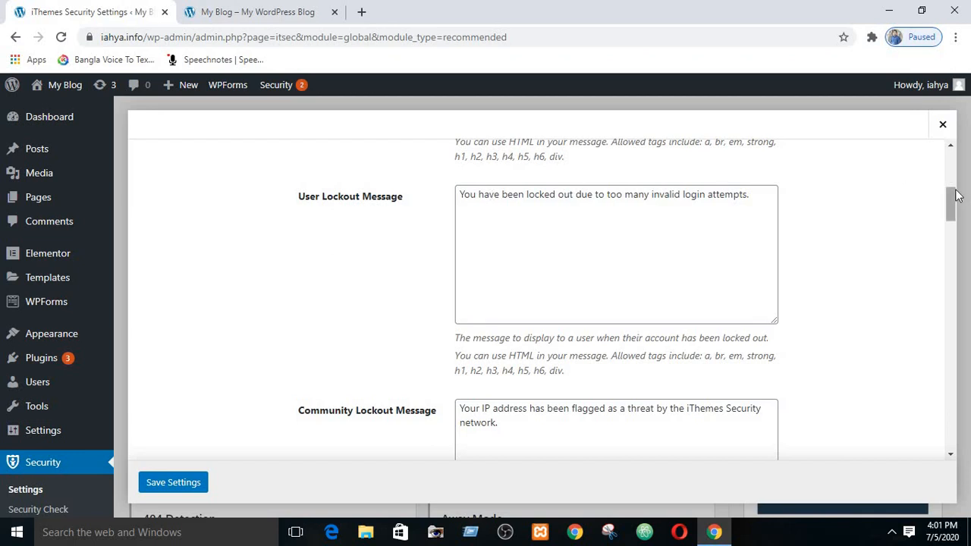
{"action": "left_click_drag", "start_coordinate": [955, 199], "coordinate": [952, 228]}
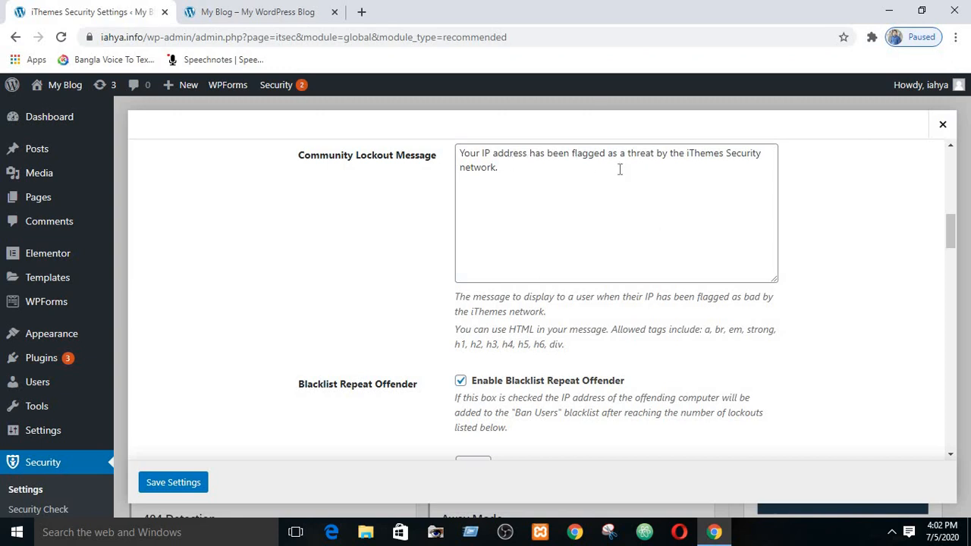
{"action": "left_click_drag", "start_coordinate": [947, 234], "coordinate": [949, 265]}
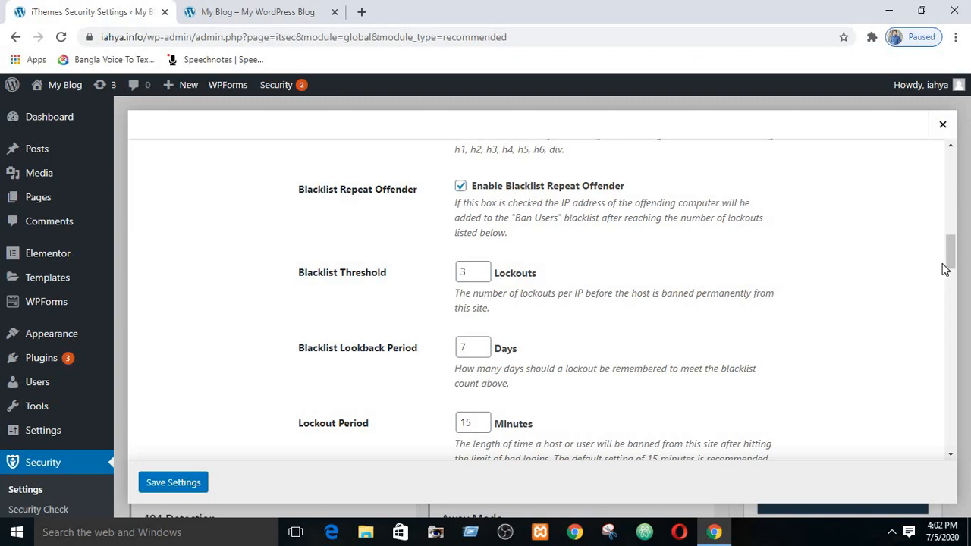
{"action": "left_click_drag", "start_coordinate": [949, 262], "coordinate": [953, 260]}
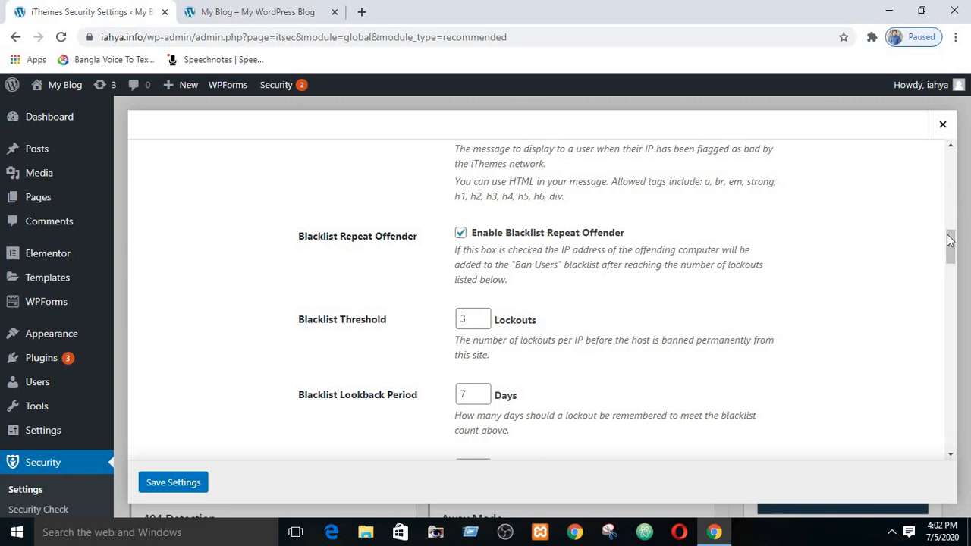
Step: Review the Blacklist Threshold, Blacklist Lookback Period and Lockout Period options in the Global Settings
{"action": "scroll", "coordinate": [950, 248], "scroll_direction": "down", "scroll_amount": 1}
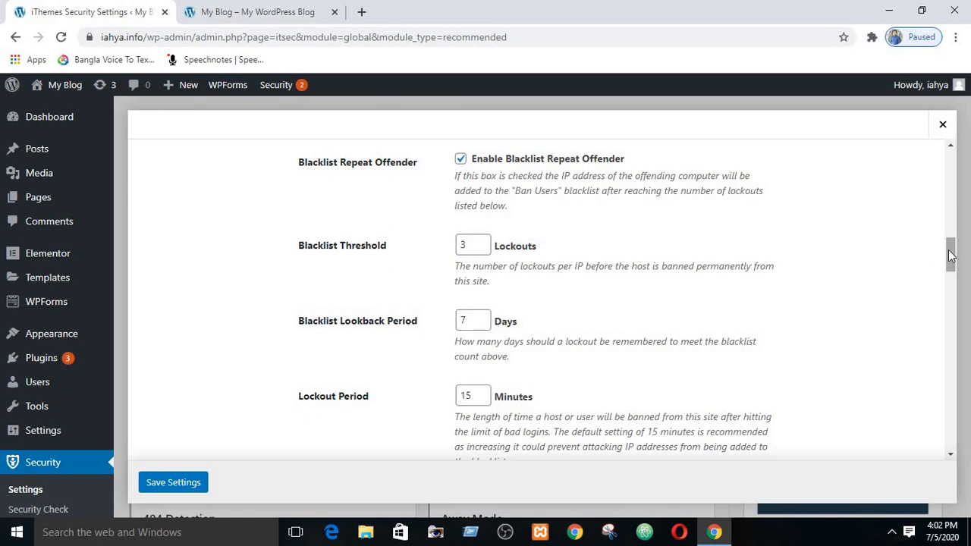
{"action": "left_click_drag", "start_coordinate": [949, 250], "coordinate": [952, 263]}
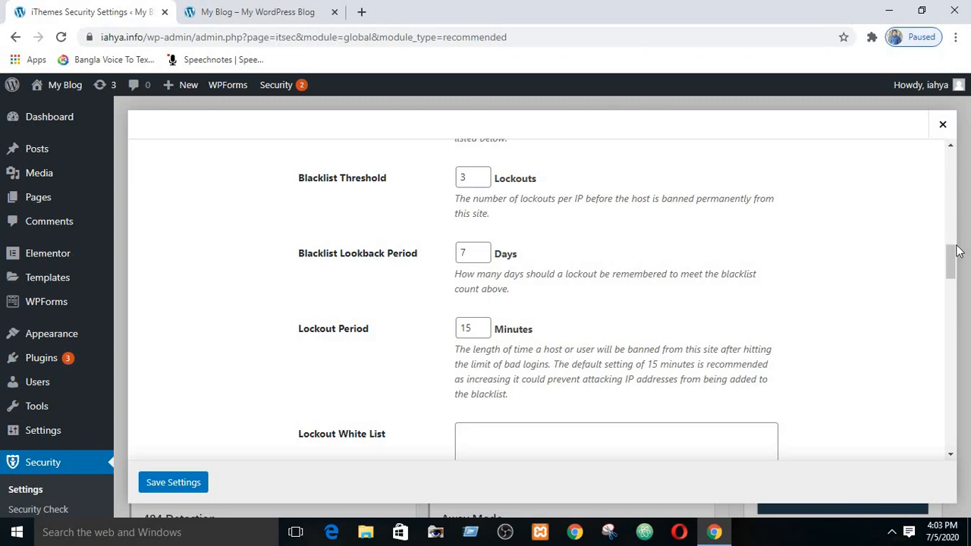
{"action": "left_click_drag", "start_coordinate": [948, 257], "coordinate": [948, 260]}
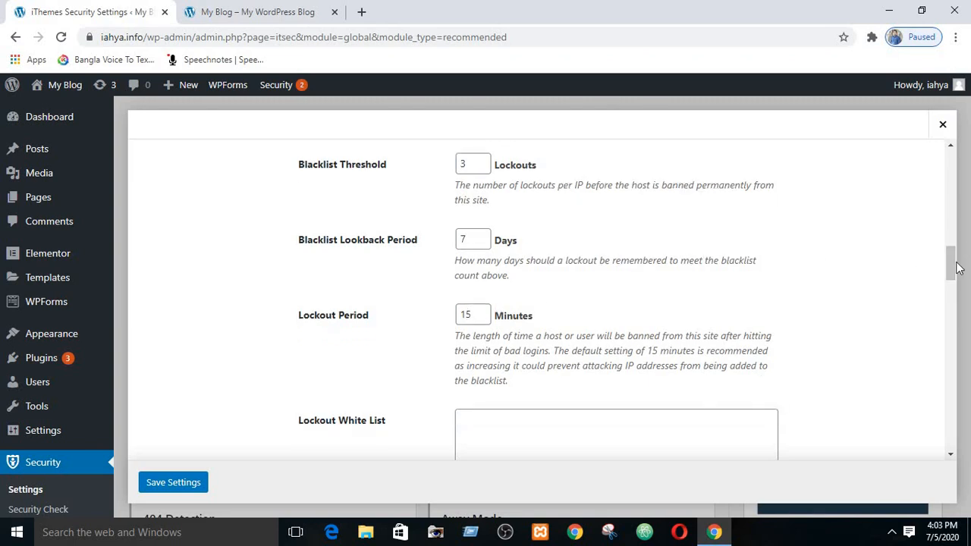
{"action": "left_click_drag", "start_coordinate": [950, 267], "coordinate": [951, 259]}
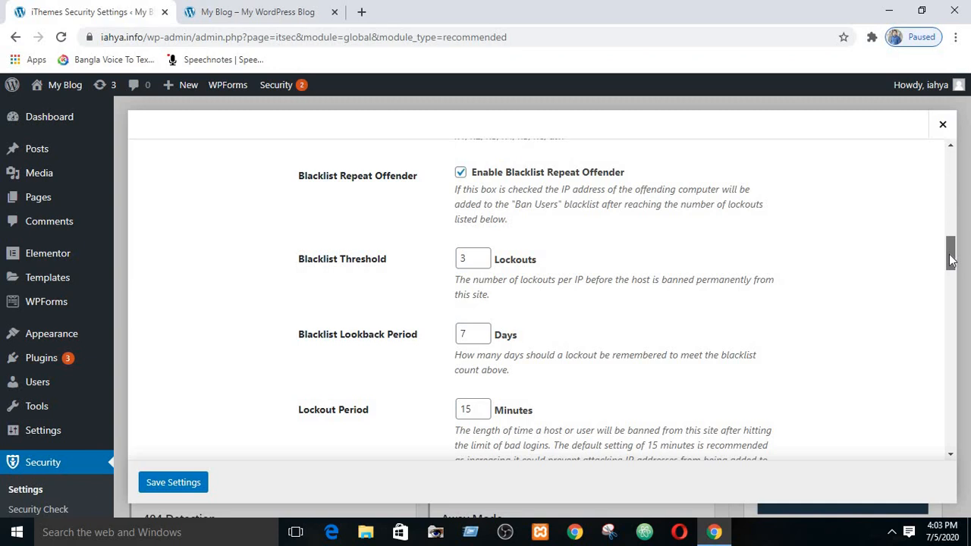
{"action": "left_click_drag", "start_coordinate": [951, 260], "coordinate": [951, 262]}
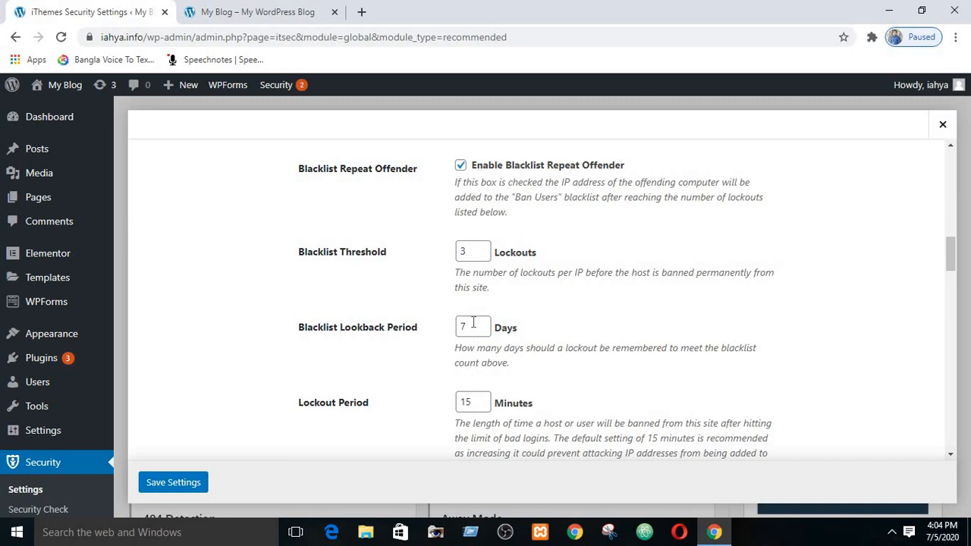
{"action": "left_click", "coordinate": [472, 322]}
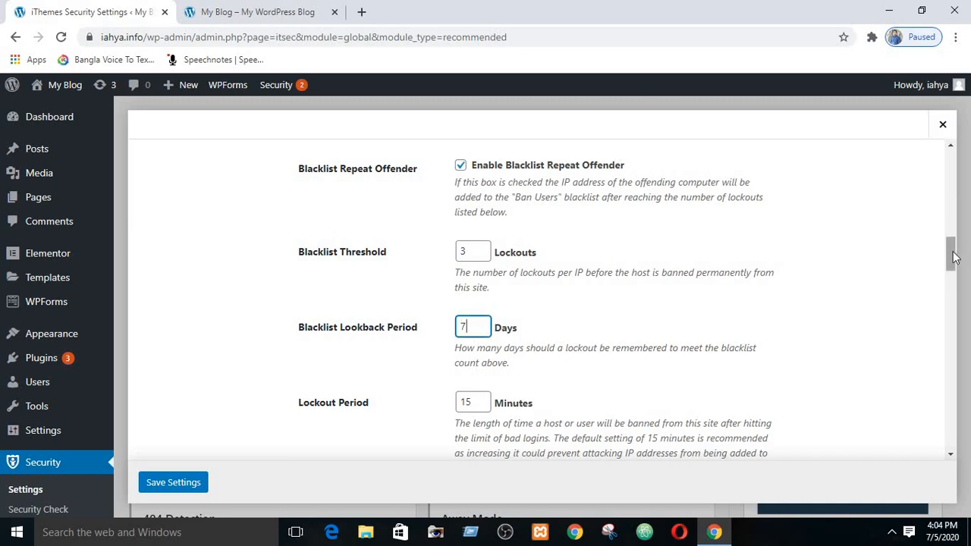
{"action": "left_click_drag", "start_coordinate": [955, 257], "coordinate": [947, 263]}
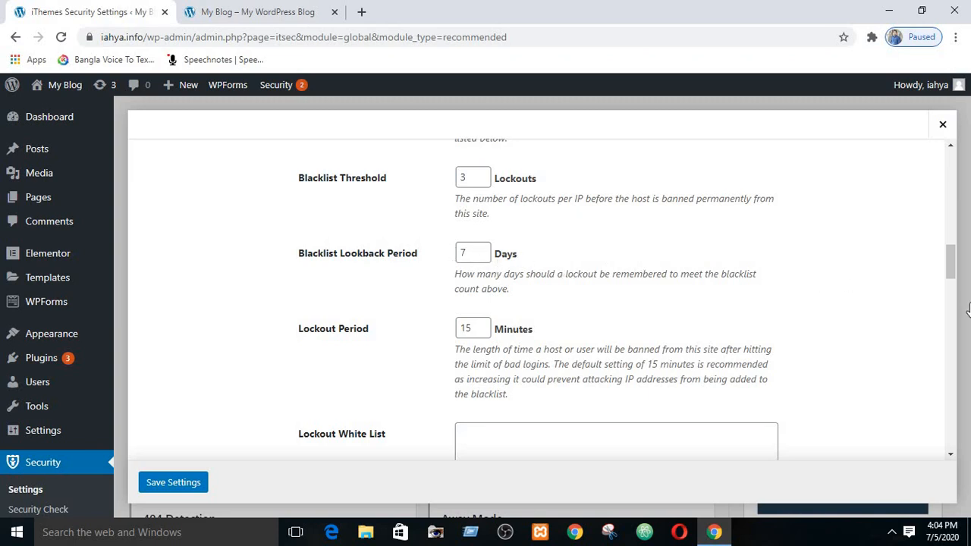
Step: Add the current IP address to the Lockout White List and save the Global Settings
{"action": "left_click_drag", "start_coordinate": [954, 277], "coordinate": [954, 301]}
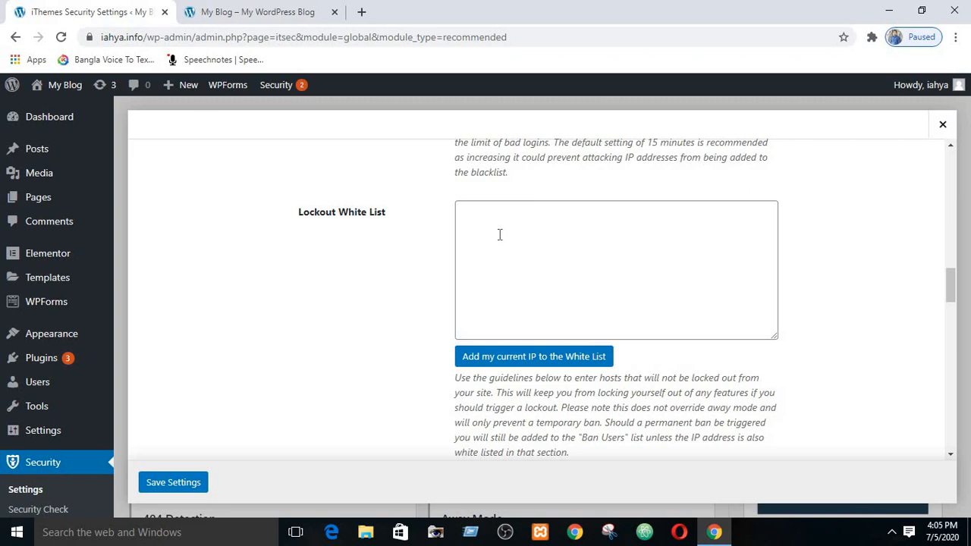
{"action": "left_click", "coordinate": [465, 211]}
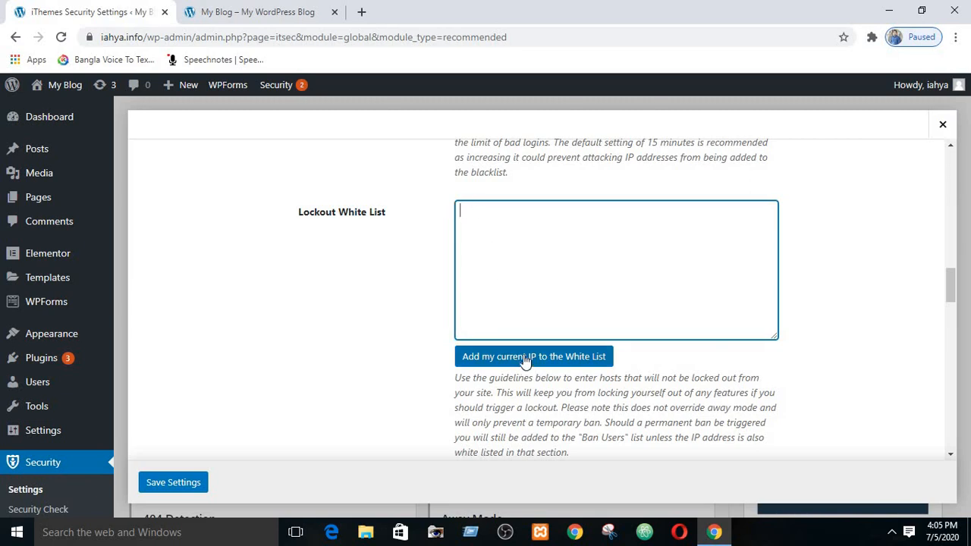
{"action": "left_click", "coordinate": [476, 207]}
{"action": "left_click", "coordinate": [499, 360]}
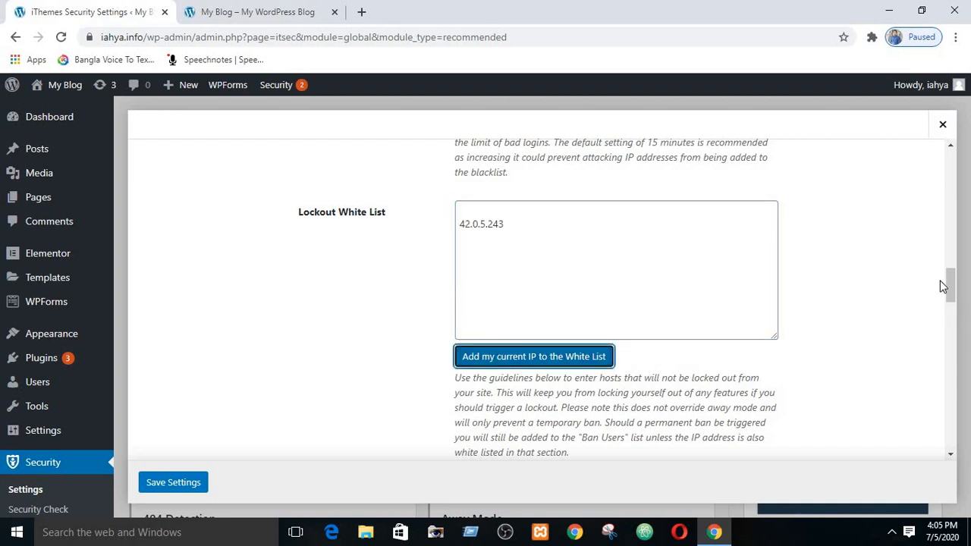
{"action": "left_click", "coordinate": [502, 227]}
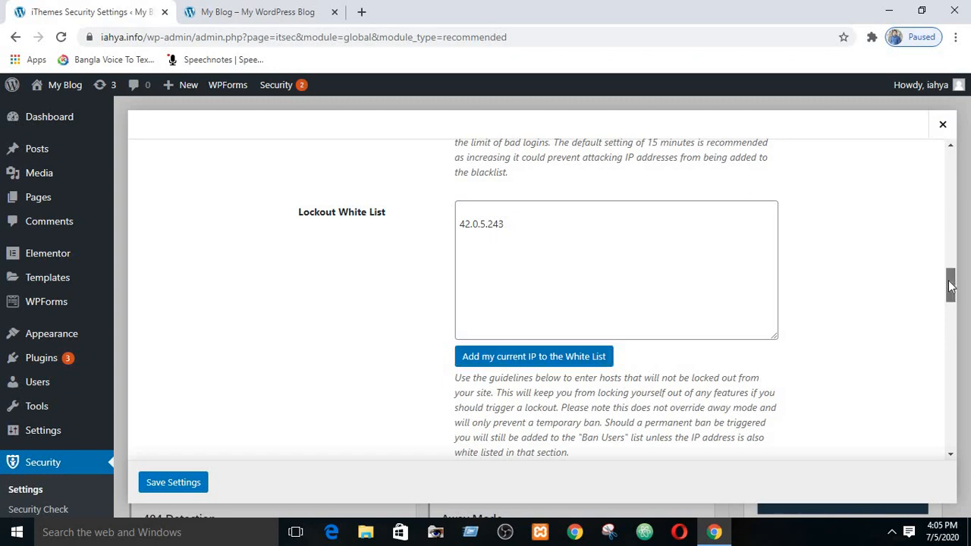
{"action": "left_click_drag", "start_coordinate": [948, 281], "coordinate": [956, 440]}
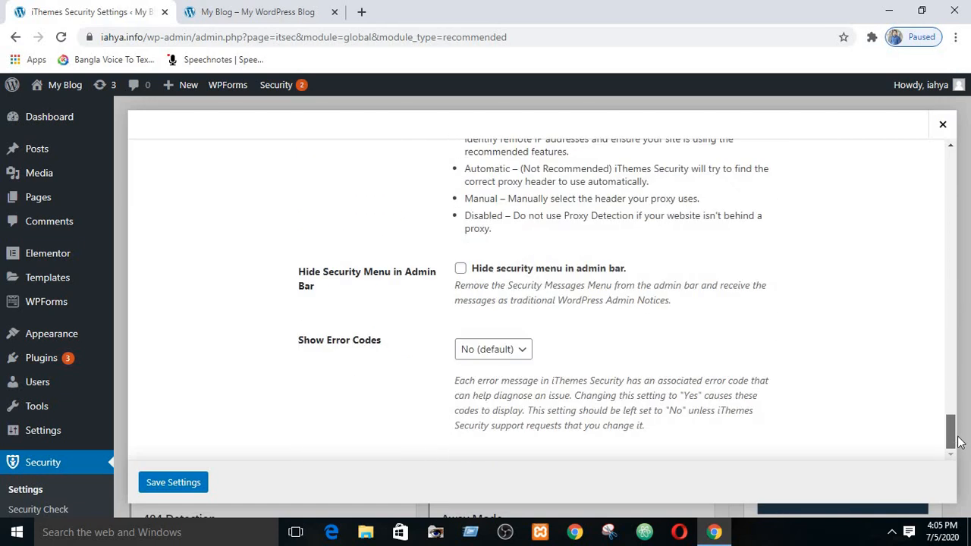
{"action": "left_click", "coordinate": [179, 484]}
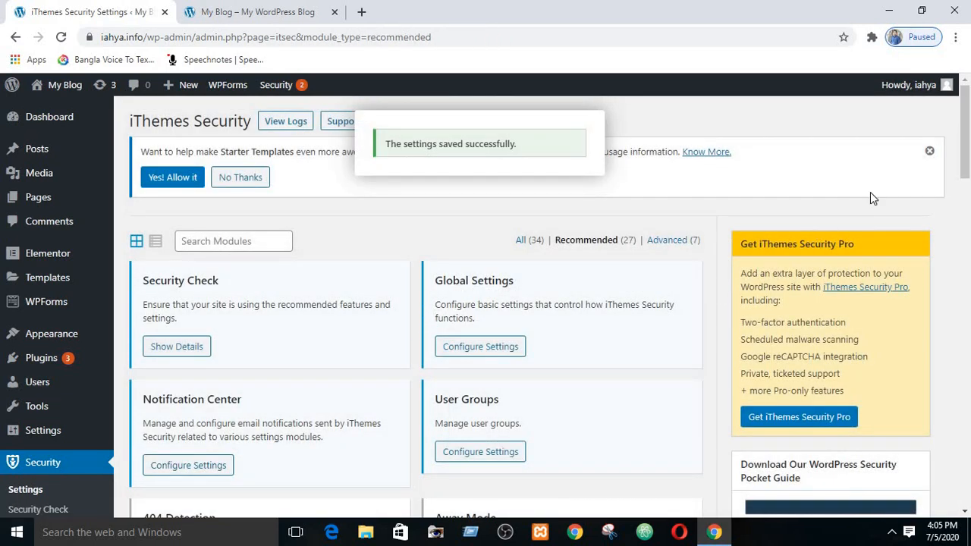
Step: Open the Notification Center module and review its From Email and Default Recipients options, keeping All Administrator users selected
{"action": "left_click_drag", "start_coordinate": [964, 161], "coordinate": [965, 200]}
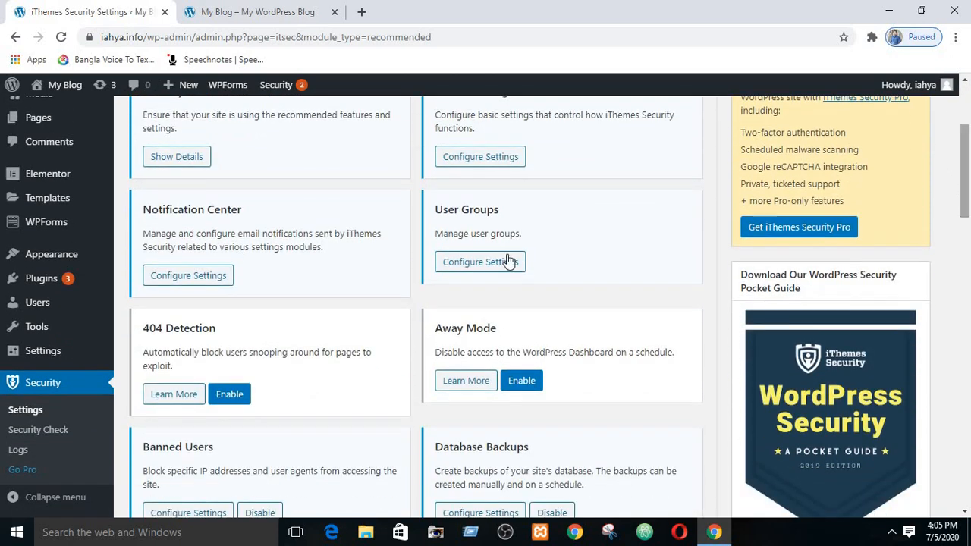
{"action": "left_click", "coordinate": [210, 277]}
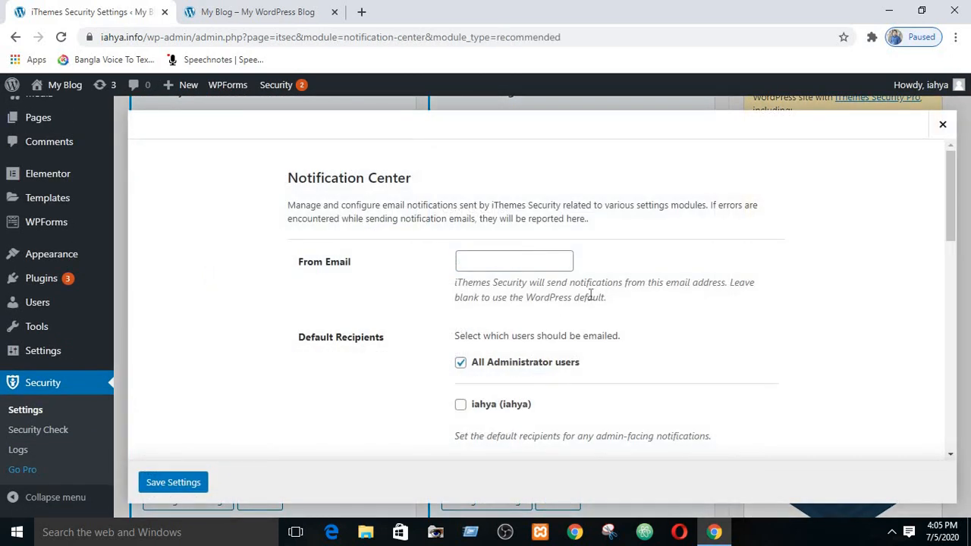
{"action": "scroll", "coordinate": [590, 294], "scroll_direction": "down", "scroll_amount": 3}
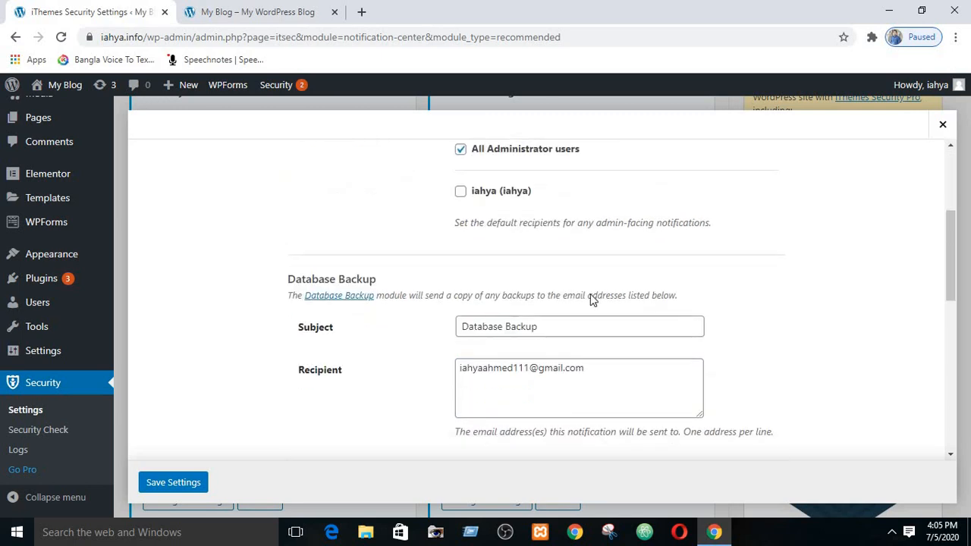
{"action": "scroll", "coordinate": [590, 295], "scroll_direction": "up", "scroll_amount": 3}
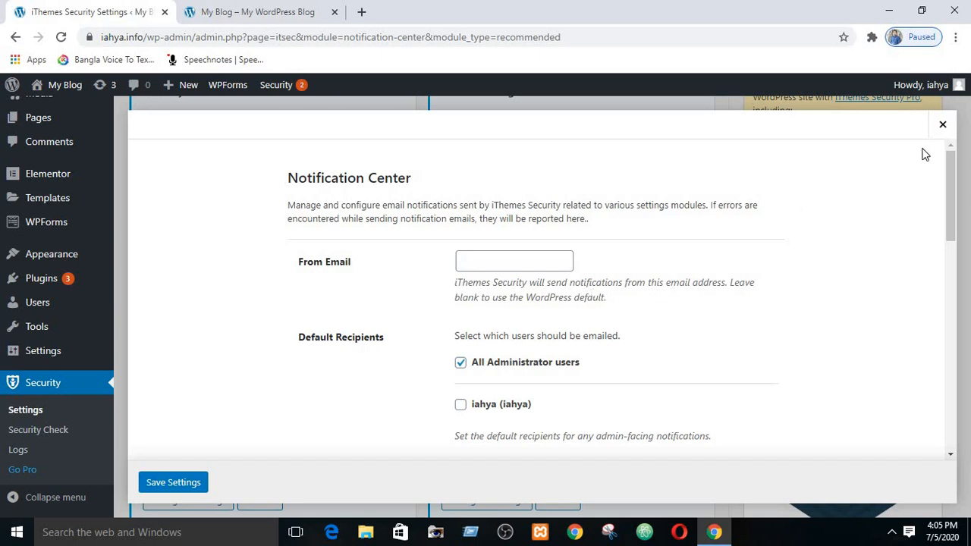
{"action": "left_click_drag", "start_coordinate": [953, 176], "coordinate": [954, 189]}
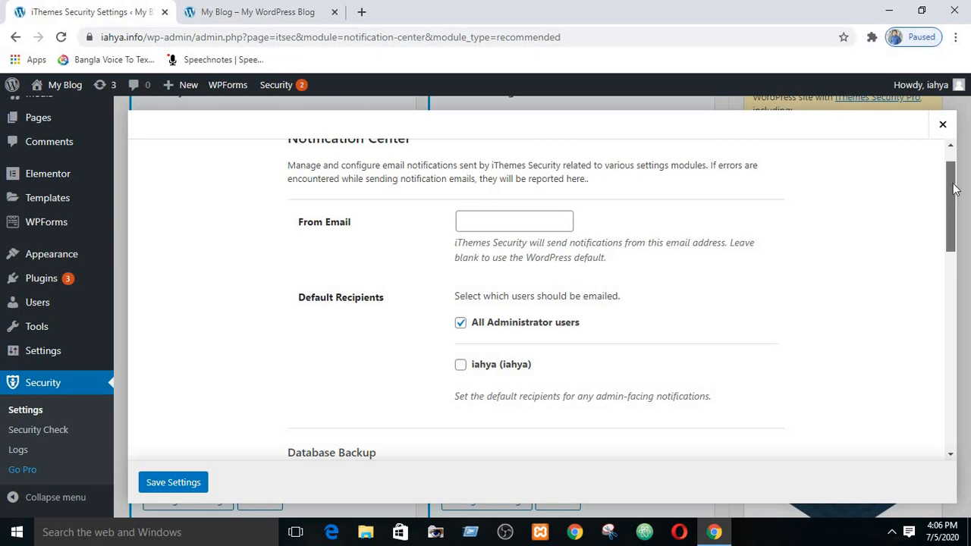
{"action": "scroll", "coordinate": [369, 353], "scroll_direction": "down", "scroll_amount": 3}
{"action": "scroll", "coordinate": [373, 346], "scroll_direction": "up", "scroll_amount": 4}
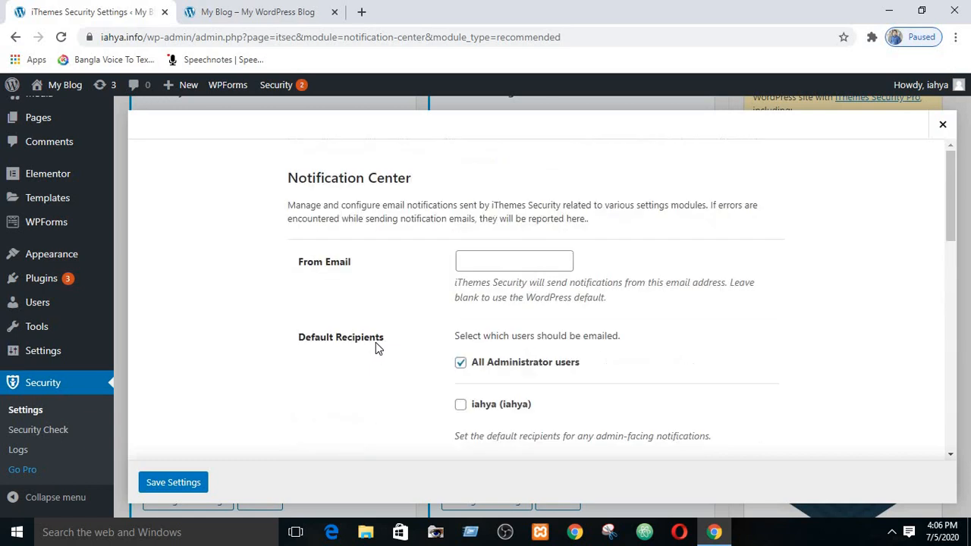
{"action": "left_click", "coordinate": [477, 262]}
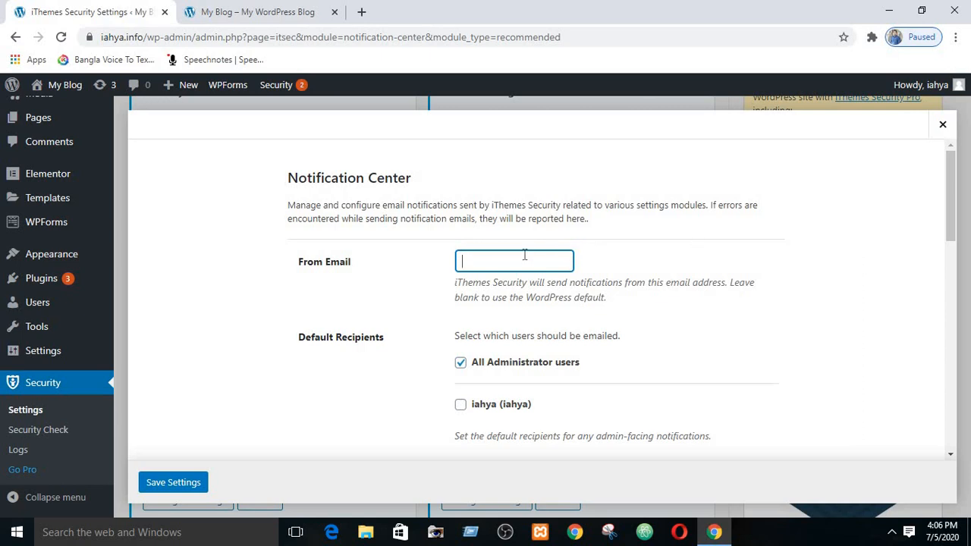
{"action": "left_click_drag", "start_coordinate": [948, 194], "coordinate": [951, 237]}
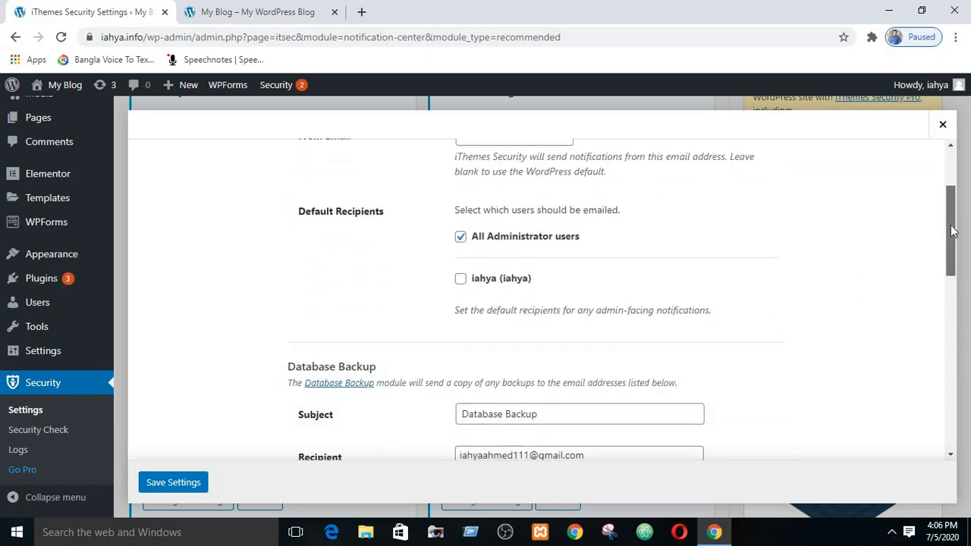
{"action": "left_click", "coordinate": [461, 235]}
{"action": "left_click", "coordinate": [462, 235]}
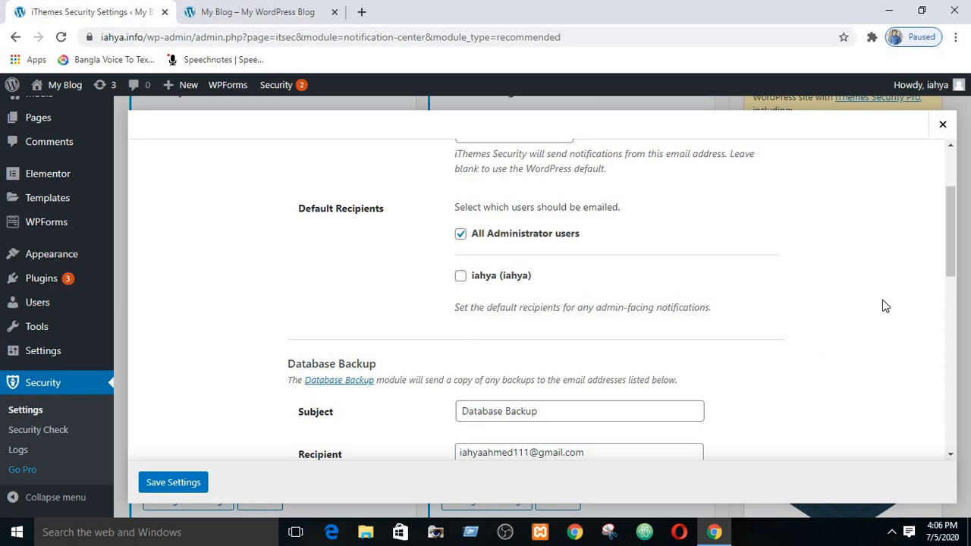
Step: Examine the Database Backup and Security Digest notification settings, switching the Security Digest off and on again
{"action": "left_click_drag", "start_coordinate": [952, 246], "coordinate": [945, 302]}
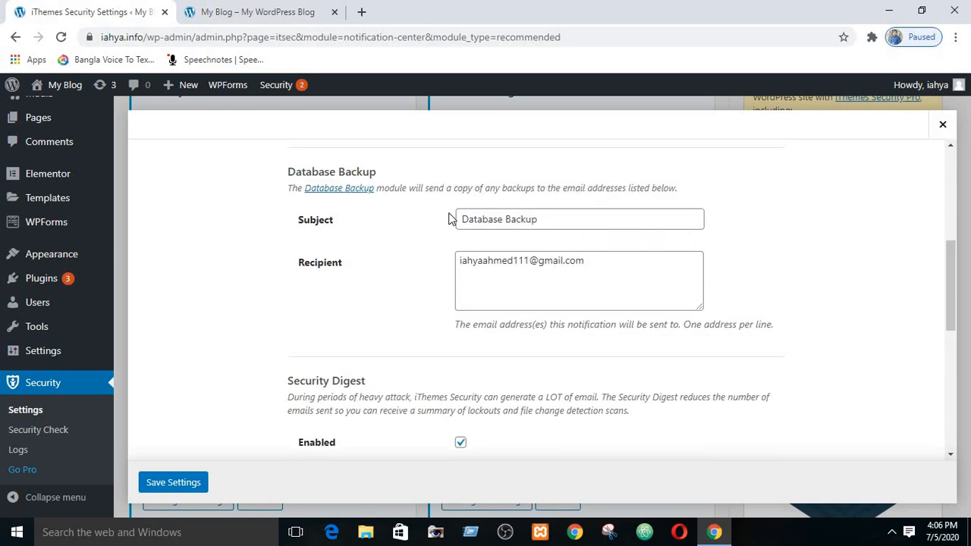
{"action": "mouse_move", "coordinate": [89, 182]}
{"action": "left_click_drag", "start_coordinate": [947, 258], "coordinate": [956, 347]}
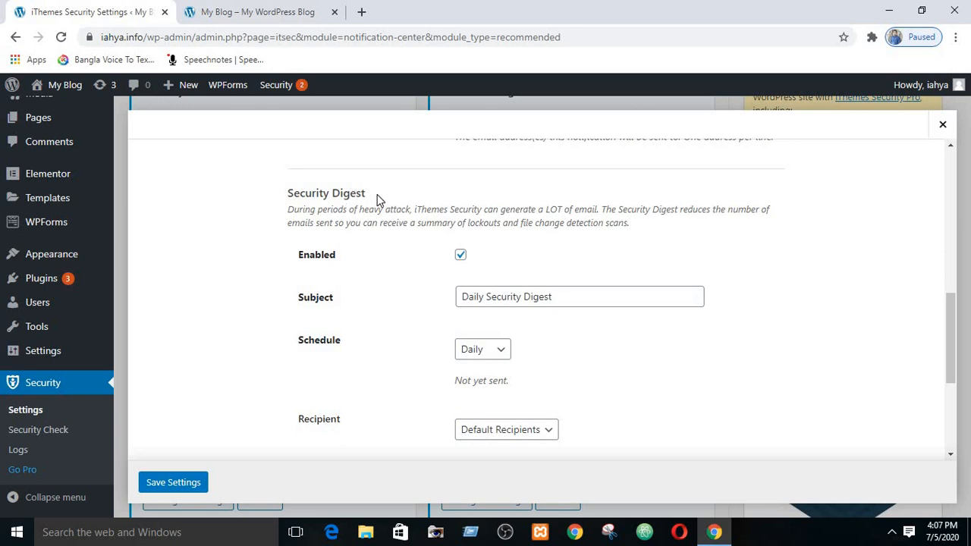
{"action": "left_click_drag", "start_coordinate": [953, 303], "coordinate": [953, 305]}
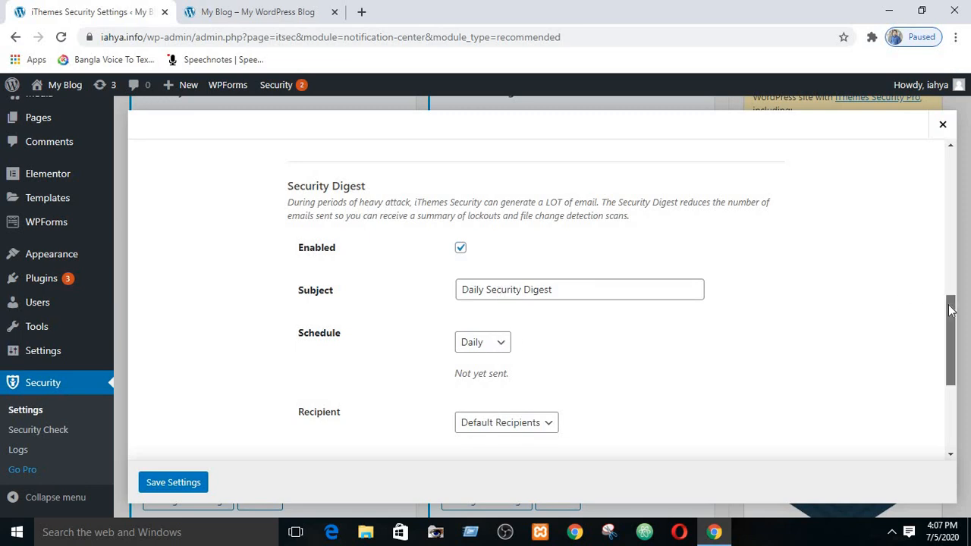
{"action": "left_click_drag", "start_coordinate": [951, 310], "coordinate": [951, 315]}
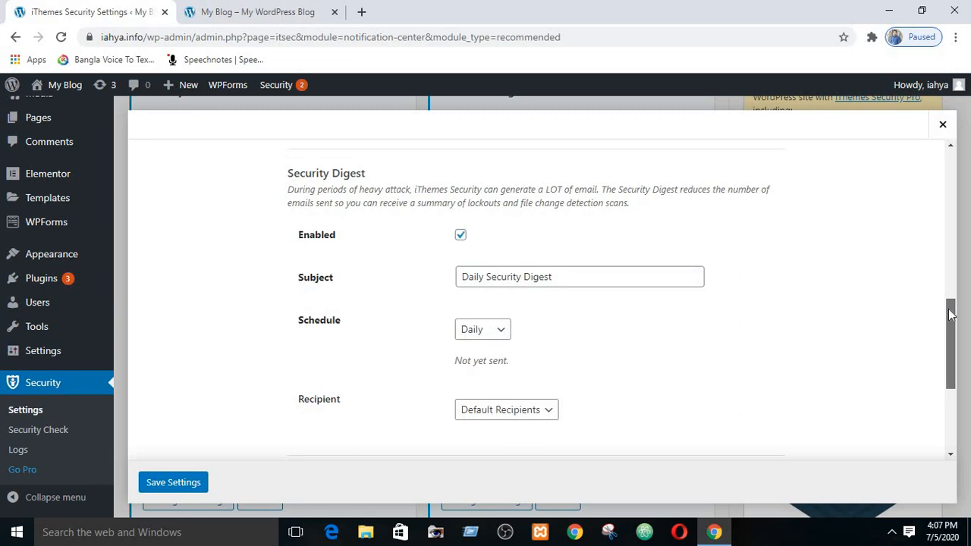
{"action": "left_click", "coordinate": [461, 238]}
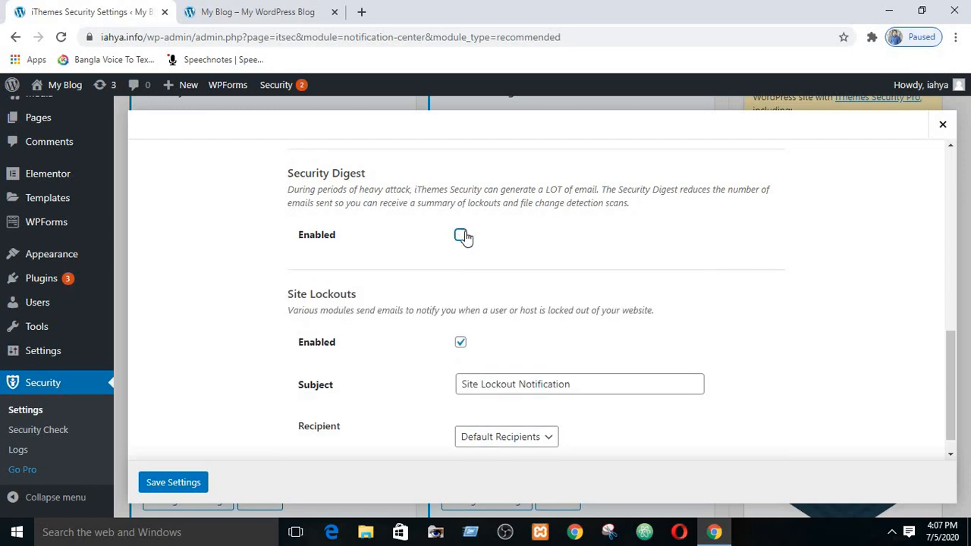
{"action": "left_click", "coordinate": [462, 237]}
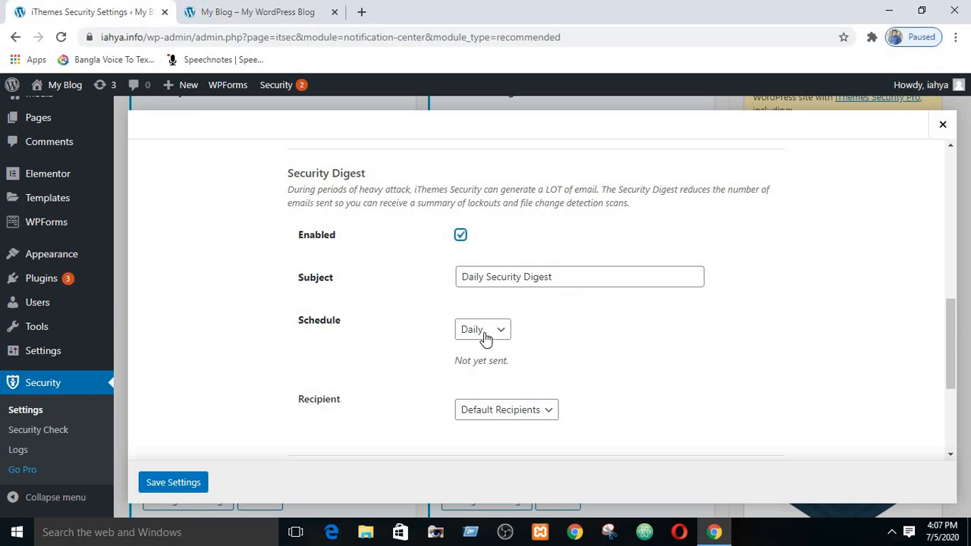
Step: Compare the Security Digest's recipient options by trying Custom, and set the recipient back to Default Recipients
{"action": "left_click_drag", "start_coordinate": [948, 379], "coordinate": [950, 399]}
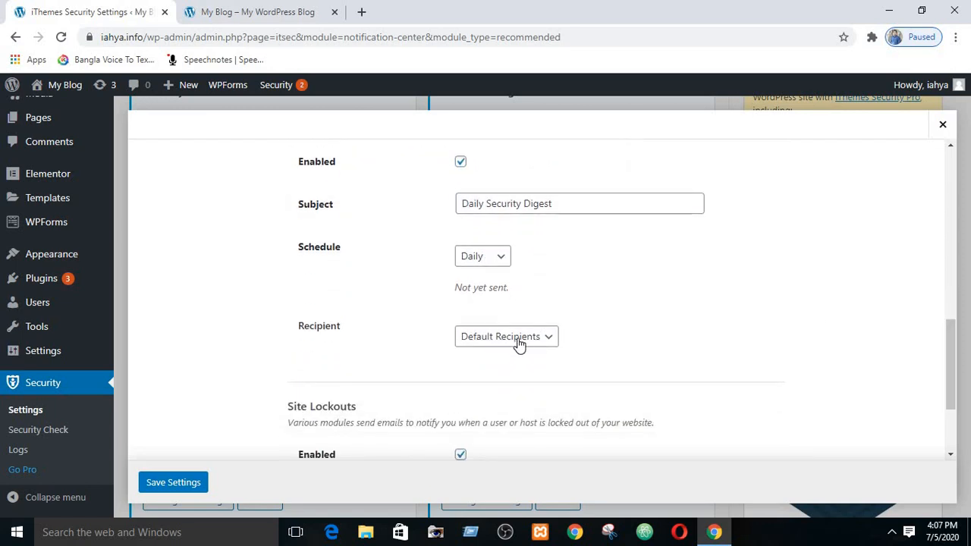
{"action": "left_click", "coordinate": [519, 345]}
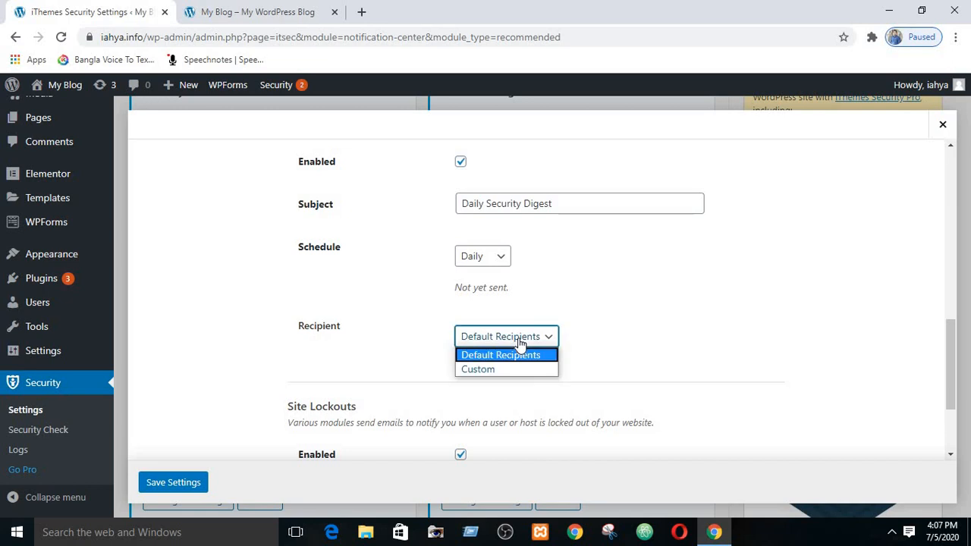
{"action": "left_click", "coordinate": [519, 347]}
{"action": "scroll", "coordinate": [476, 313], "scroll_direction": "up", "scroll_amount": 8}
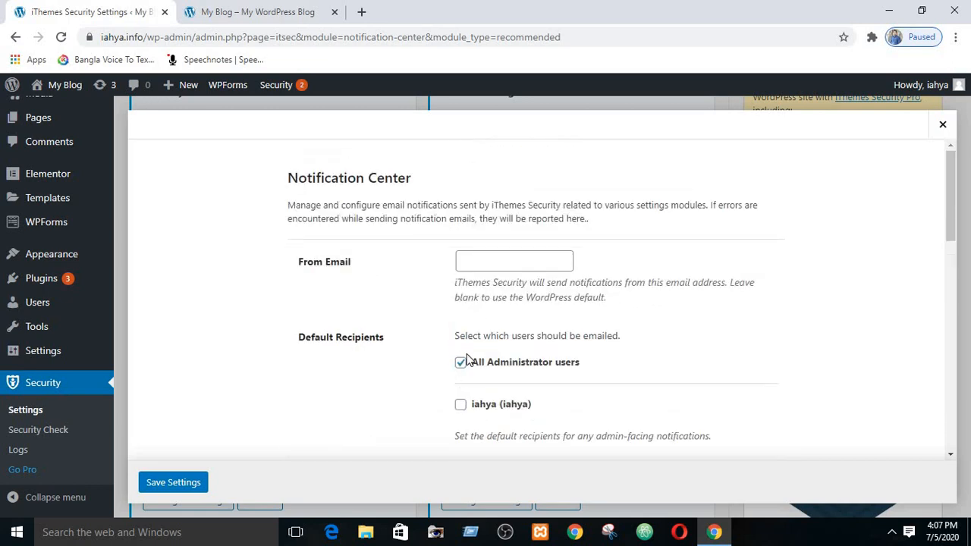
{"action": "scroll", "coordinate": [474, 368], "scroll_direction": "down", "scroll_amount": 10}
{"action": "scroll", "coordinate": [476, 366], "scroll_direction": "down", "scroll_amount": 2}
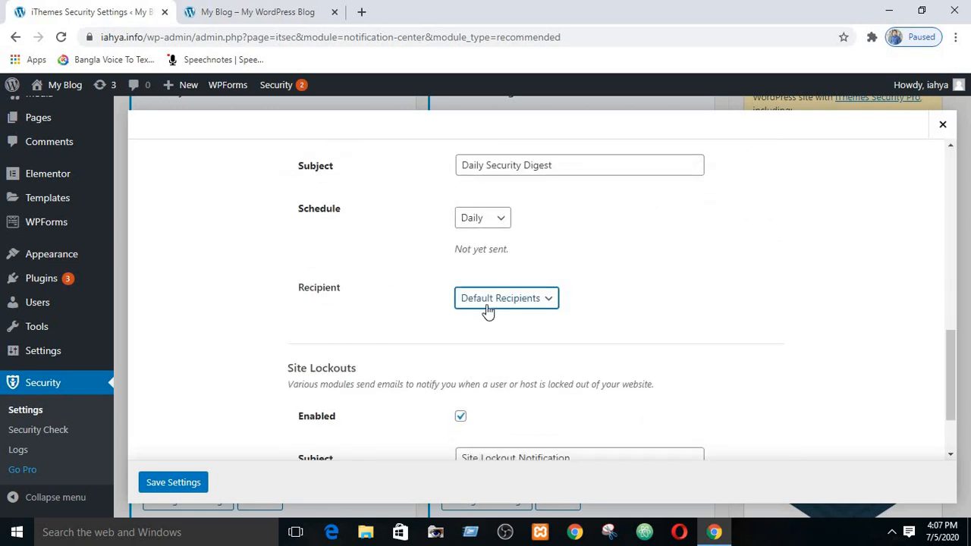
{"action": "left_click", "coordinate": [496, 298]}
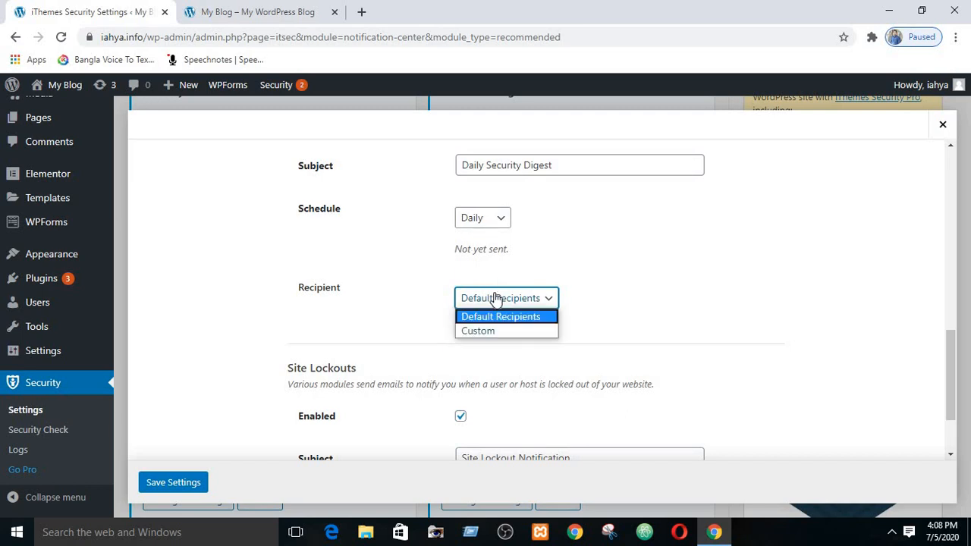
{"action": "left_click", "coordinate": [485, 332]}
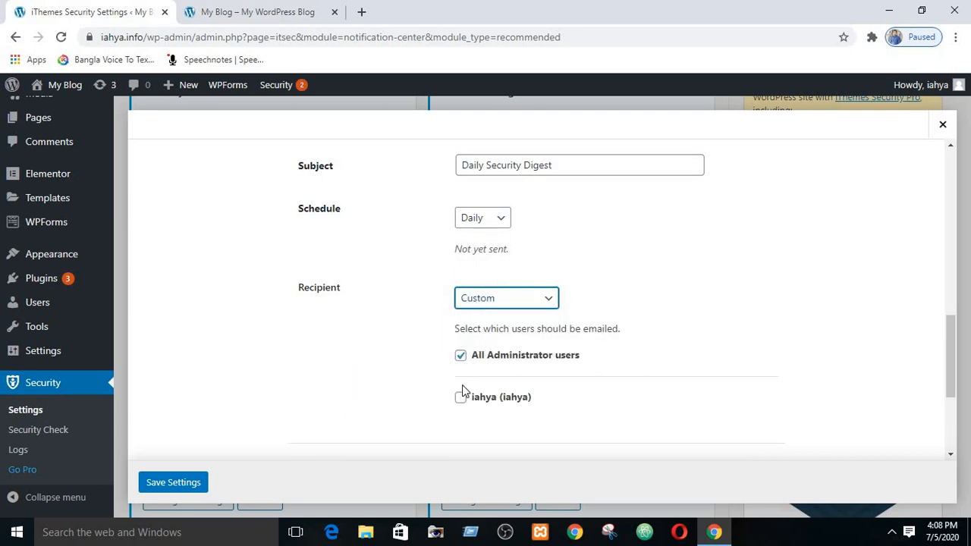
{"action": "left_click", "coordinate": [502, 300]}
{"action": "left_click", "coordinate": [505, 314]}
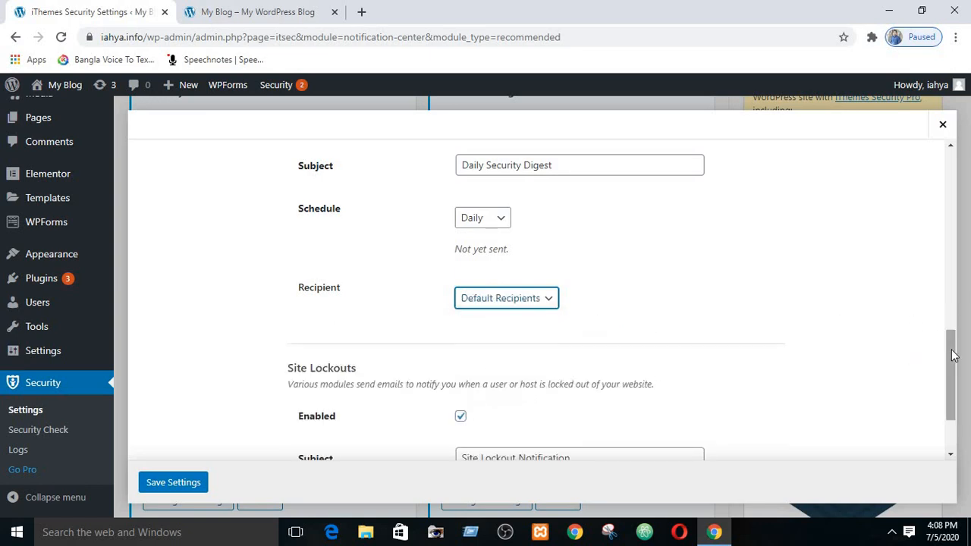
Step: Review the Site Lockouts notification settings and save the Notification Center configuration
{"action": "left_click_drag", "start_coordinate": [951, 356], "coordinate": [947, 390]}
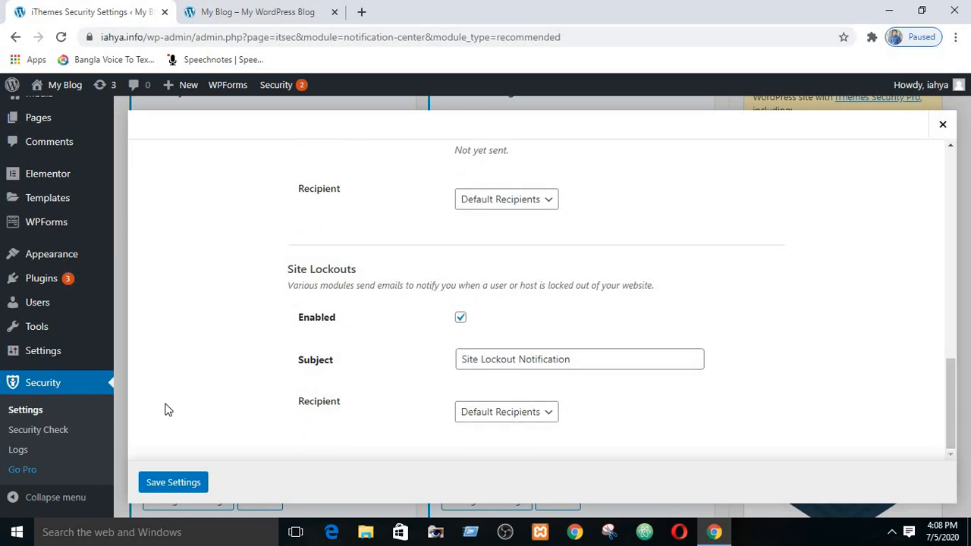
{"action": "left_click", "coordinate": [166, 484]}
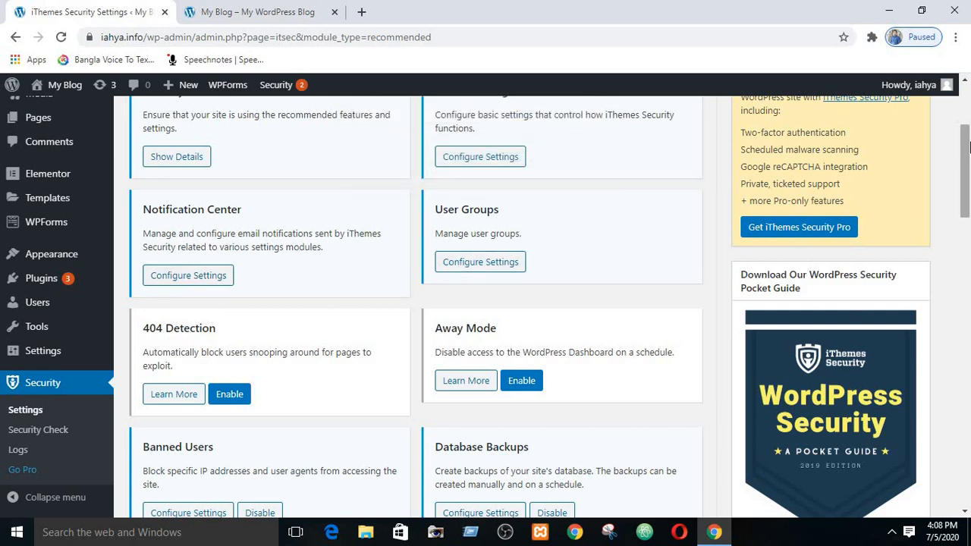
Step: Enable the 404 Detection module and open its settings
{"action": "scroll", "coordinate": [965, 146], "scroll_direction": "down", "scroll_amount": 1}
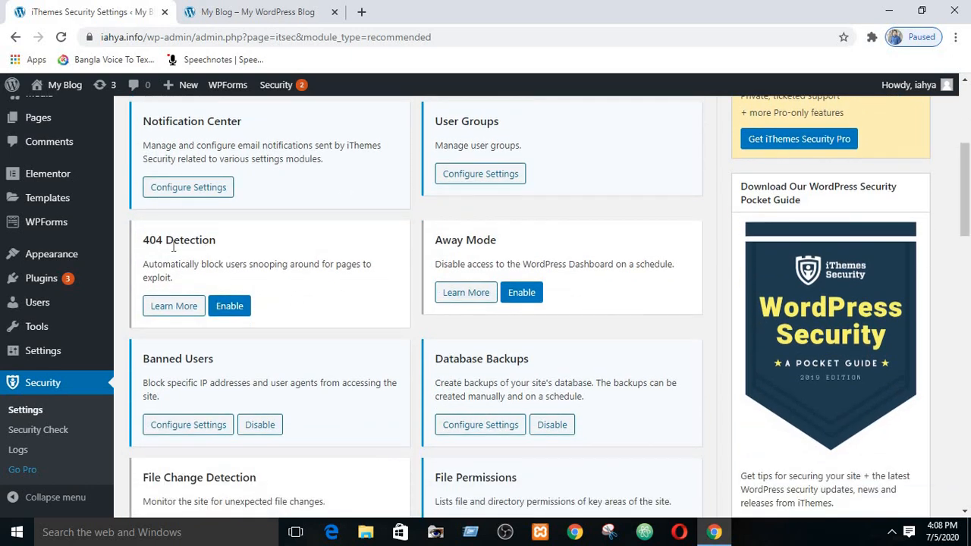
{"action": "left_click", "coordinate": [227, 306]}
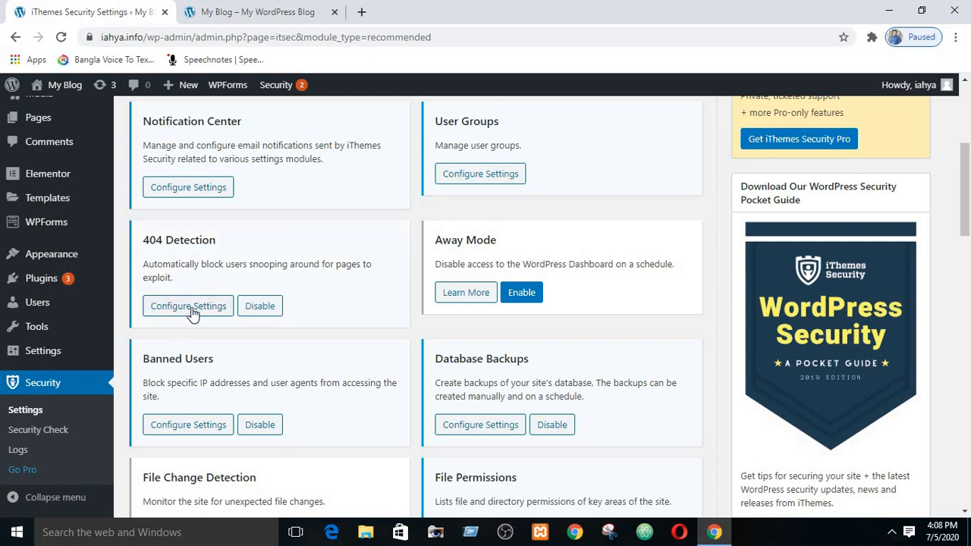
{"action": "left_click", "coordinate": [191, 311]}
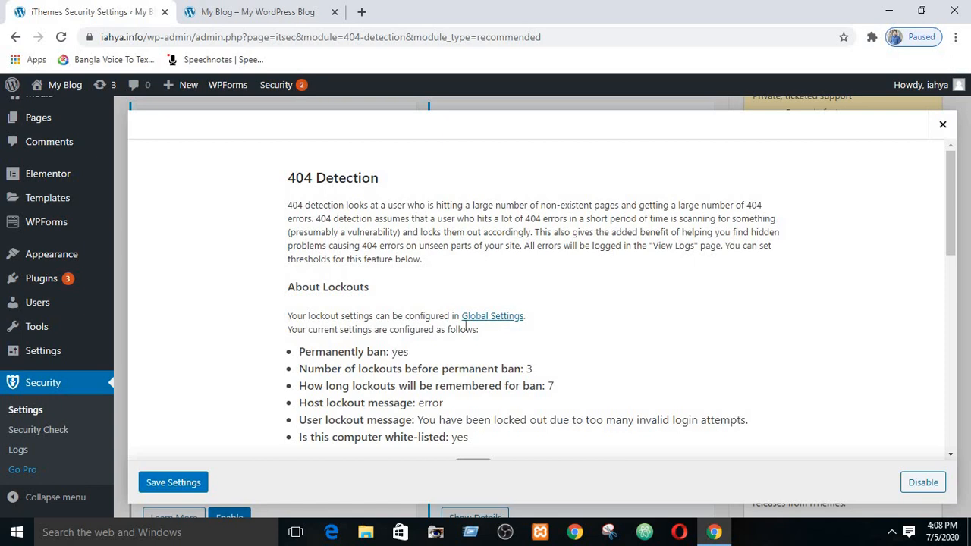
Step: Review 404 Detection's lockout details, check period, error threshold and file/folder white list, and save the module's settings
{"action": "scroll", "coordinate": [418, 310], "scroll_direction": "down", "scroll_amount": 3}
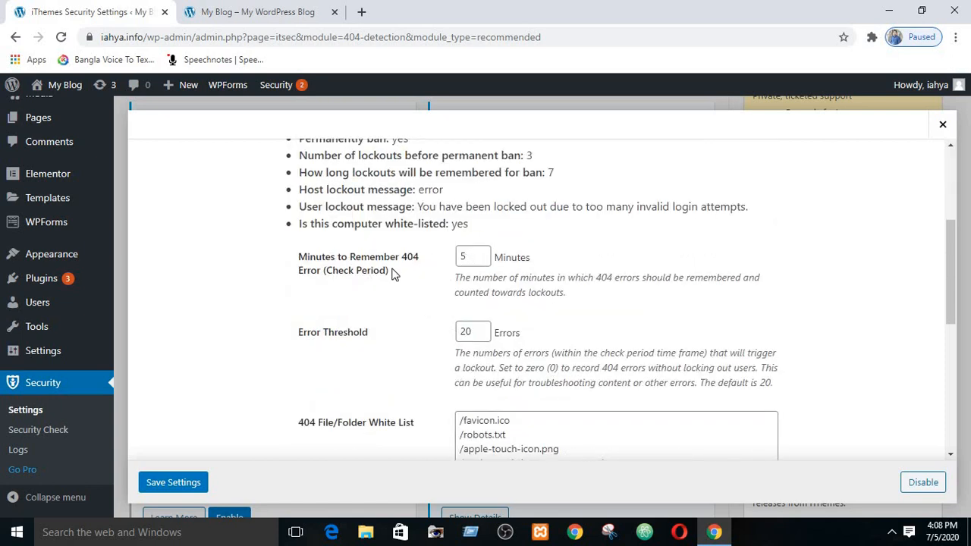
{"action": "scroll", "coordinate": [248, 247], "scroll_direction": "up", "scroll_amount": 3}
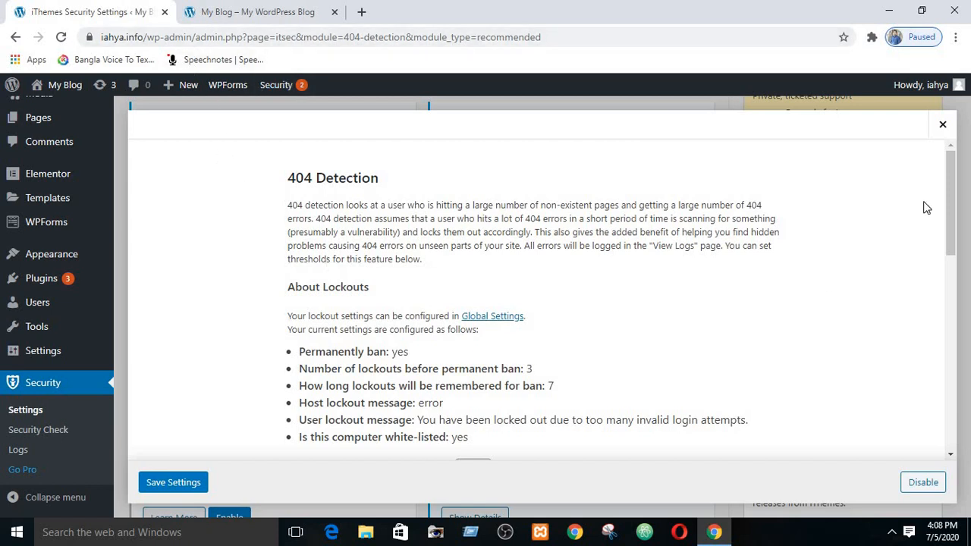
{"action": "left_click_drag", "start_coordinate": [946, 204], "coordinate": [957, 265]}
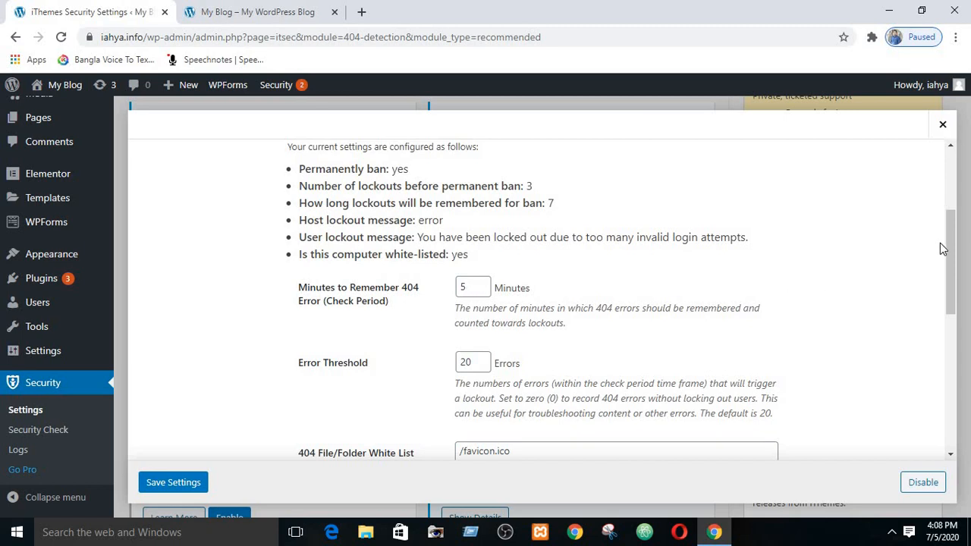
{"action": "left_click_drag", "start_coordinate": [953, 249], "coordinate": [953, 258]}
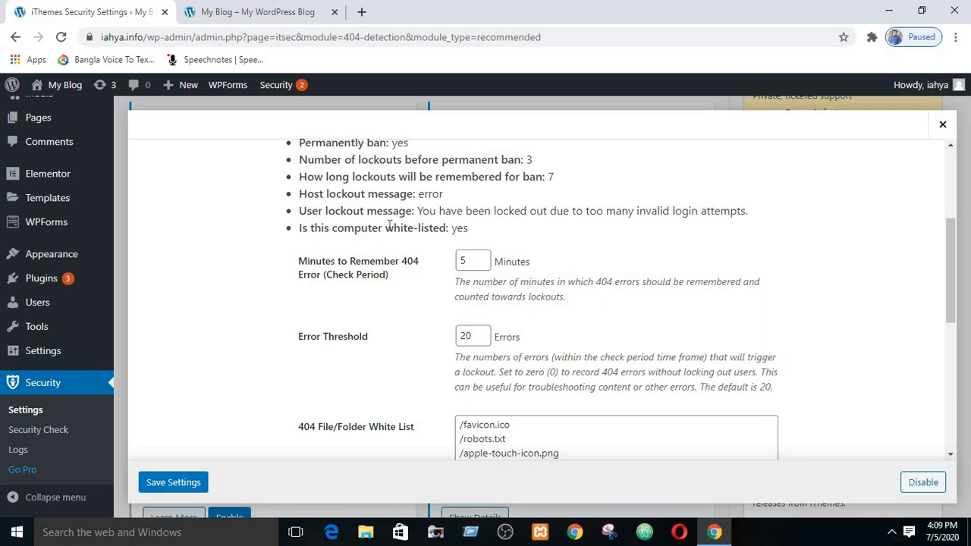
{"action": "scroll", "coordinate": [389, 226], "scroll_direction": "up", "scroll_amount": 3}
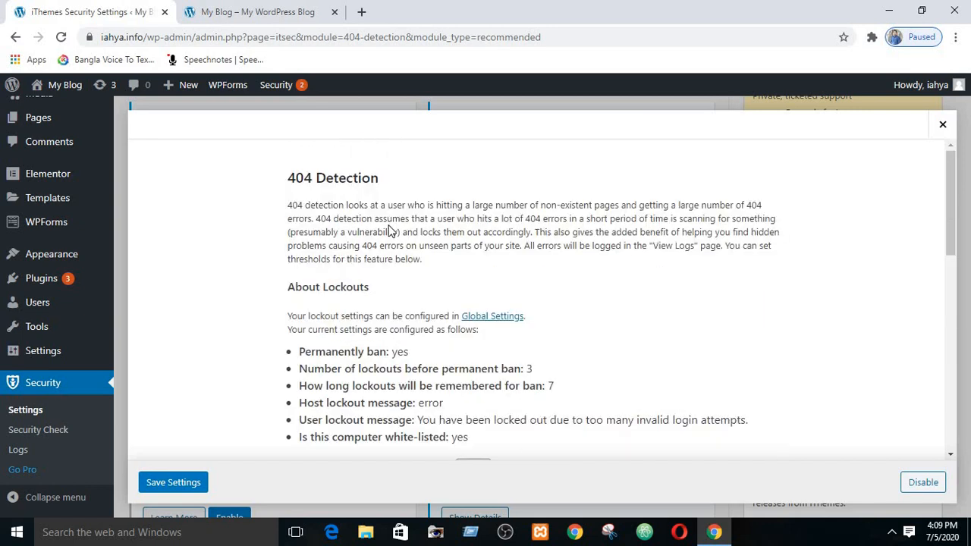
{"action": "scroll", "coordinate": [389, 230], "scroll_direction": "down", "scroll_amount": 3}
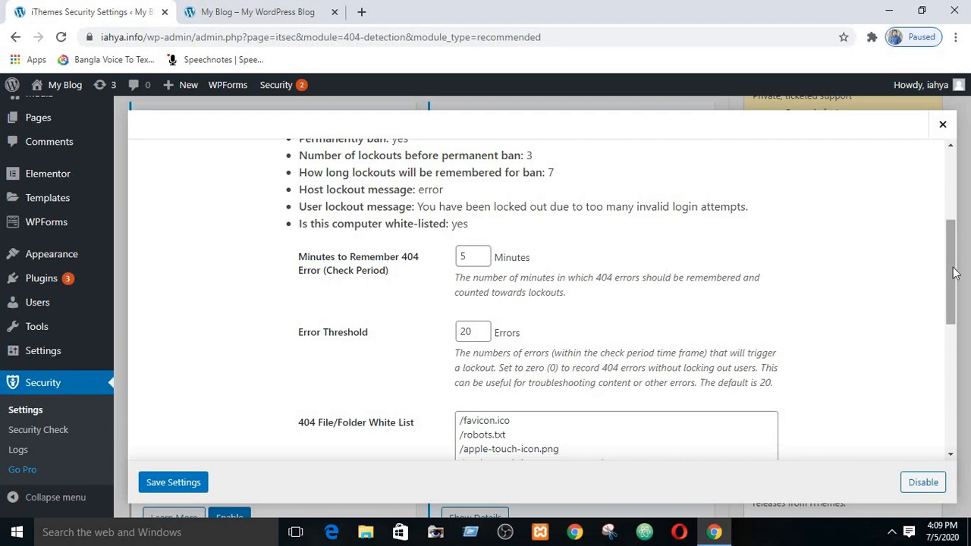
{"action": "left_click_drag", "start_coordinate": [954, 273], "coordinate": [955, 288]}
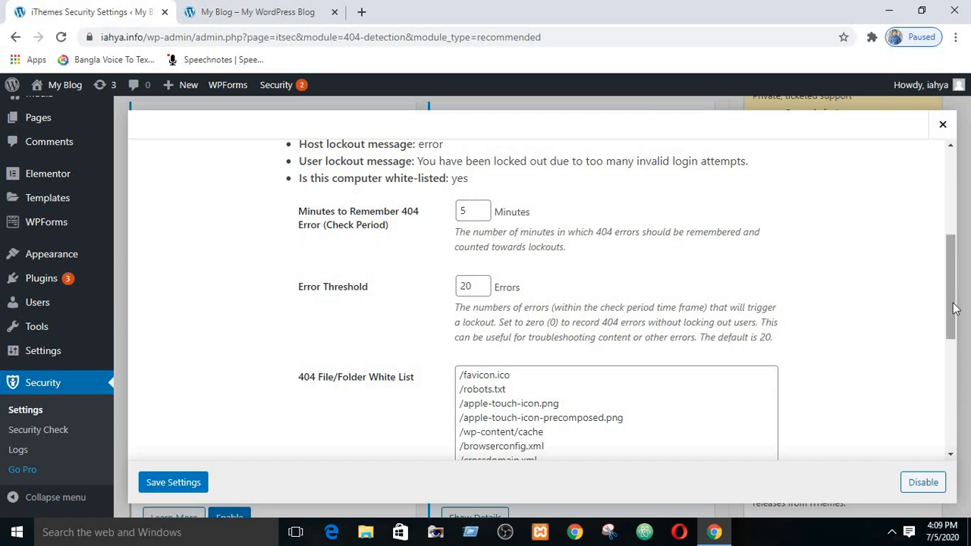
{"action": "left_click_drag", "start_coordinate": [954, 308], "coordinate": [930, 450]}
{"action": "scroll", "coordinate": [380, 259], "scroll_direction": "up", "scroll_amount": 6}
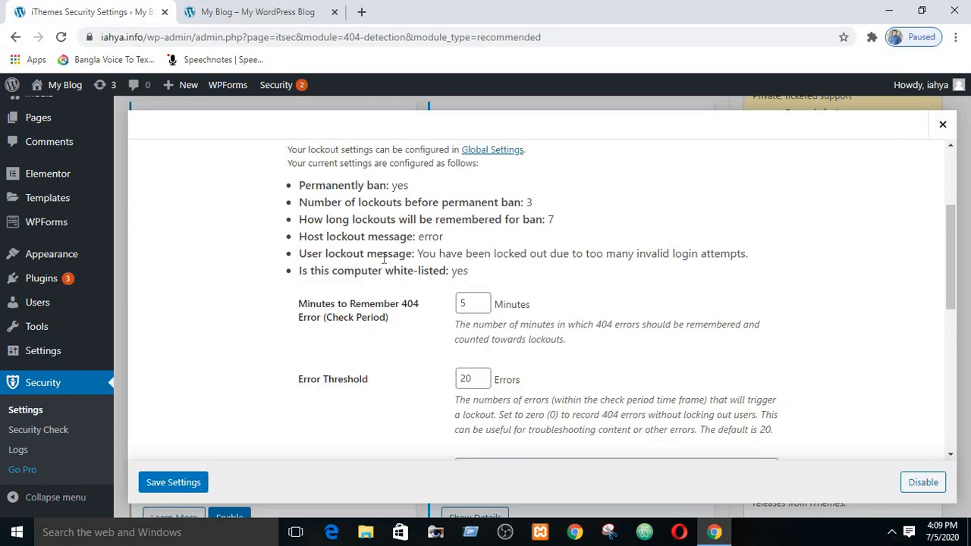
{"action": "scroll", "coordinate": [383, 260], "scroll_direction": "down", "scroll_amount": 6}
{"action": "left_click", "coordinate": [186, 484]}
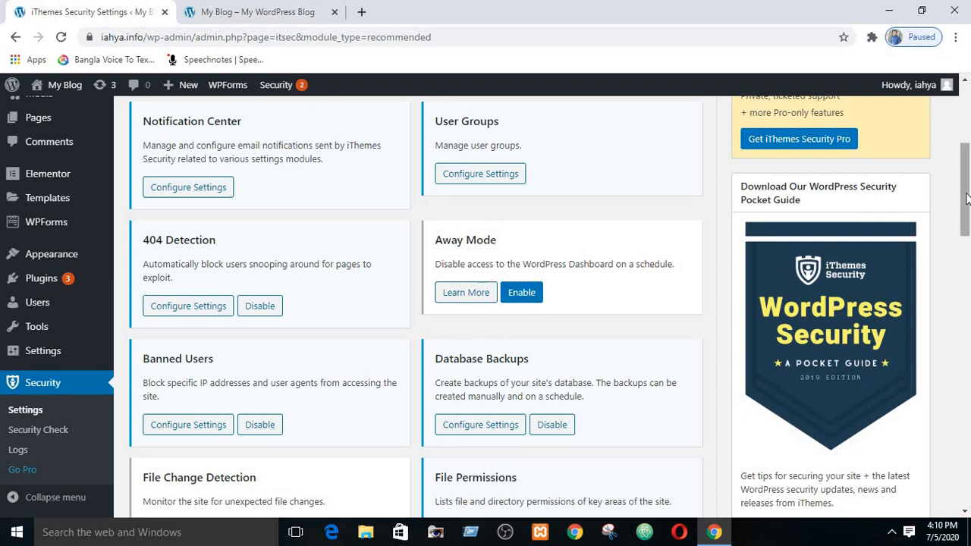
Step: Open the Banned Users settings and enable HackRepair.com's blacklist feature
{"action": "scroll", "coordinate": [650, 195], "scroll_direction": "down", "scroll_amount": 1}
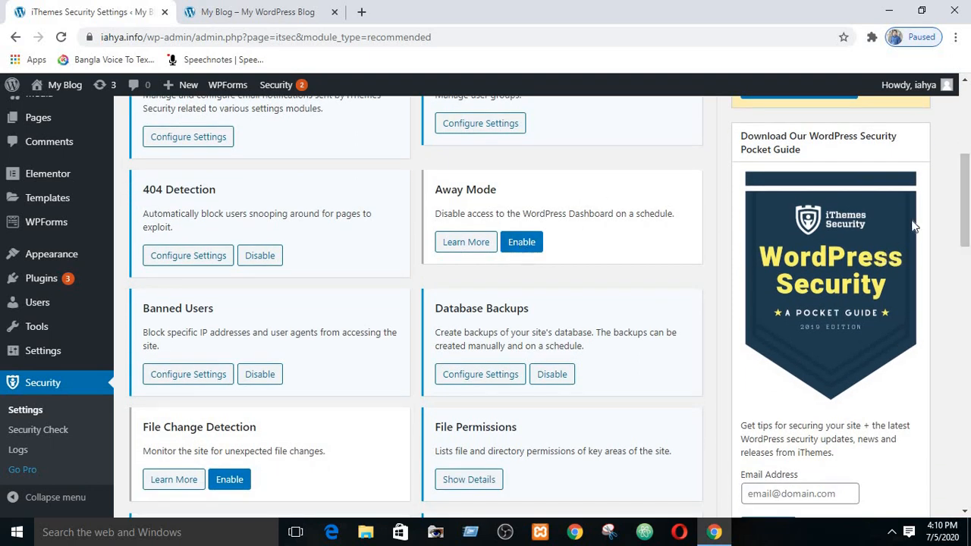
{"action": "scroll", "coordinate": [960, 197], "scroll_direction": "down", "scroll_amount": 1}
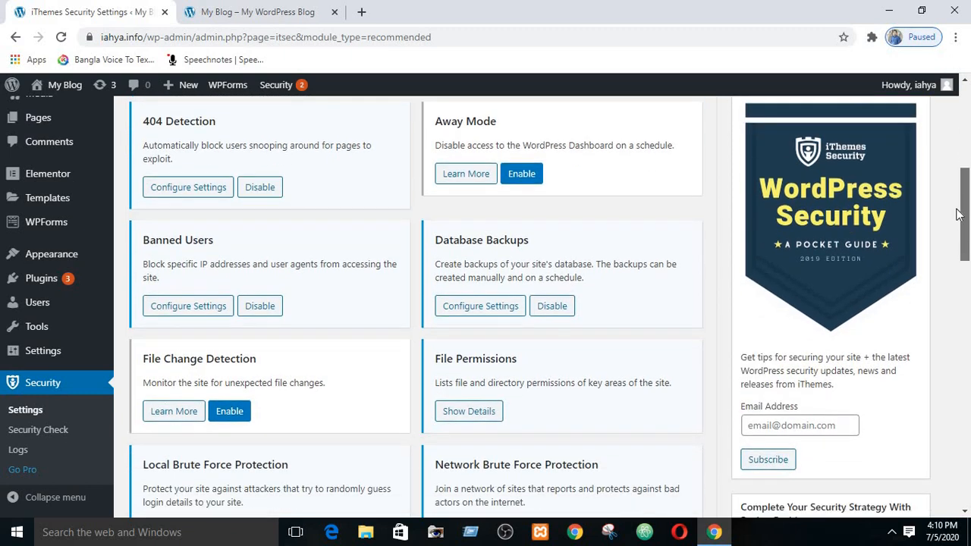
{"action": "left_click", "coordinate": [187, 308]}
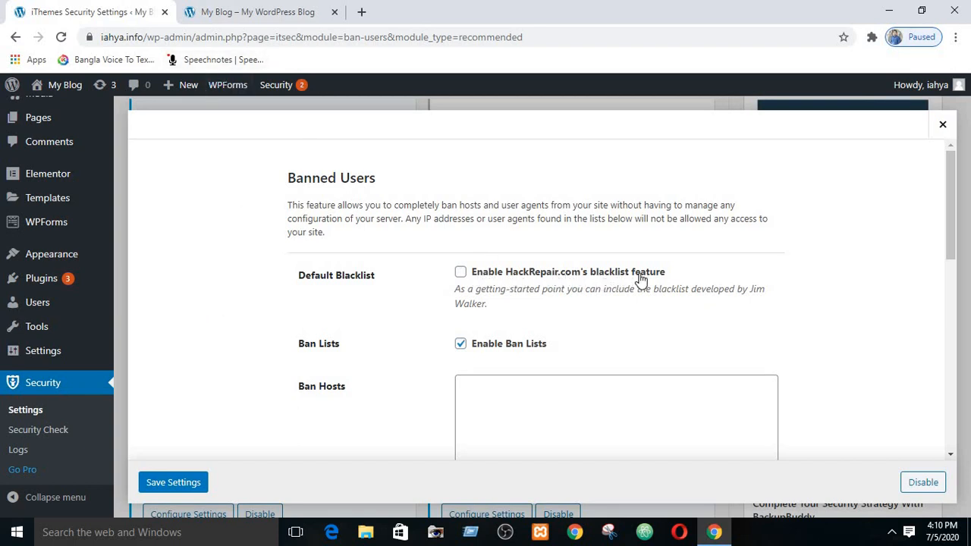
{"action": "left_click", "coordinate": [461, 272]}
Step: Review the Ban Hosts and Ban User Agents lists, leaving both empty, and save the Banned Users settings
{"action": "left_click_drag", "start_coordinate": [952, 238], "coordinate": [952, 250]}
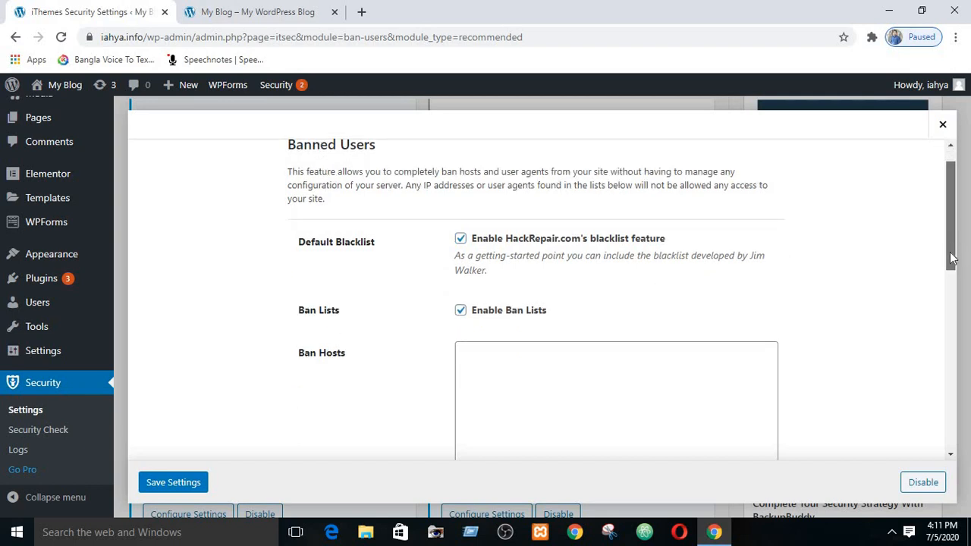
{"action": "scroll", "coordinate": [539, 282], "scroll_direction": "down", "scroll_amount": 1}
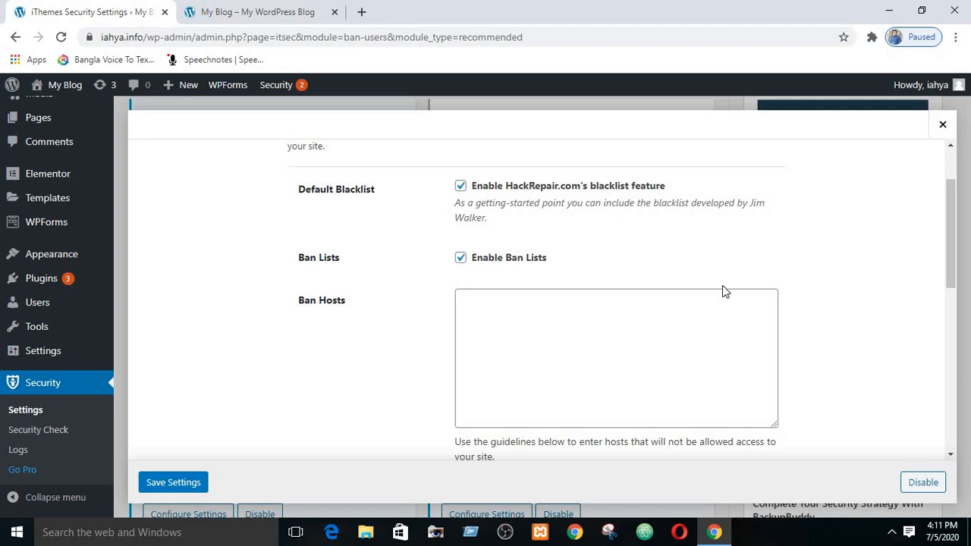
{"action": "left_click_drag", "start_coordinate": [954, 262], "coordinate": [877, 295]}
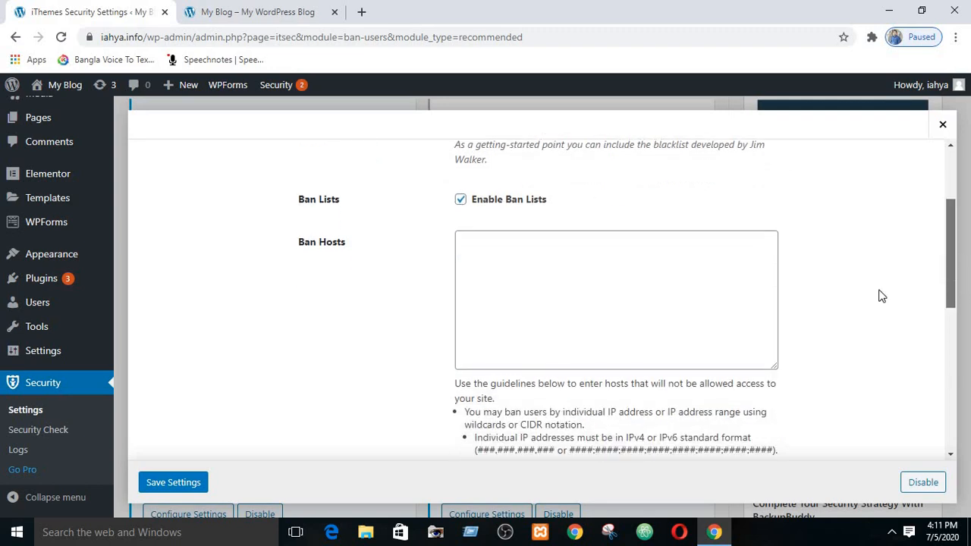
{"action": "left_click", "coordinate": [468, 244]}
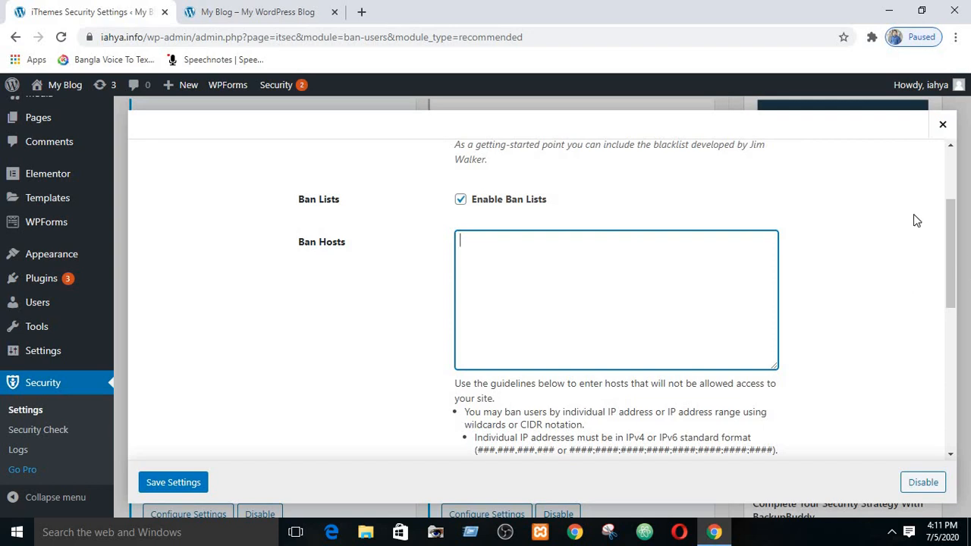
{"action": "left_click_drag", "start_coordinate": [950, 223], "coordinate": [954, 401]}
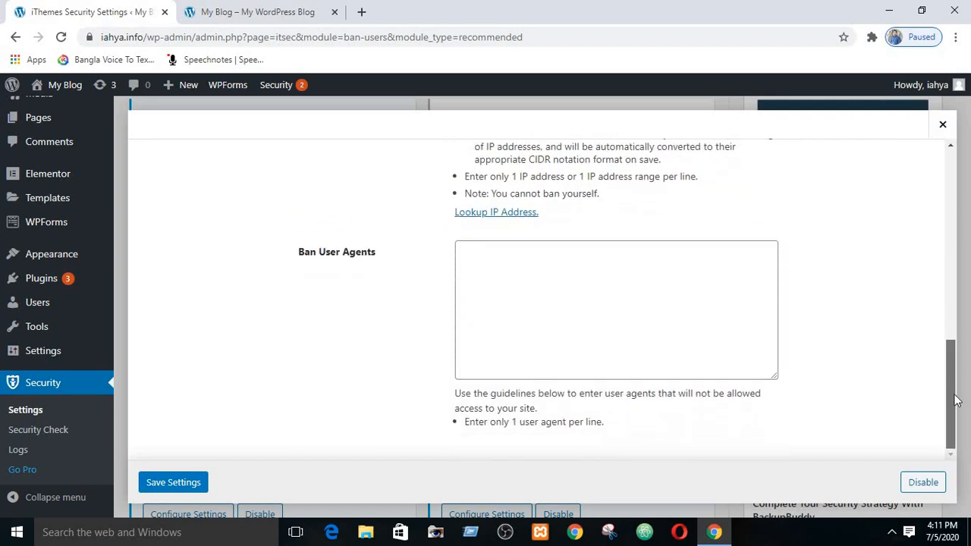
{"action": "left_click", "coordinate": [476, 258]}
{"action": "scroll", "coordinate": [379, 341], "scroll_direction": "up", "scroll_amount": 3}
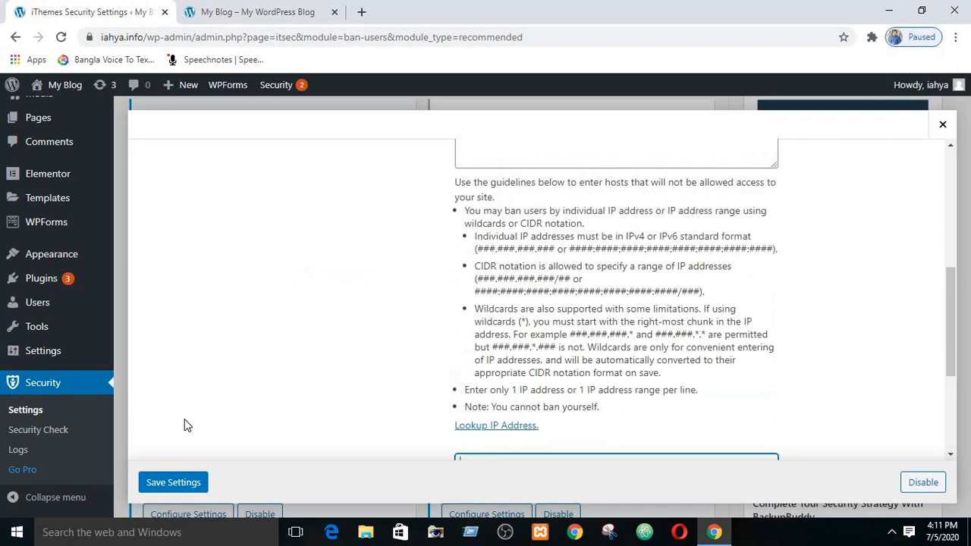
{"action": "left_click", "coordinate": [172, 483]}
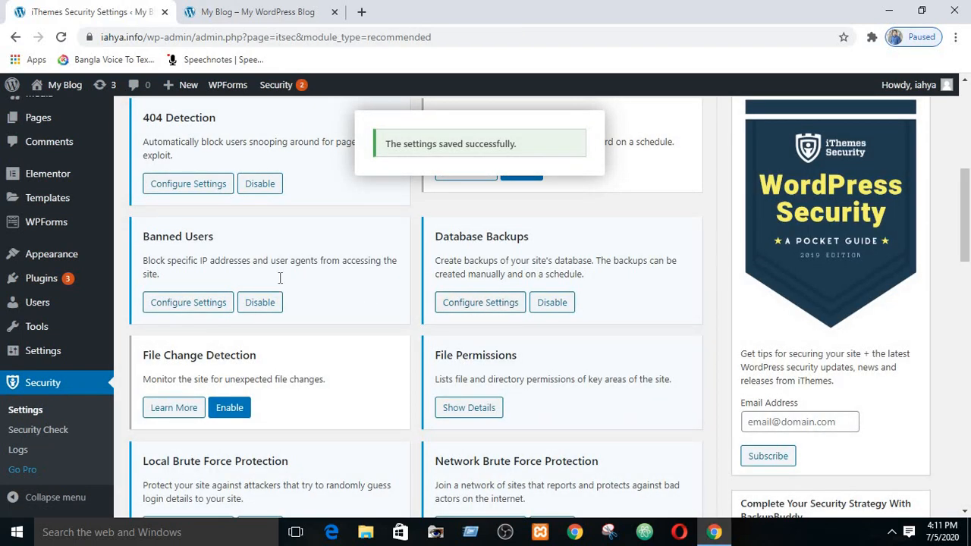
Step: Open the Database Backups settings and review the Backup Method options, keeping Email Only
{"action": "scroll", "coordinate": [280, 277], "scroll_direction": "up", "scroll_amount": 3}
{"action": "scroll", "coordinate": [546, 317], "scroll_direction": "down", "scroll_amount": 3}
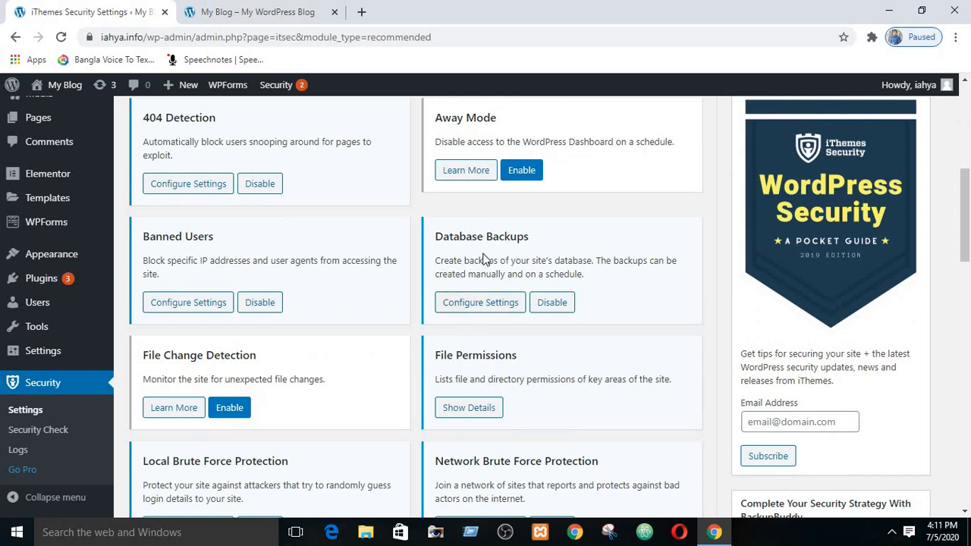
{"action": "left_click", "coordinate": [468, 307]}
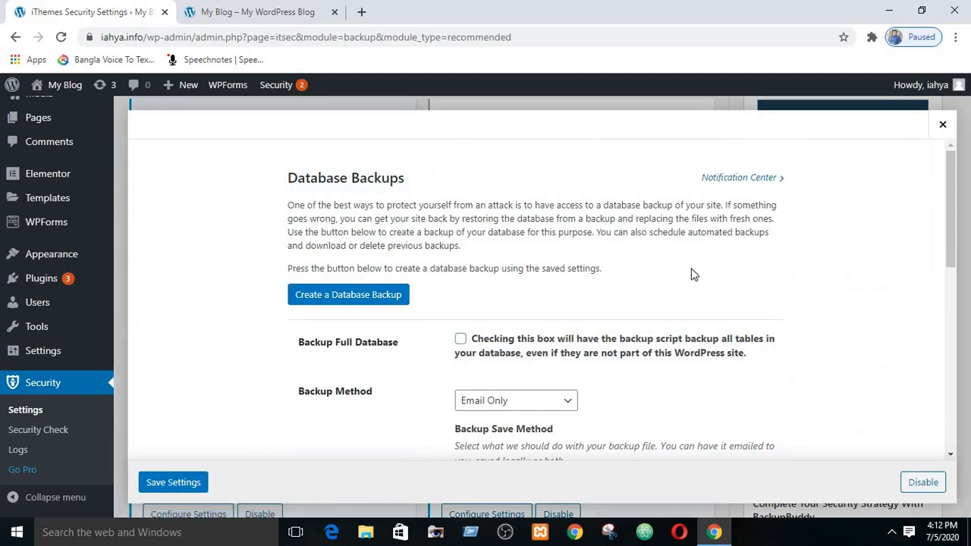
{"action": "left_click_drag", "start_coordinate": [952, 205], "coordinate": [952, 252]}
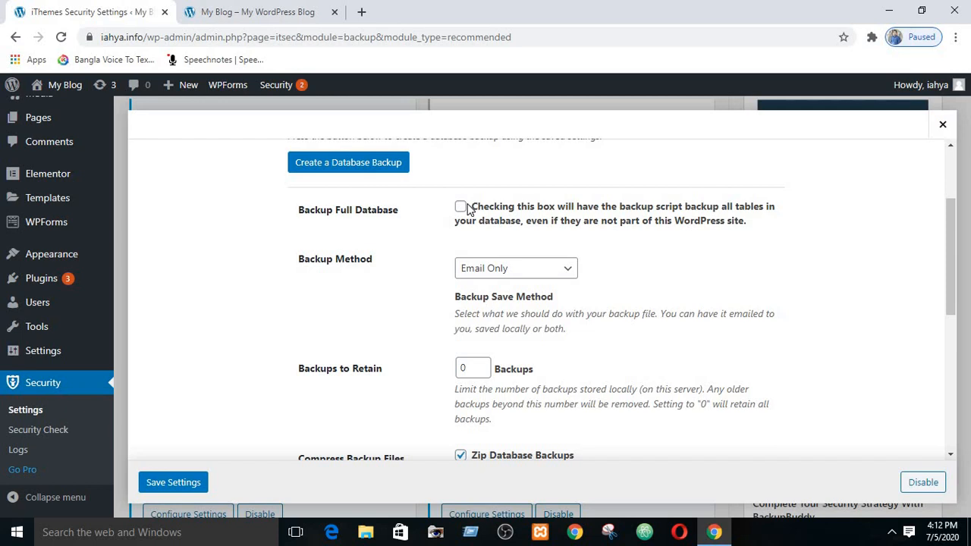
{"action": "left_click", "coordinate": [482, 273]}
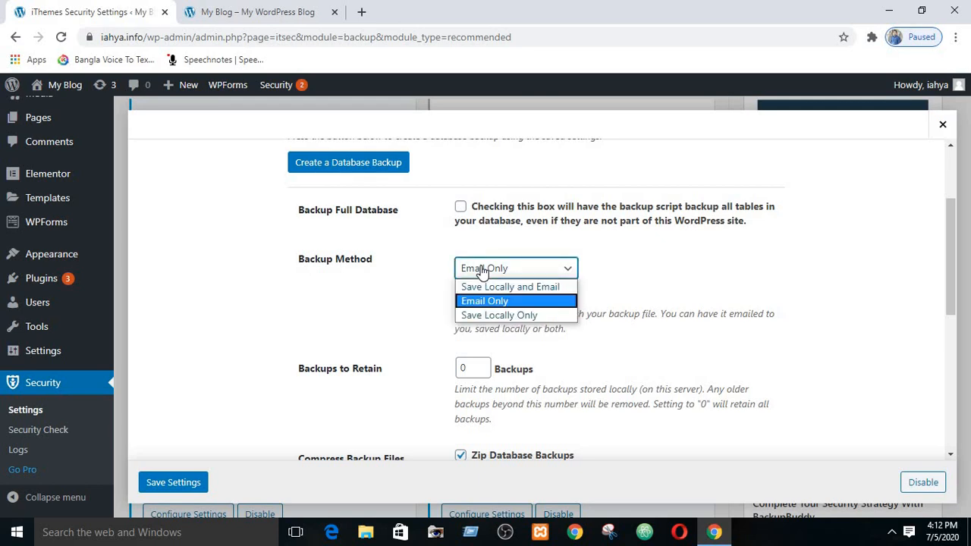
{"action": "left_click", "coordinate": [482, 272]}
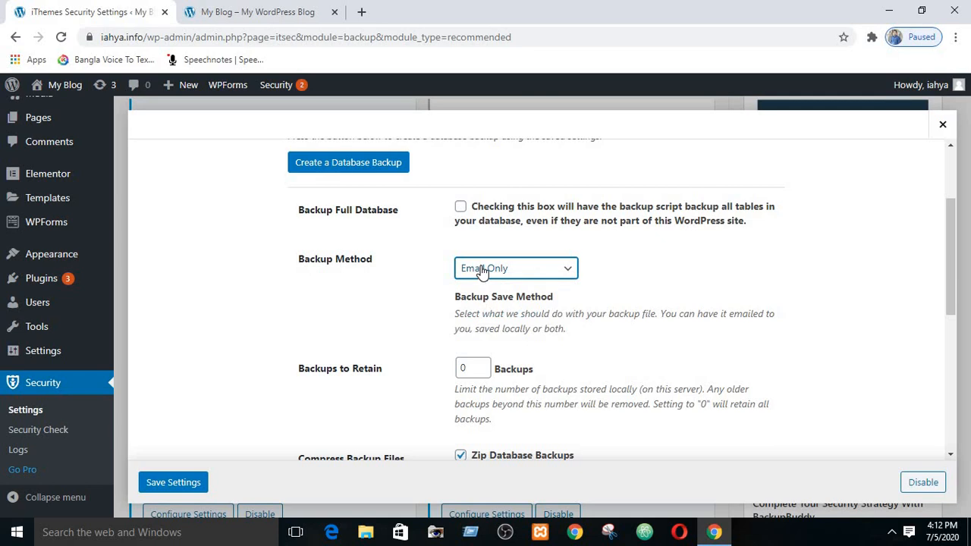
Step: Move the wpbm_actionscheduler_groups table to the Excluded Tables of the database backup
{"action": "left_click", "coordinate": [949, 214]}
{"action": "left_click_drag", "start_coordinate": [950, 215], "coordinate": [952, 291]}
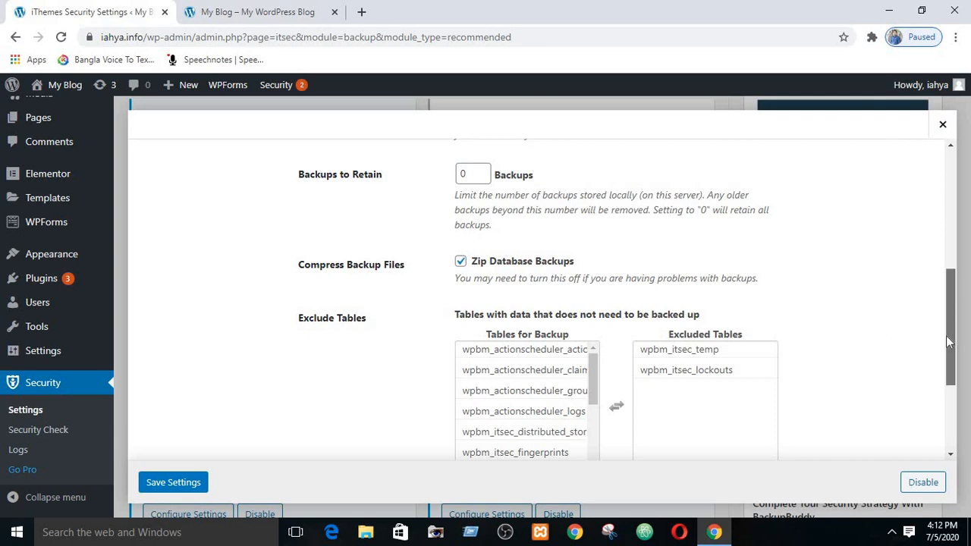
{"action": "left_click_drag", "start_coordinate": [952, 320], "coordinate": [948, 390]}
{"action": "left_click", "coordinate": [510, 220]}
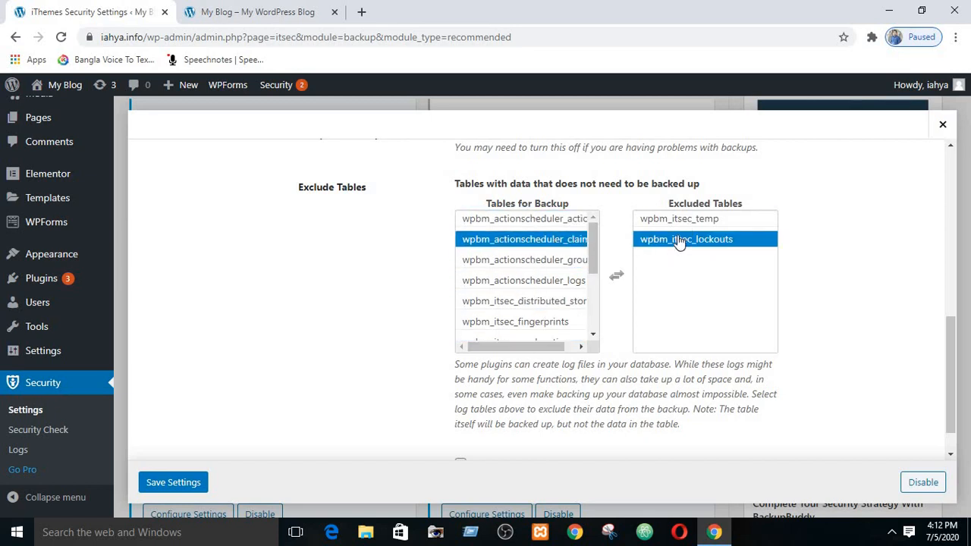
{"action": "left_click_drag", "start_coordinate": [536, 243], "coordinate": [540, 261]}
{"action": "double_click", "coordinate": [540, 261]}
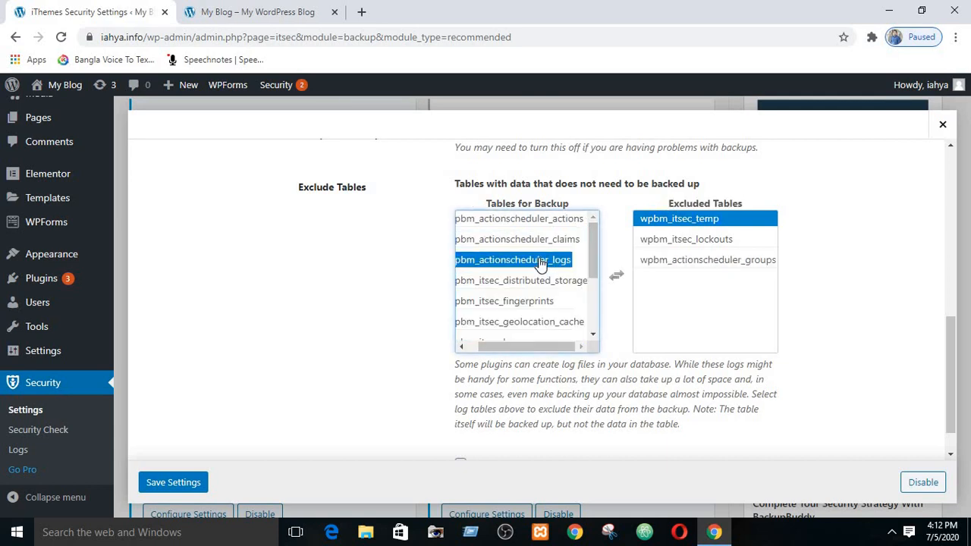
{"action": "left_click", "coordinate": [677, 265]}
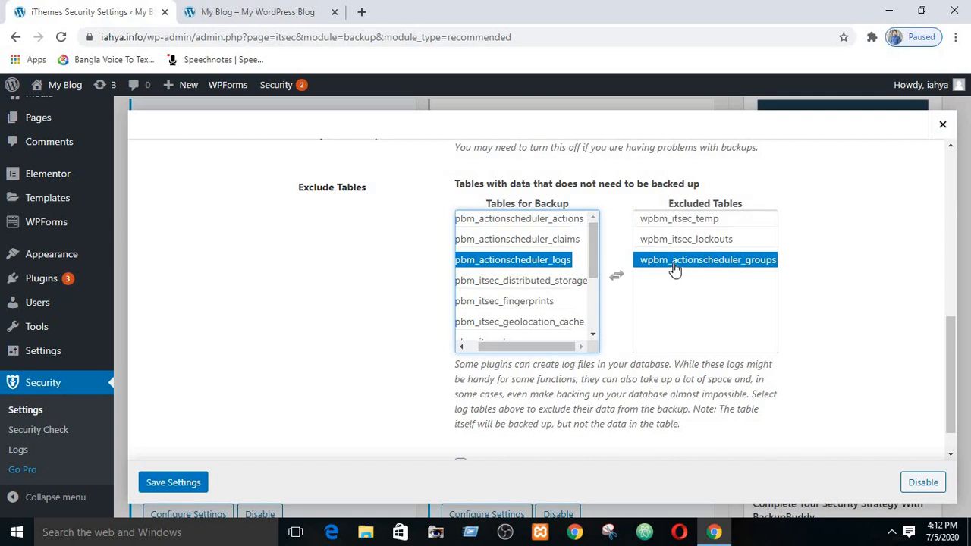
Step: Exclude the wpbm_itsec_distributed_storage table from the database backup as well
{"action": "left_click", "coordinate": [512, 281]}
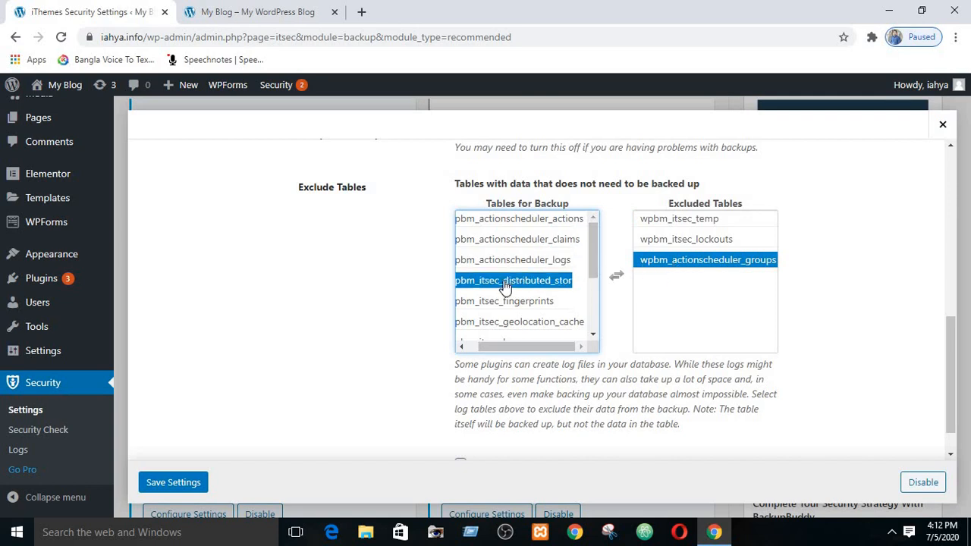
{"action": "double_click", "coordinate": [505, 282]}
{"action": "left_click", "coordinate": [685, 286]}
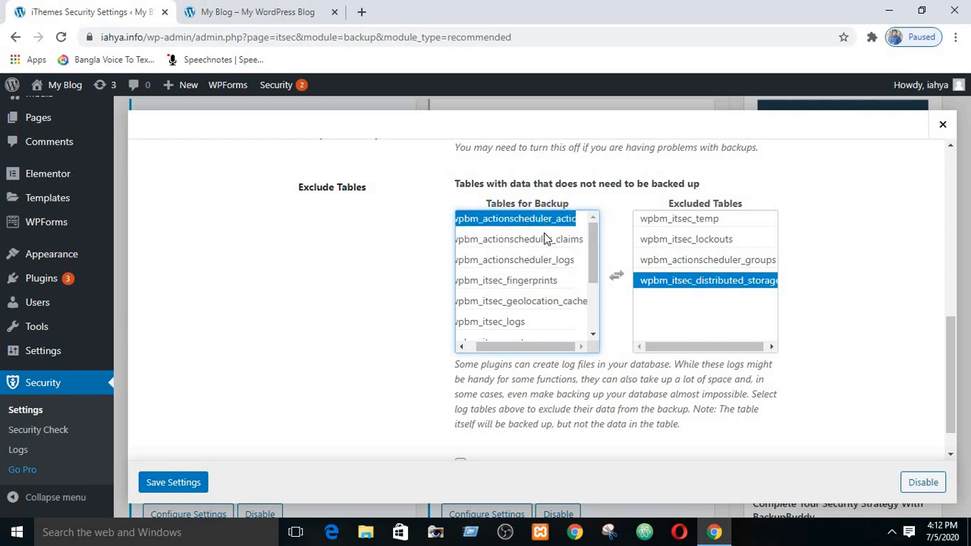
Step: Review the Database Backups settings, including the tables for backup, backup method, retention, compression and scheduling options
{"action": "left_click_drag", "start_coordinate": [591, 246], "coordinate": [594, 338]}
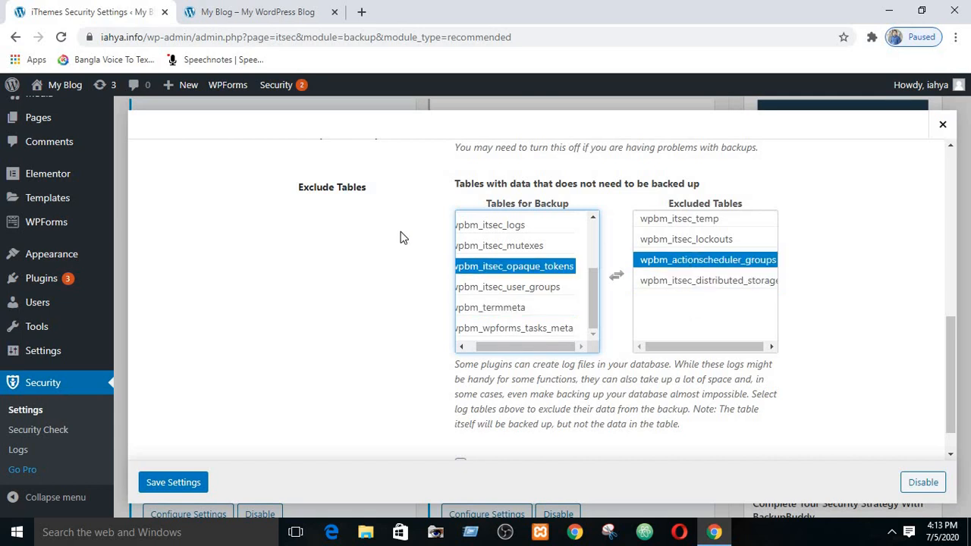
{"action": "scroll", "coordinate": [401, 237], "scroll_direction": "down", "scroll_amount": 1}
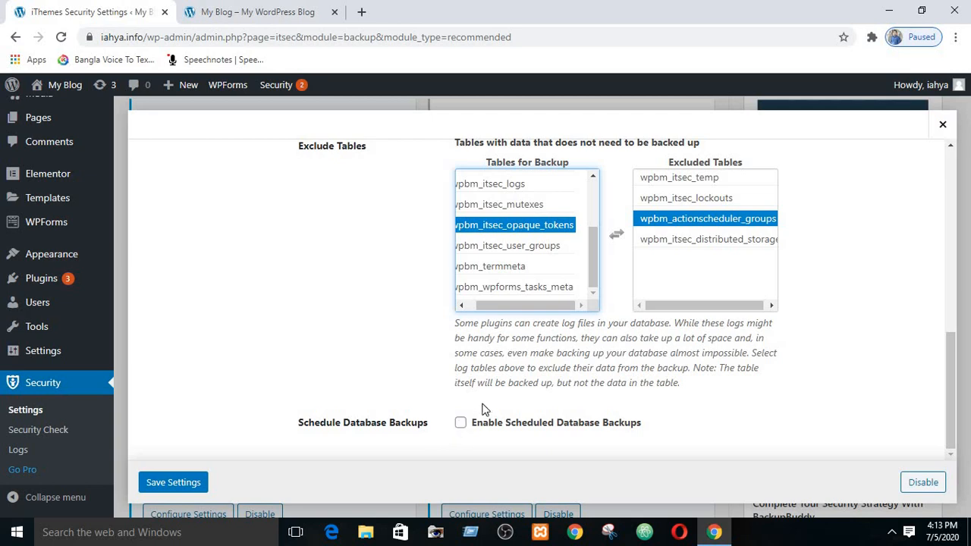
{"action": "scroll", "coordinate": [346, 329], "scroll_direction": "up", "scroll_amount": 5}
{"action": "scroll", "coordinate": [424, 292], "scroll_direction": "down", "scroll_amount": 3}
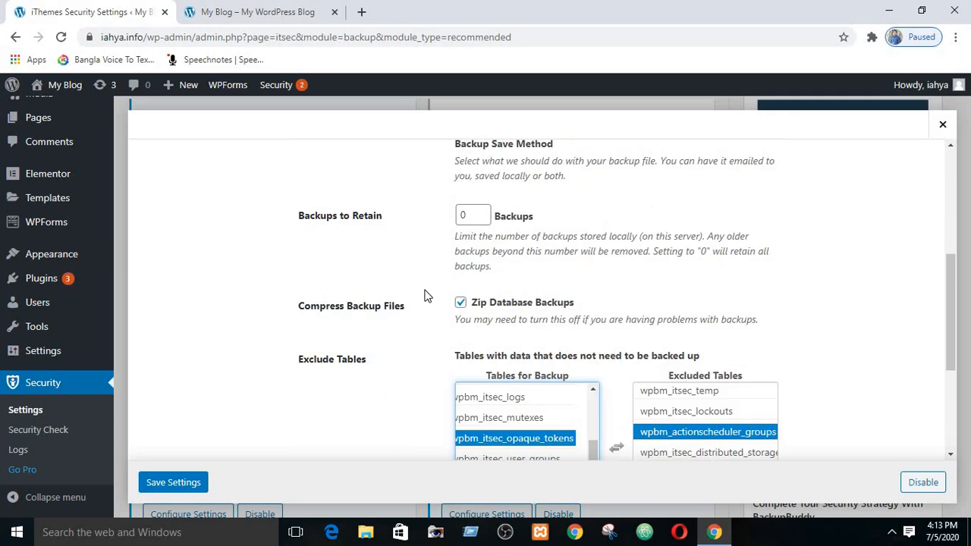
{"action": "scroll", "coordinate": [424, 297], "scroll_direction": "down", "scroll_amount": 3}
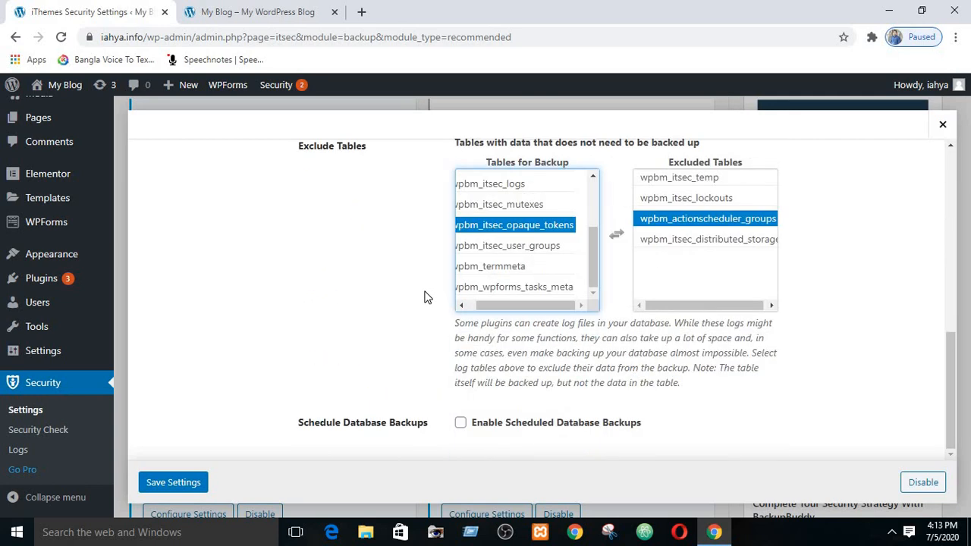
{"action": "scroll", "coordinate": [425, 298], "scroll_direction": "up", "scroll_amount": 7}
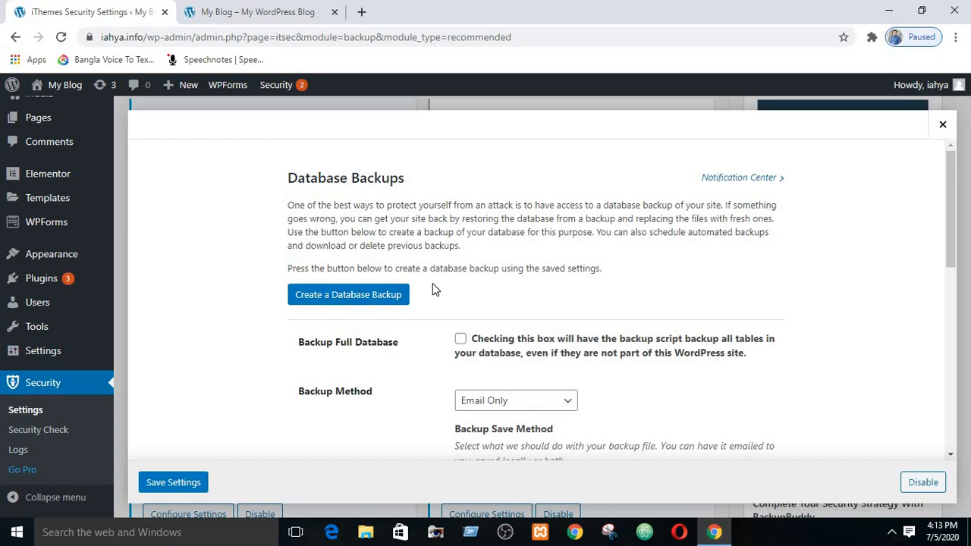
{"action": "scroll", "coordinate": [433, 283], "scroll_direction": "down", "scroll_amount": 7}
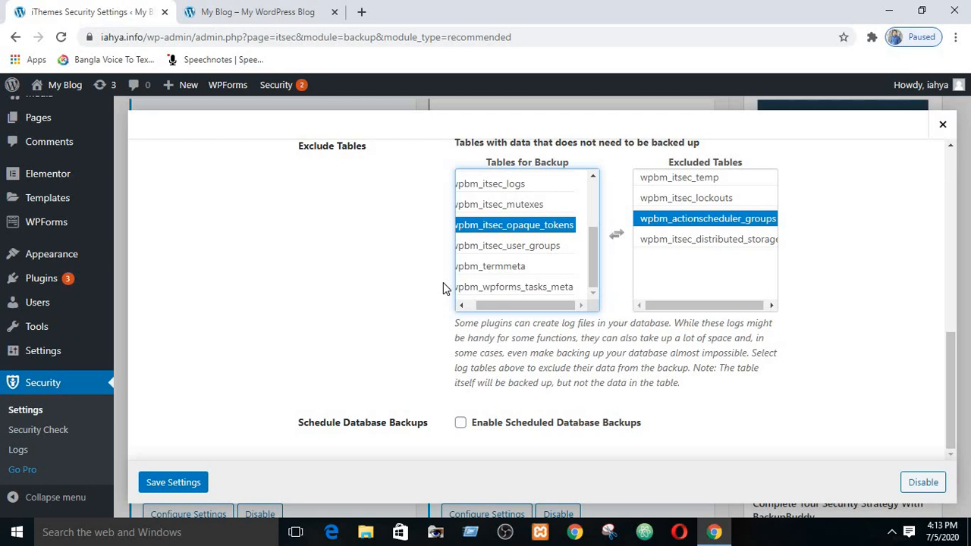
{"action": "scroll", "coordinate": [443, 282], "scroll_direction": "up", "scroll_amount": 7}
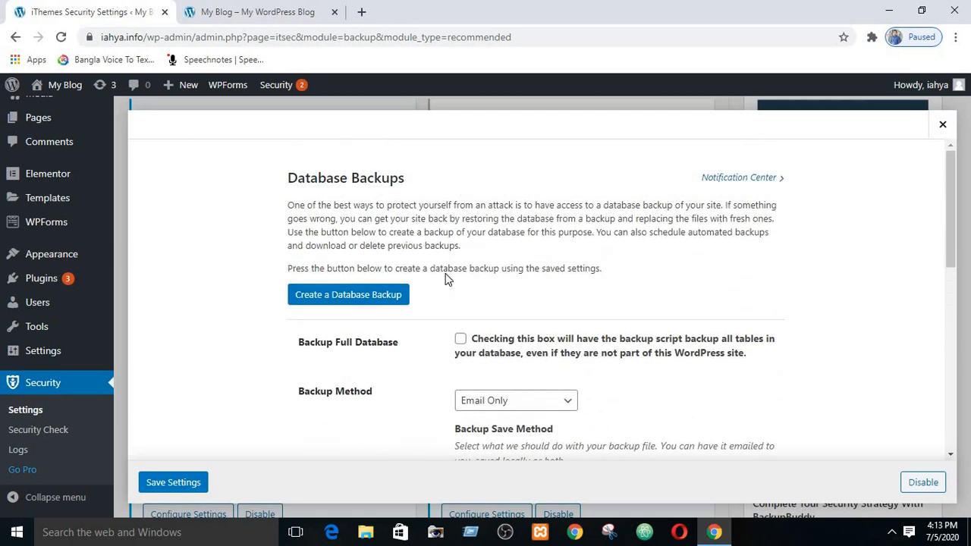
{"action": "scroll", "coordinate": [447, 279], "scroll_direction": "down", "scroll_amount": 7}
{"action": "scroll", "coordinate": [446, 279], "scroll_direction": "down", "scroll_amount": 1}
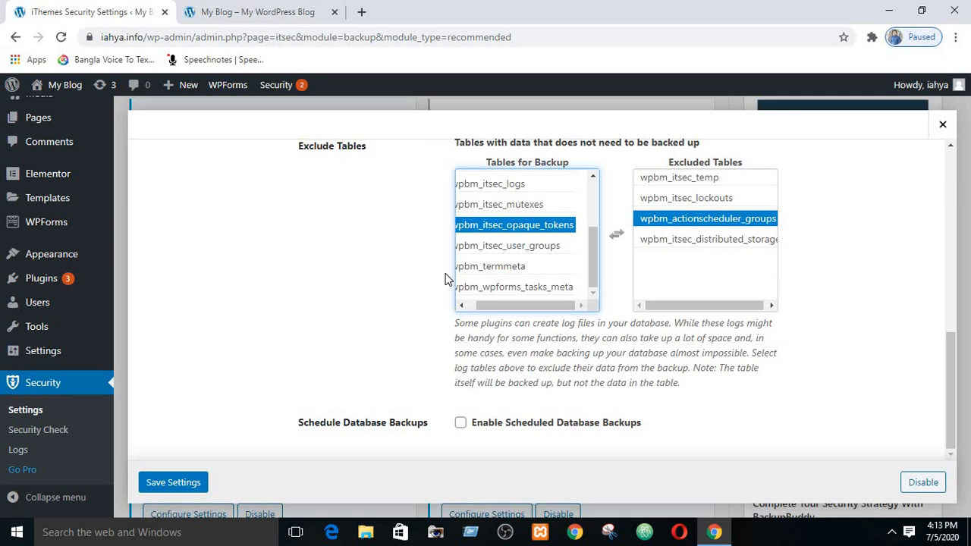
{"action": "scroll", "coordinate": [446, 276], "scroll_direction": "up", "scroll_amount": 7}
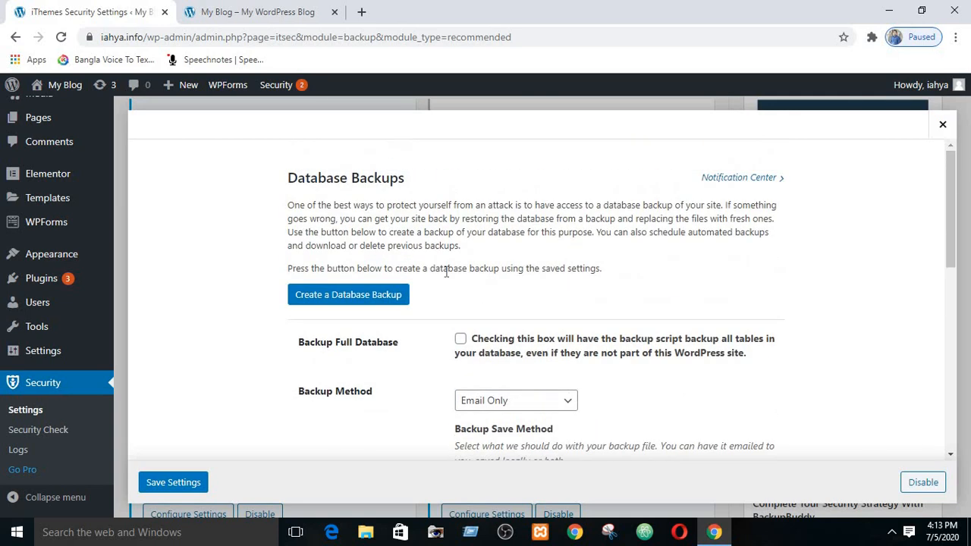
{"action": "scroll", "coordinate": [446, 273], "scroll_direction": "down", "scroll_amount": 7}
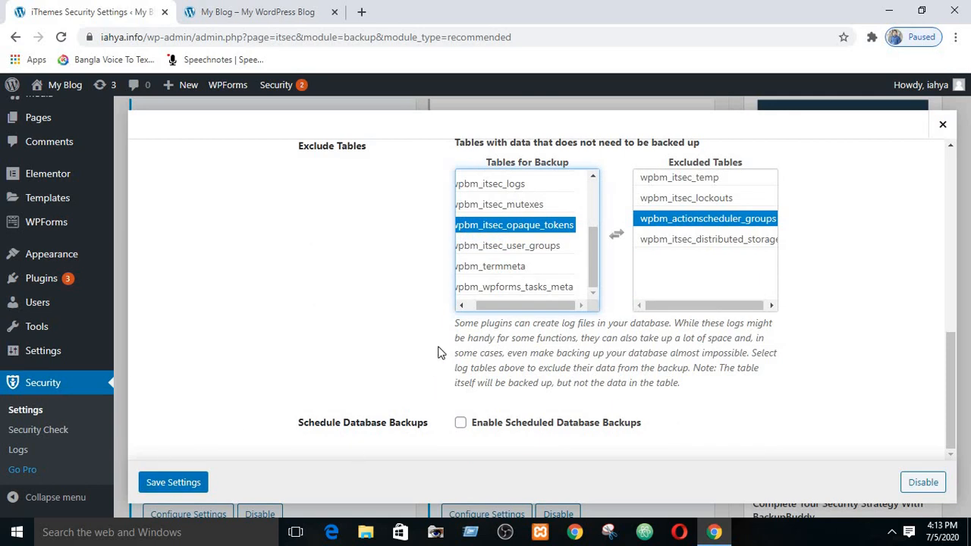
{"action": "scroll", "coordinate": [443, 330], "scroll_direction": "up", "scroll_amount": 7}
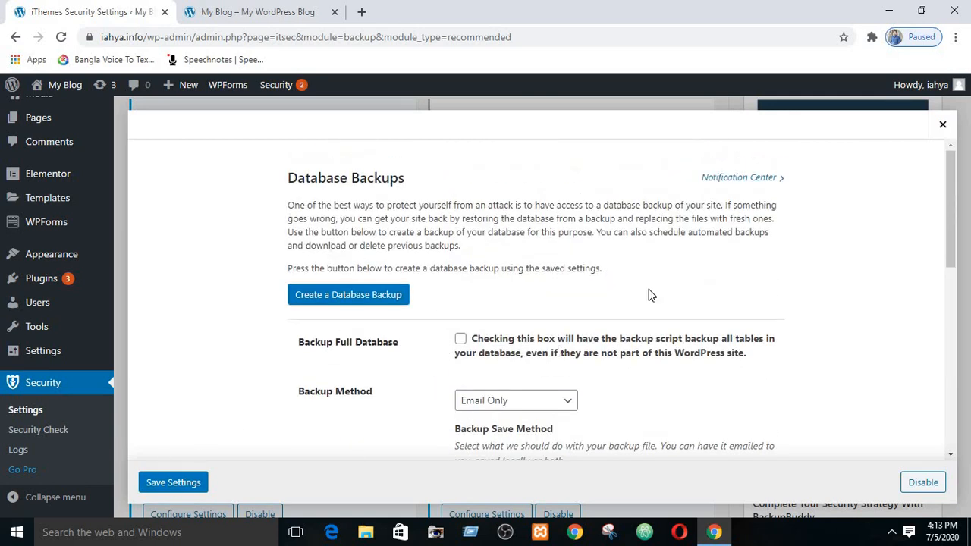
{"action": "scroll", "coordinate": [650, 292], "scroll_direction": "down", "scroll_amount": 8}
{"action": "left_click", "coordinate": [539, 288]}
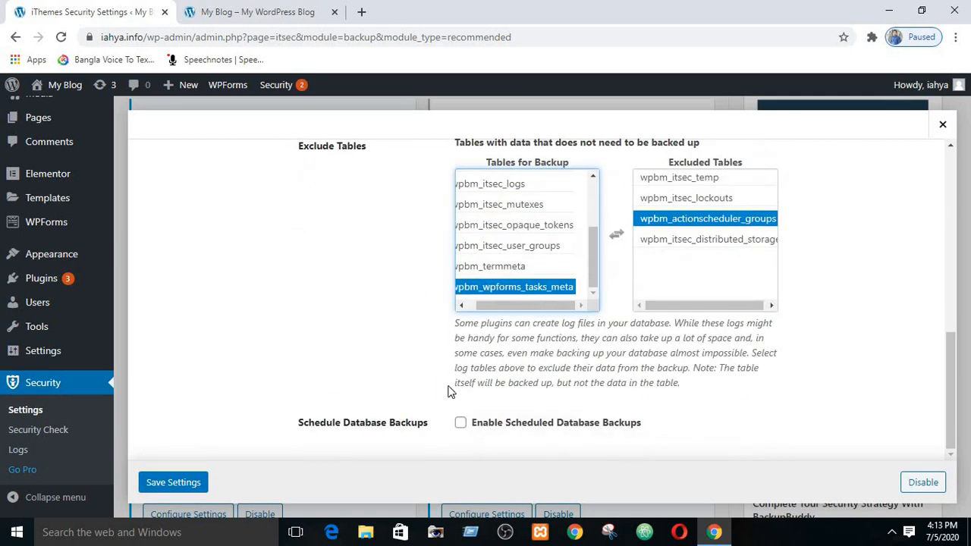
Step: Enable scheduled database backups with a backup interval of 3 days and save the Database Backups settings
{"action": "left_click", "coordinate": [460, 425]}
{"action": "scroll", "coordinate": [461, 424], "scroll_direction": "down", "scroll_amount": 1}
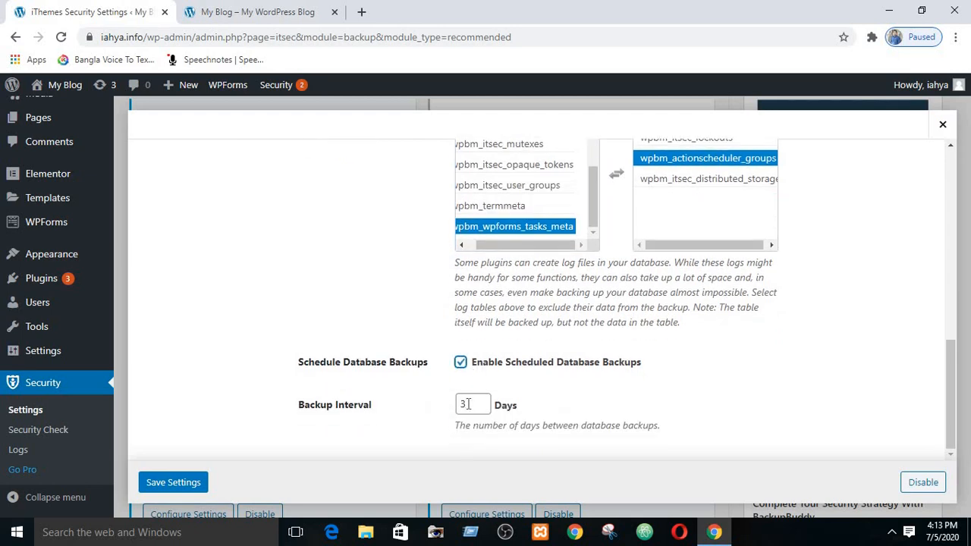
{"action": "left_click", "coordinate": [468, 403]}
{"action": "scroll", "coordinate": [481, 343], "scroll_direction": "up", "scroll_amount": 8}
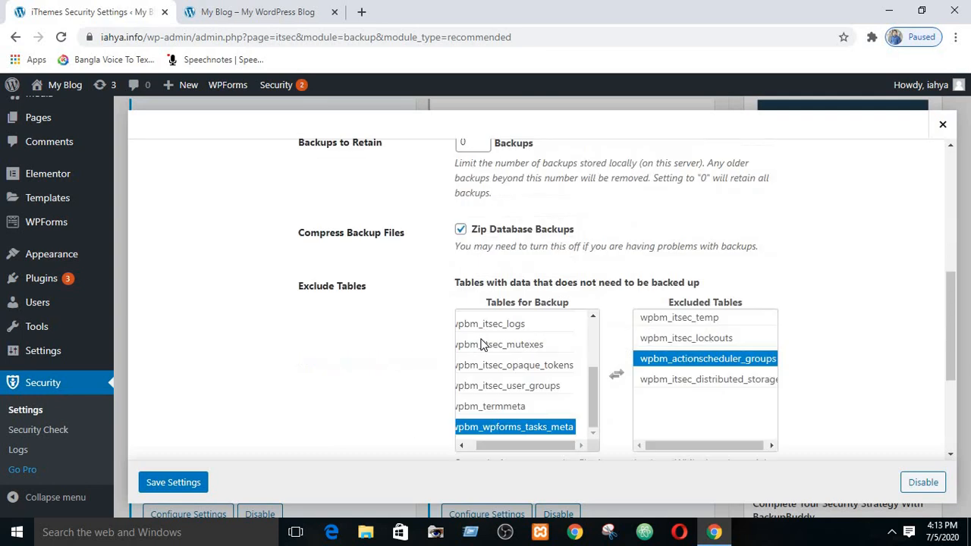
{"action": "scroll", "coordinate": [481, 343], "scroll_direction": "down", "scroll_amount": 6}
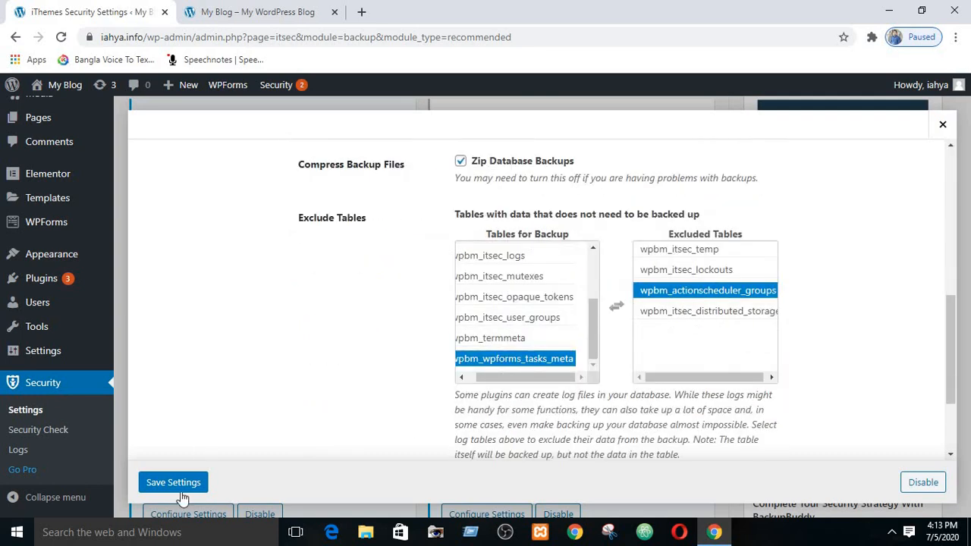
{"action": "scroll", "coordinate": [480, 351], "scroll_direction": "down", "scroll_amount": 2}
{"action": "scroll", "coordinate": [524, 366], "scroll_direction": "up", "scroll_amount": 8}
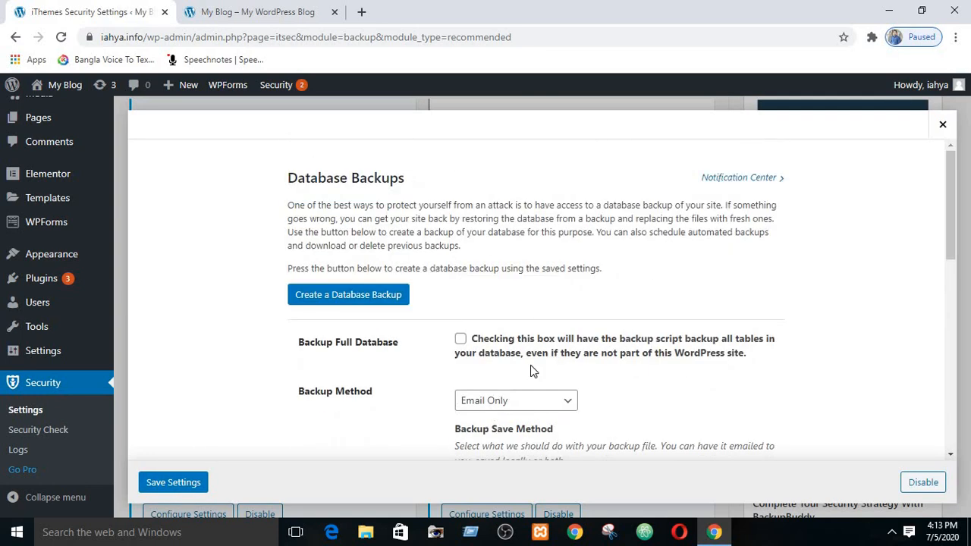
{"action": "scroll", "coordinate": [535, 357], "scroll_direction": "down", "scroll_amount": 8}
{"action": "left_click", "coordinate": [477, 404]}
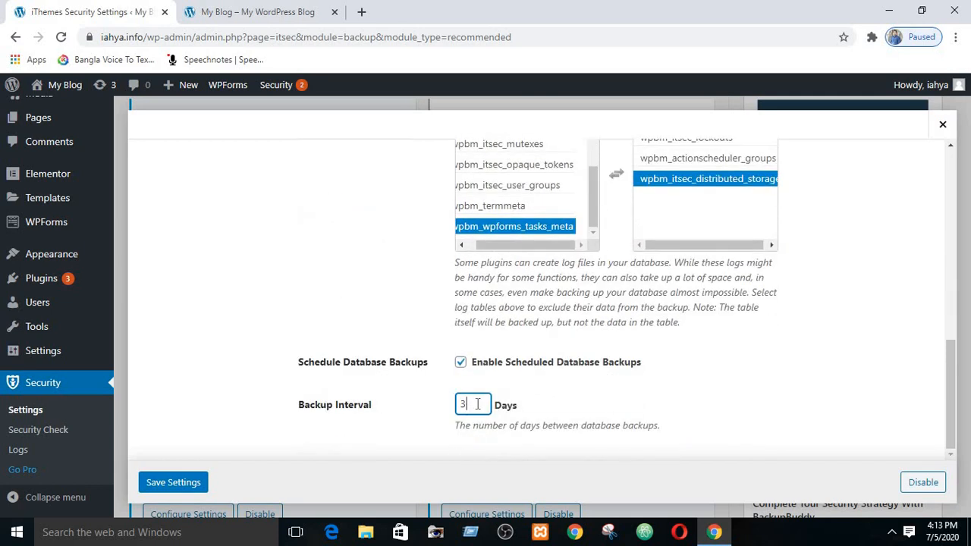
{"action": "scroll", "coordinate": [262, 375], "scroll_direction": "up", "scroll_amount": 3}
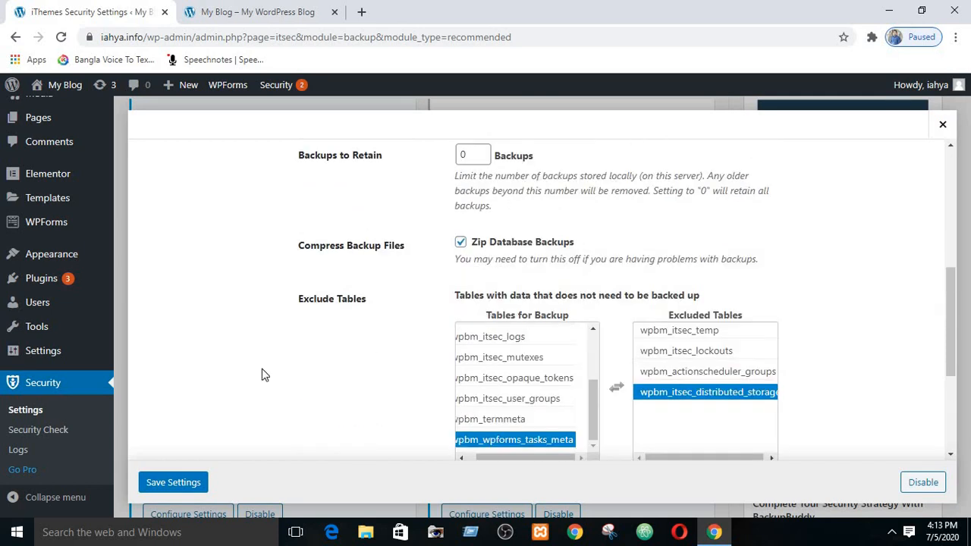
{"action": "scroll", "coordinate": [645, 408], "scroll_direction": "down", "scroll_amount": 3}
{"action": "left_click", "coordinate": [461, 363]}
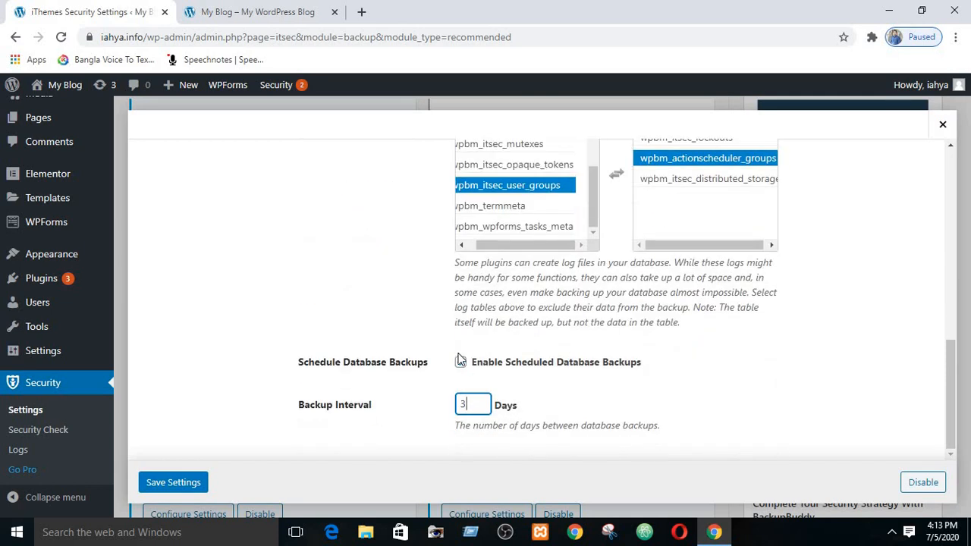
{"action": "left_click", "coordinate": [202, 485]}
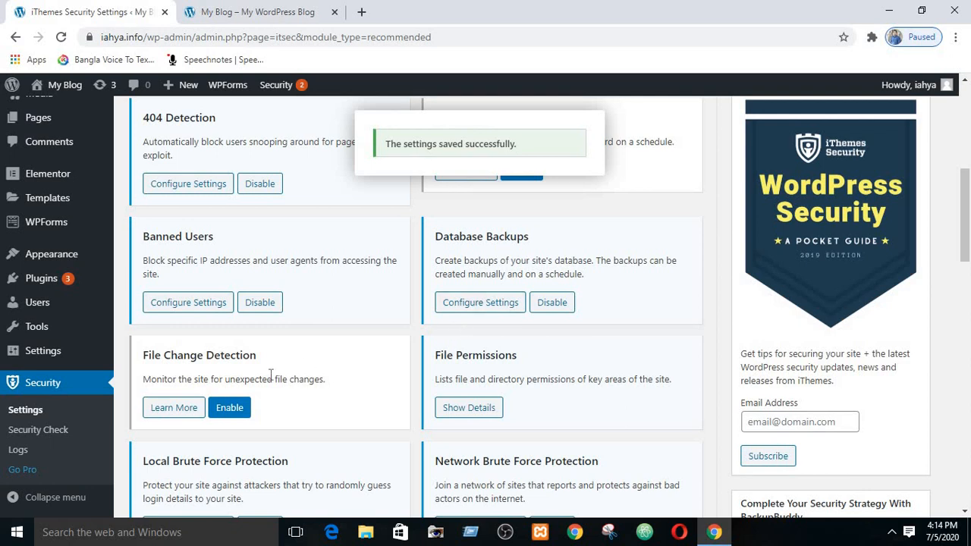
Step: Enable the File Change Detection module and open its settings
{"action": "left_click_drag", "start_coordinate": [968, 207], "coordinate": [968, 240]}
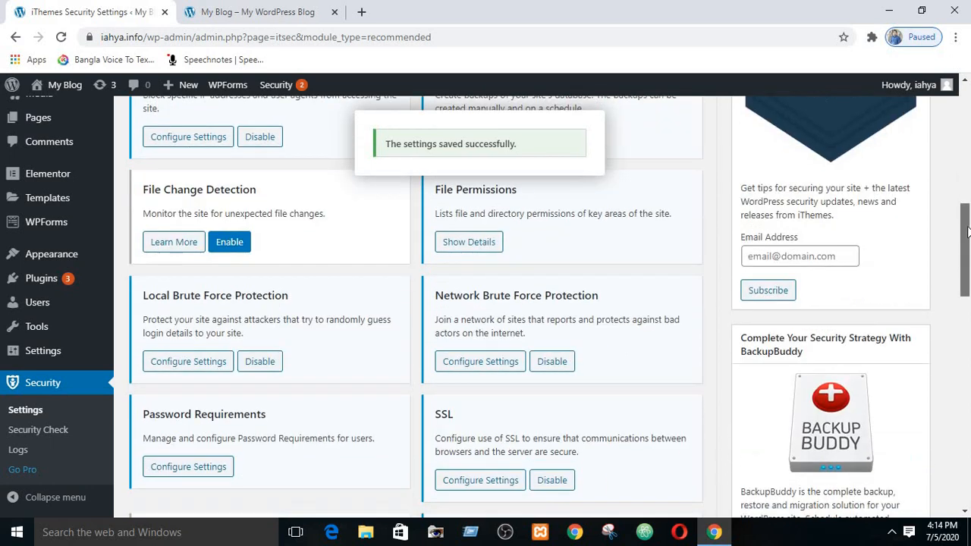
{"action": "left_click", "coordinate": [232, 242]}
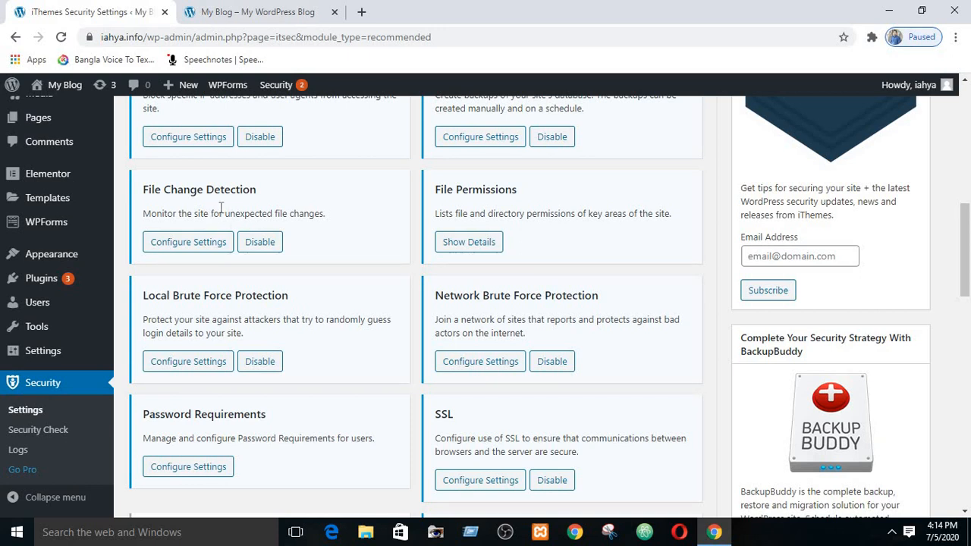
{"action": "left_click", "coordinate": [204, 242]}
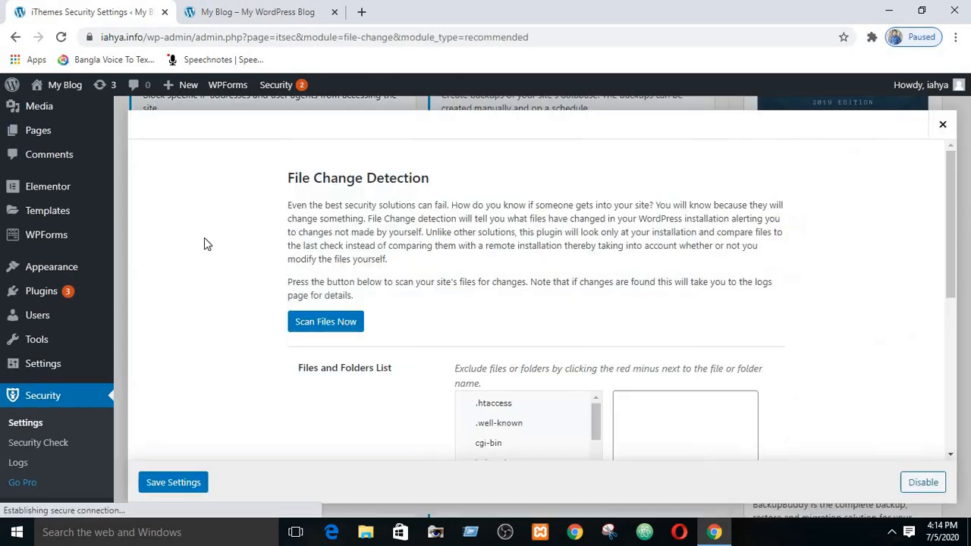
Step: Review the Files and Folders List and the Ignore File Types list of File Change Detection
{"action": "scroll", "coordinate": [511, 251], "scroll_direction": "down", "scroll_amount": 3}
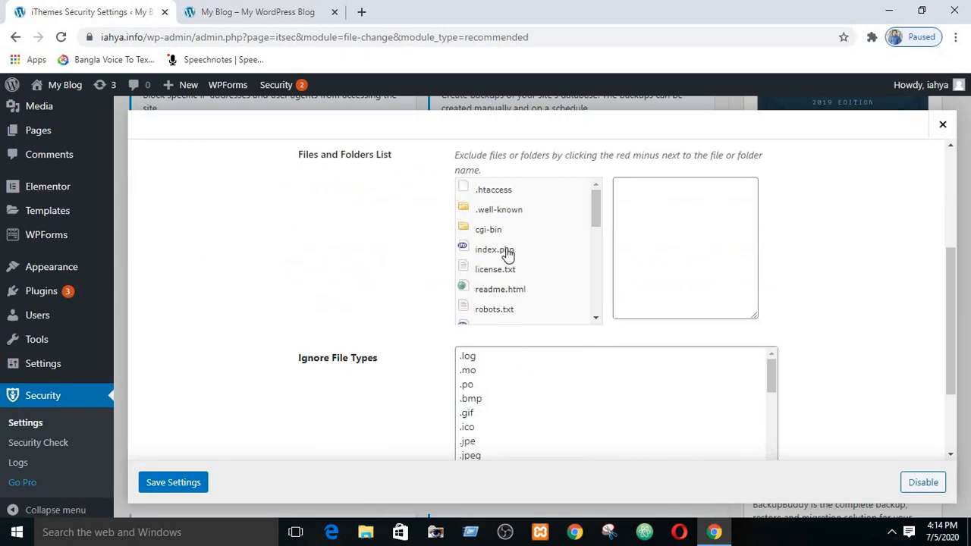
{"action": "scroll", "coordinate": [415, 308], "scroll_direction": "down", "scroll_amount": 2}
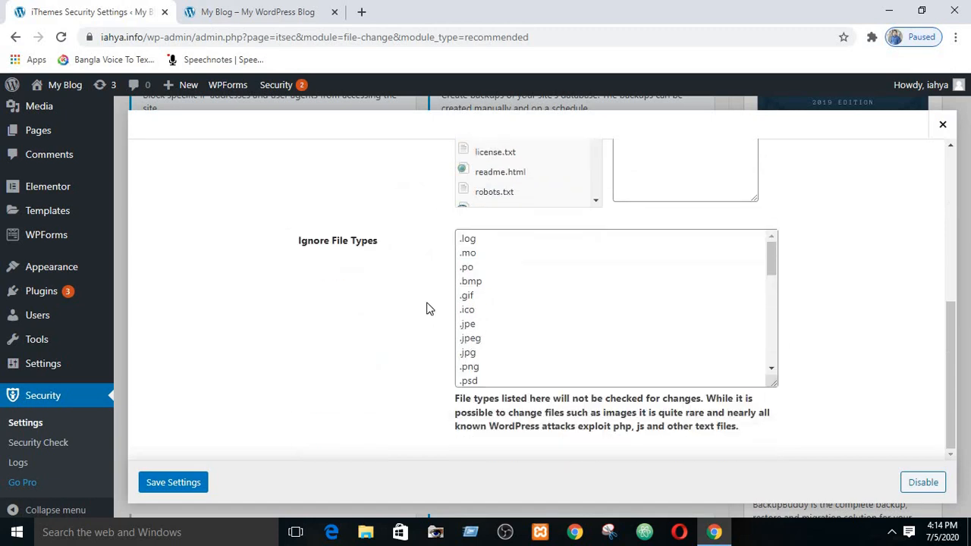
{"action": "scroll", "coordinate": [429, 305], "scroll_direction": "up", "scroll_amount": 3}
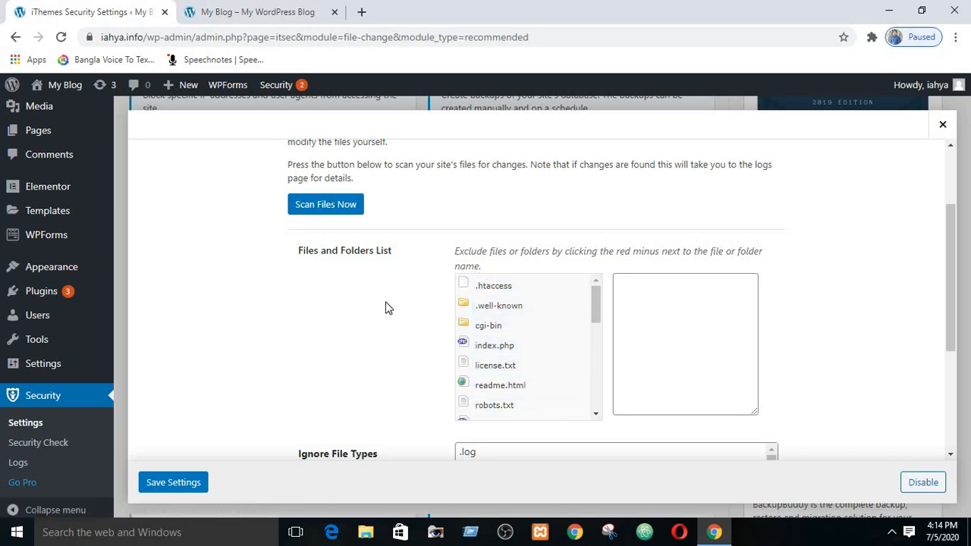
{"action": "scroll", "coordinate": [386, 308], "scroll_direction": "down", "scroll_amount": 3}
{"action": "scroll", "coordinate": [389, 308], "scroll_direction": "up", "scroll_amount": 3}
{"action": "scroll", "coordinate": [465, 302], "scroll_direction": "down", "scroll_amount": 3}
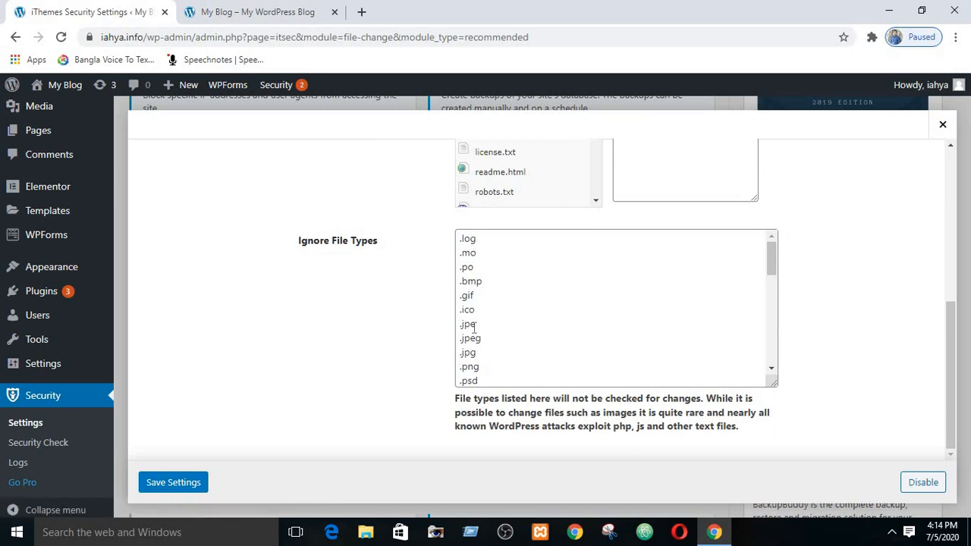
{"action": "scroll", "coordinate": [479, 389], "scroll_direction": "up", "scroll_amount": 3}
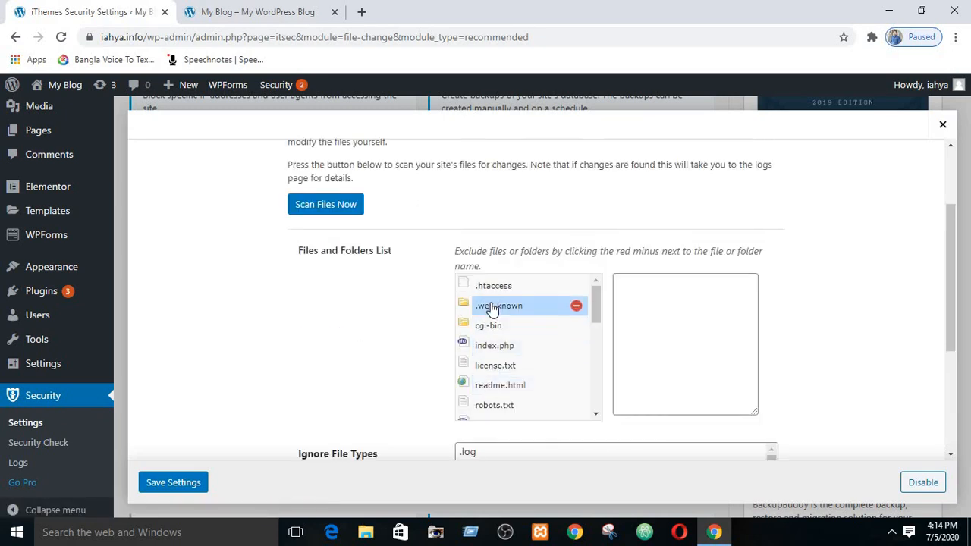
Step: Exclude wp-login.php from file change detection in the Files and Folders List
{"action": "scroll", "coordinate": [501, 355], "scroll_direction": "down", "scroll_amount": 2}
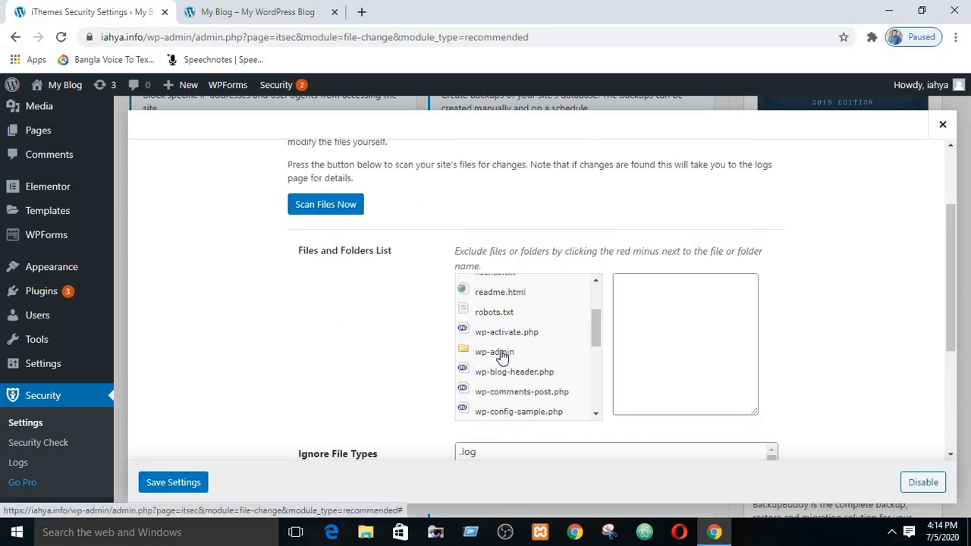
{"action": "scroll", "coordinate": [501, 354], "scroll_direction": "down", "scroll_amount": 4}
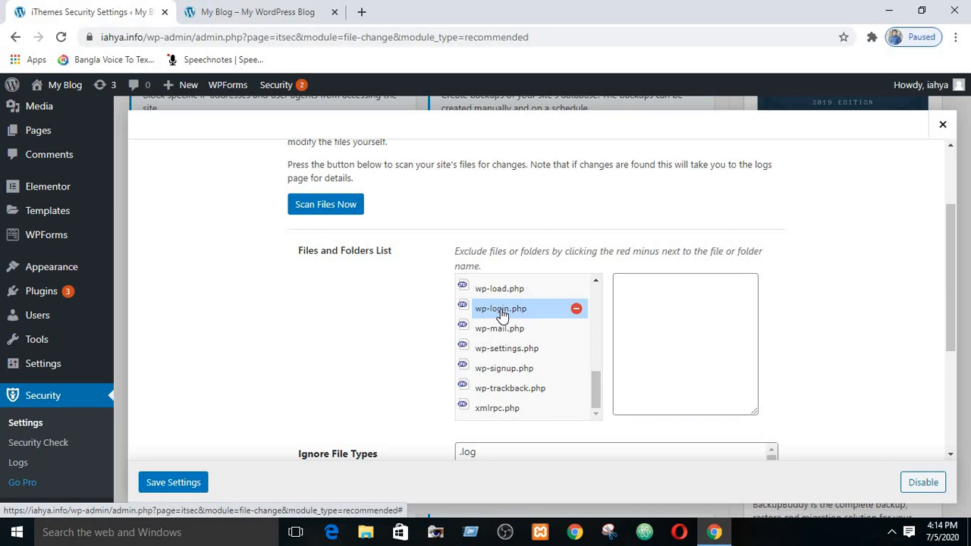
{"action": "left_click", "coordinate": [576, 311]}
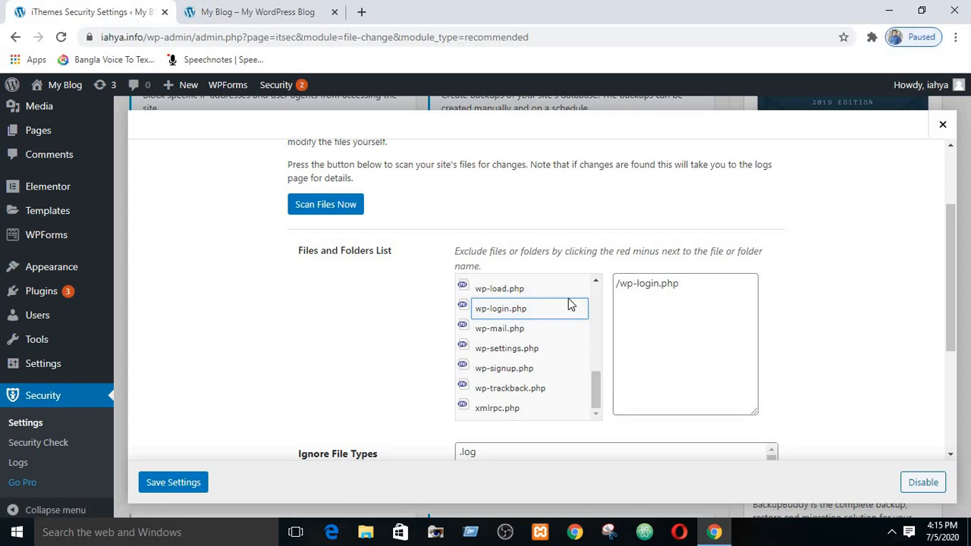
Step: Look over the File Change Detection settings again and close them without saving
{"action": "scroll", "coordinate": [524, 286], "scroll_direction": "down", "scroll_amount": 3}
{"action": "scroll", "coordinate": [449, 361], "scroll_direction": "up", "scroll_amount": 3}
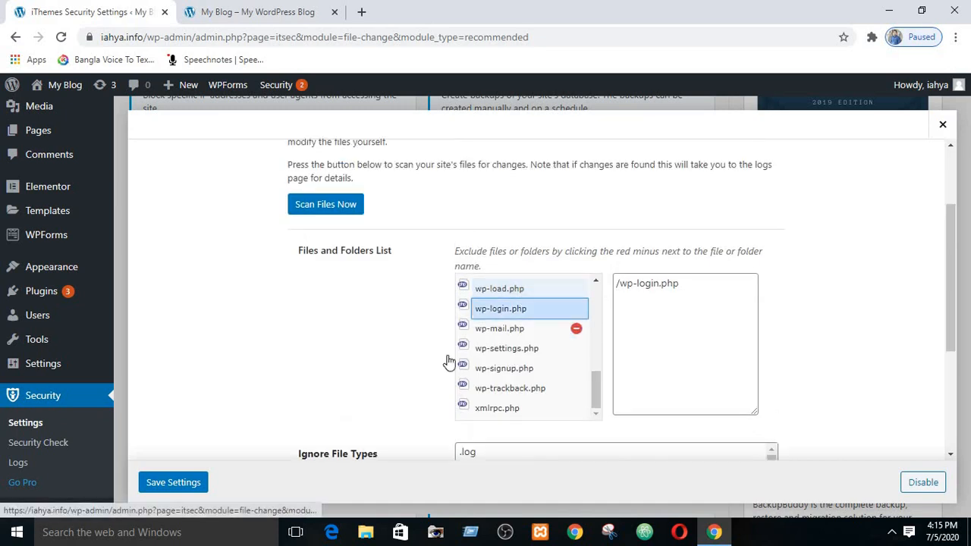
{"action": "scroll", "coordinate": [371, 306], "scroll_direction": "down", "scroll_amount": 3}
{"action": "scroll", "coordinate": [386, 317], "scroll_direction": "up", "scroll_amount": 5}
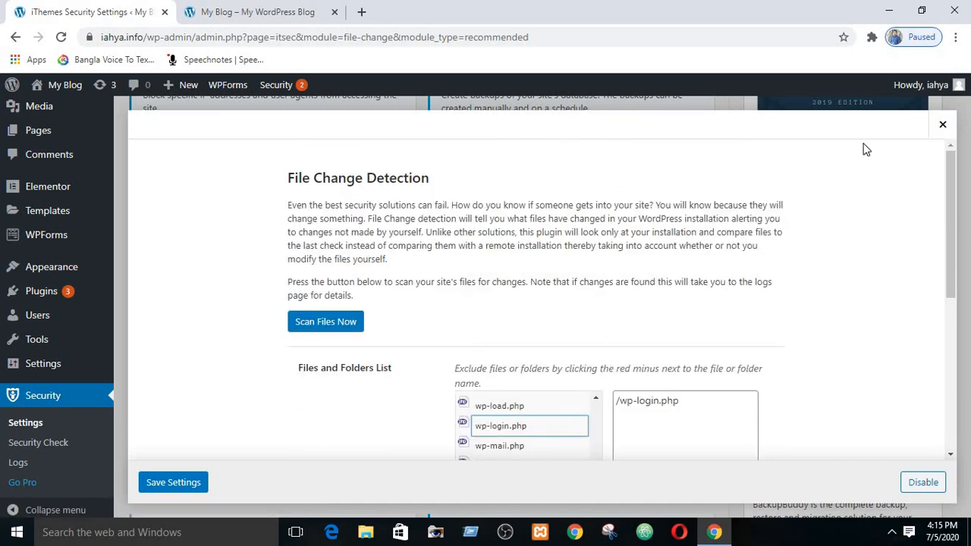
{"action": "scroll", "coordinate": [474, 367], "scroll_direction": "down", "scroll_amount": 4}
{"action": "scroll", "coordinate": [867, 138], "scroll_direction": "up", "scroll_amount": 6}
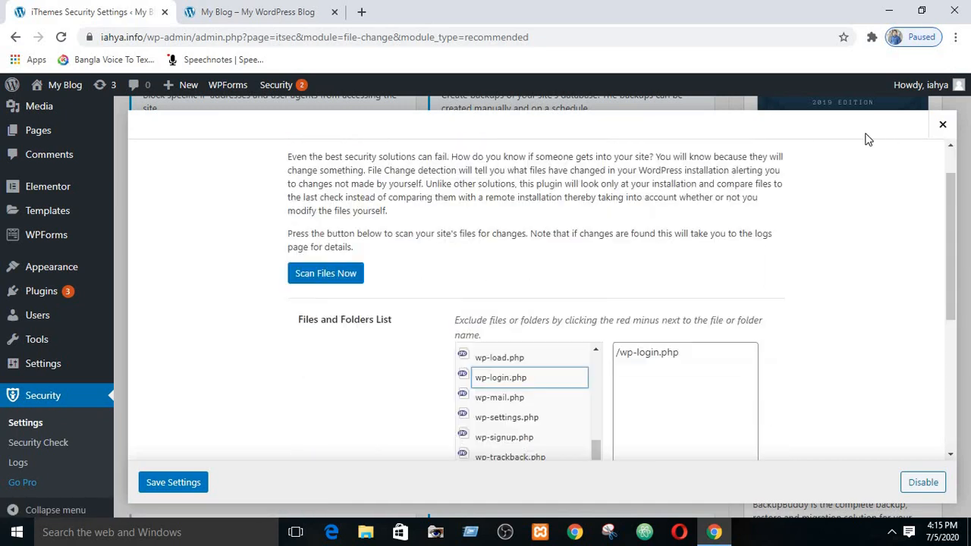
{"action": "left_click", "coordinate": [944, 123]}
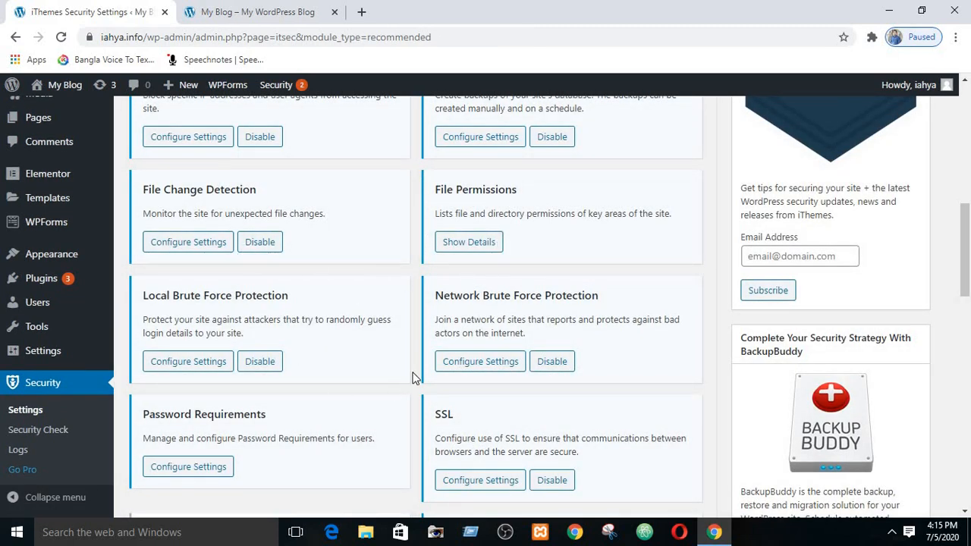
Step: Open the File Permissions module and load its file permissions details
{"action": "left_click", "coordinate": [486, 243]}
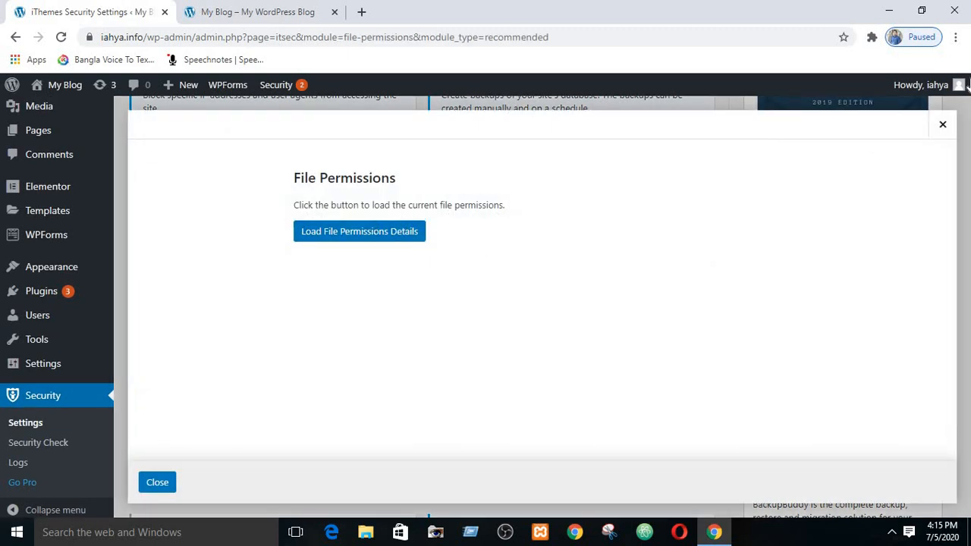
{"action": "left_click", "coordinate": [941, 119]}
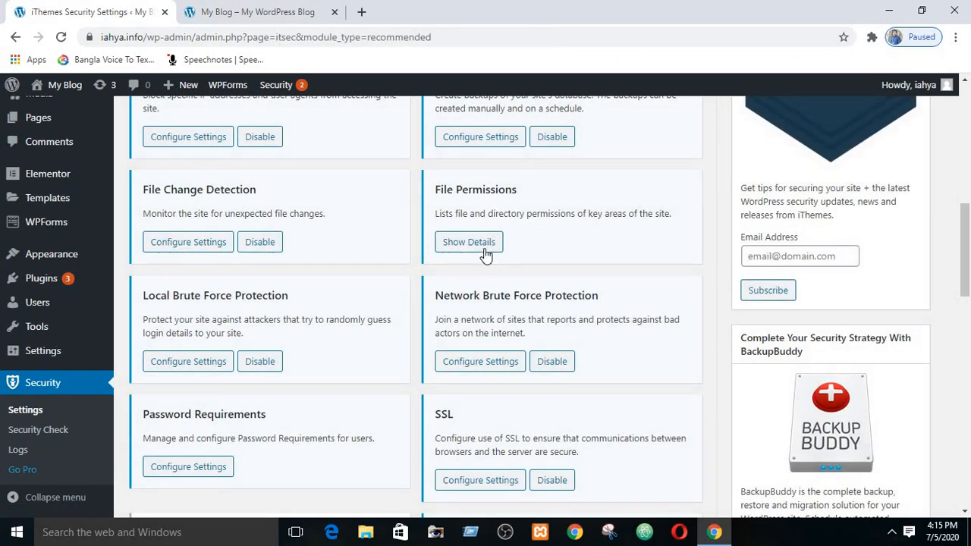
{"action": "left_click", "coordinate": [482, 242]}
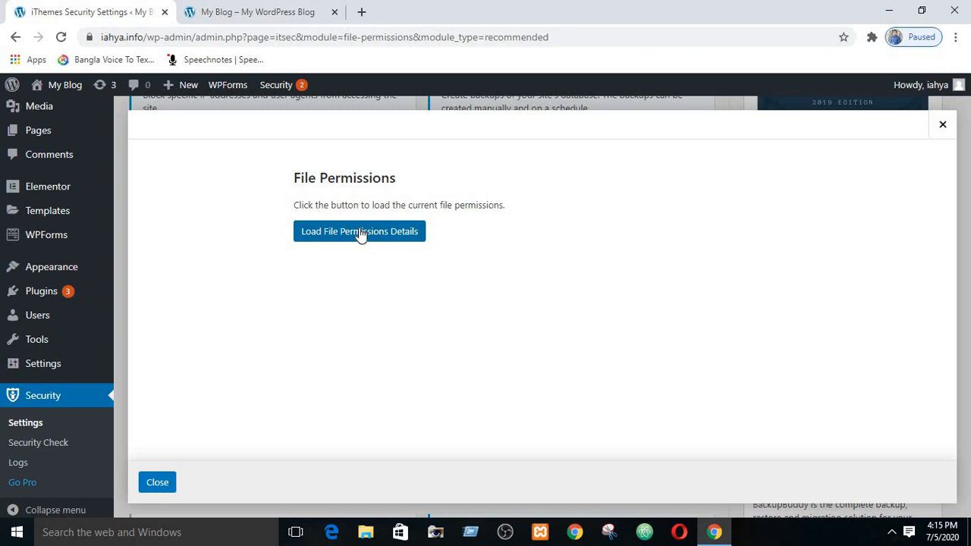
{"action": "left_click", "coordinate": [360, 234]}
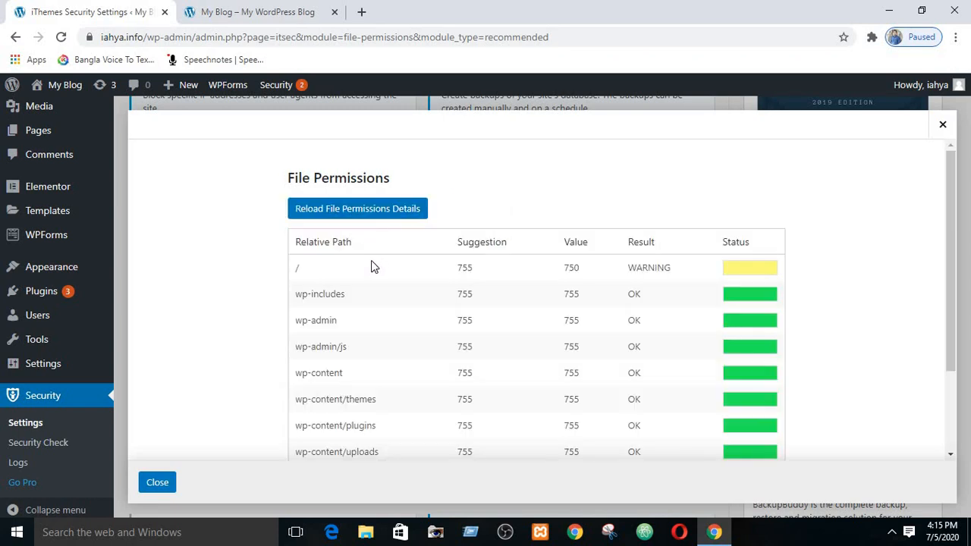
Step: Examine the suggested and actual permission values and statuses for each path, including wp-config.php and .htaccess, and close File Permissions
{"action": "scroll", "coordinate": [750, 305], "scroll_direction": "down", "scroll_amount": 2}
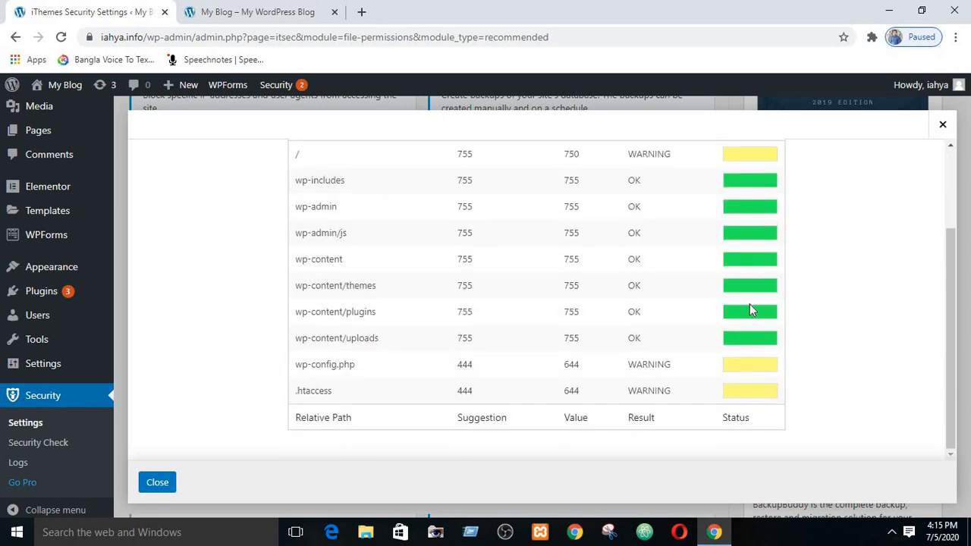
{"action": "scroll", "coordinate": [749, 310], "scroll_direction": "up", "scroll_amount": 2}
{"action": "left_click_drag", "start_coordinate": [954, 216], "coordinate": [962, 309]}
{"action": "scroll", "coordinate": [946, 280], "scroll_direction": "up", "scroll_amount": 2}
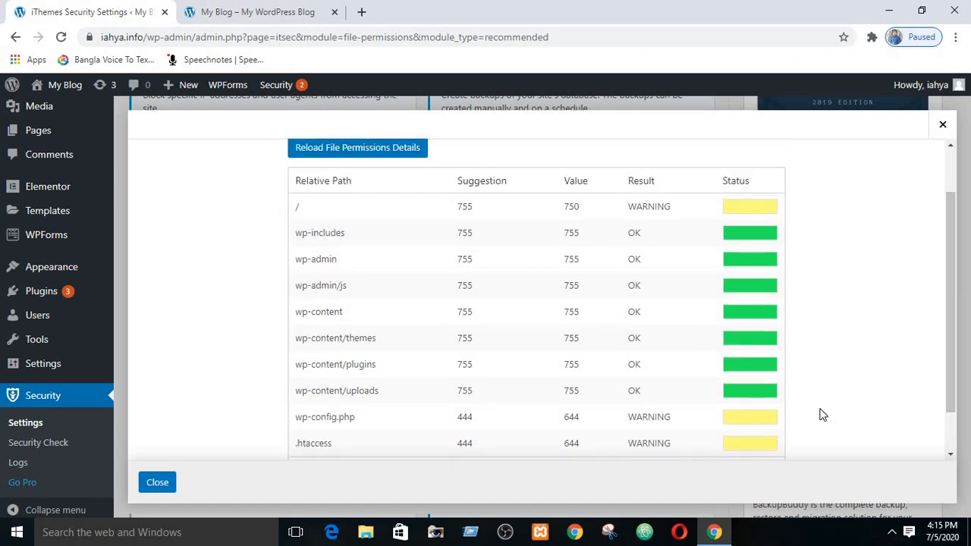
{"action": "left_click_drag", "start_coordinate": [948, 228], "coordinate": [884, 251]}
{"action": "scroll", "coordinate": [766, 229], "scroll_direction": "up", "scroll_amount": 2}
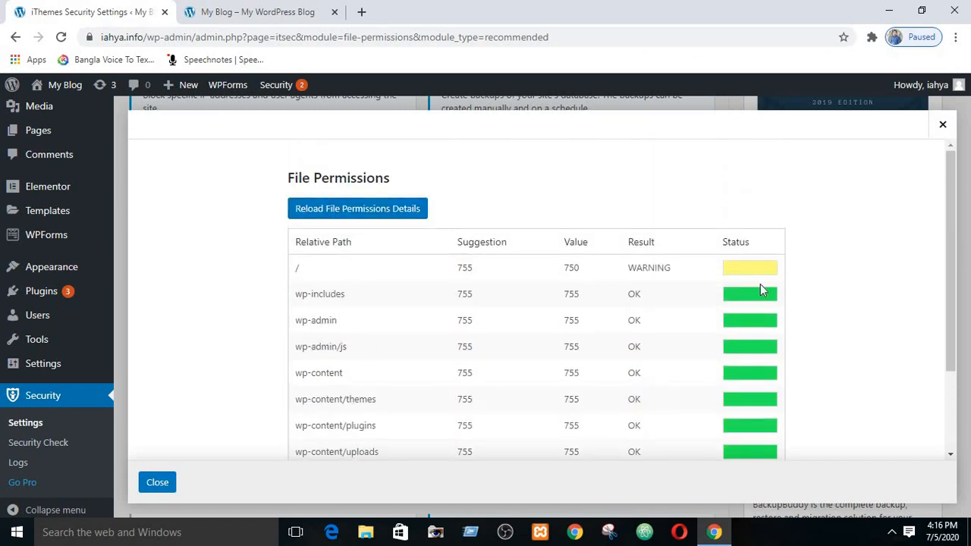
{"action": "left_click_drag", "start_coordinate": [950, 173], "coordinate": [950, 217]}
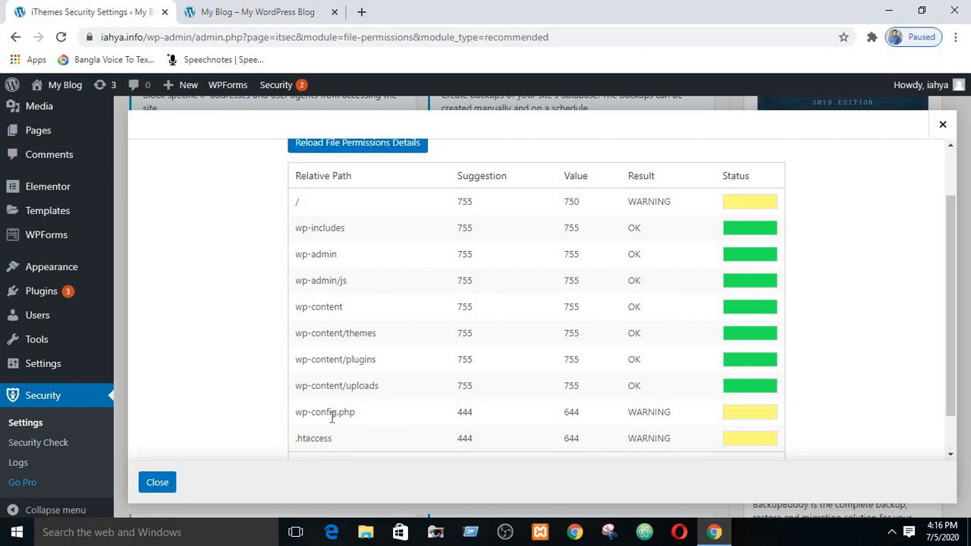
{"action": "left_click_drag", "start_coordinate": [330, 410], "coordinate": [353, 412]}
{"action": "scroll", "coordinate": [747, 381], "scroll_direction": "down", "scroll_amount": 2}
{"action": "scroll", "coordinate": [744, 377], "scroll_direction": "up", "scroll_amount": 3}
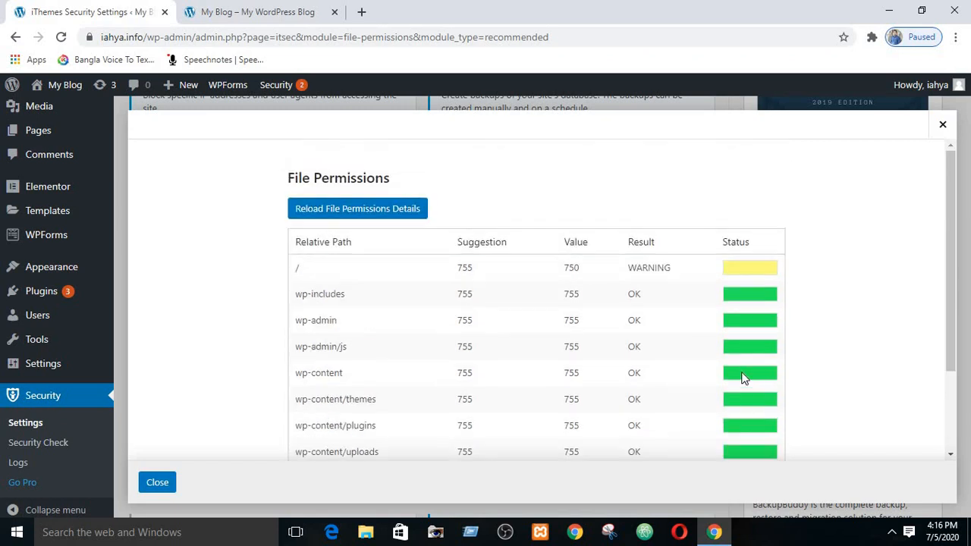
{"action": "scroll", "coordinate": [606, 342], "scroll_direction": "down", "scroll_amount": 3}
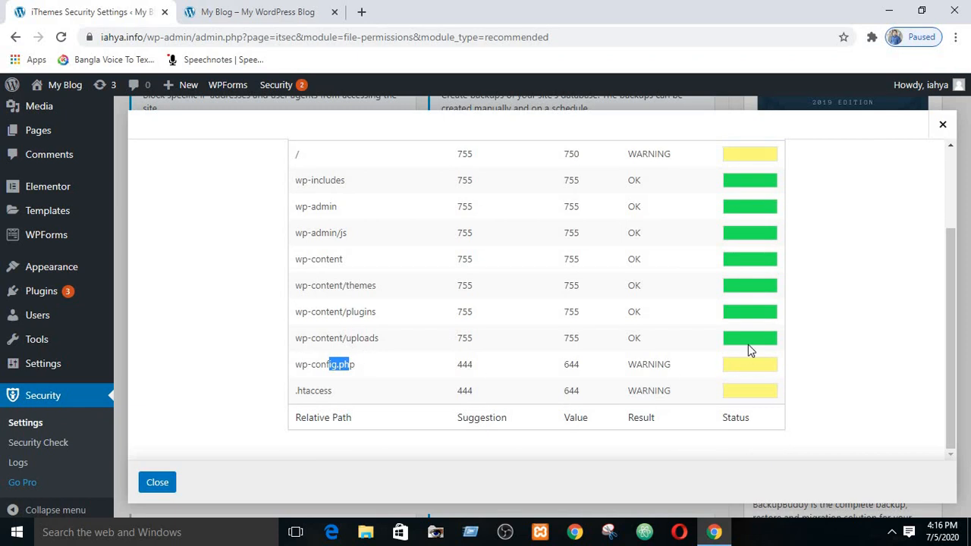
{"action": "left_click", "coordinate": [256, 319]}
{"action": "scroll", "coordinate": [427, 311], "scroll_direction": "up", "scroll_amount": 2}
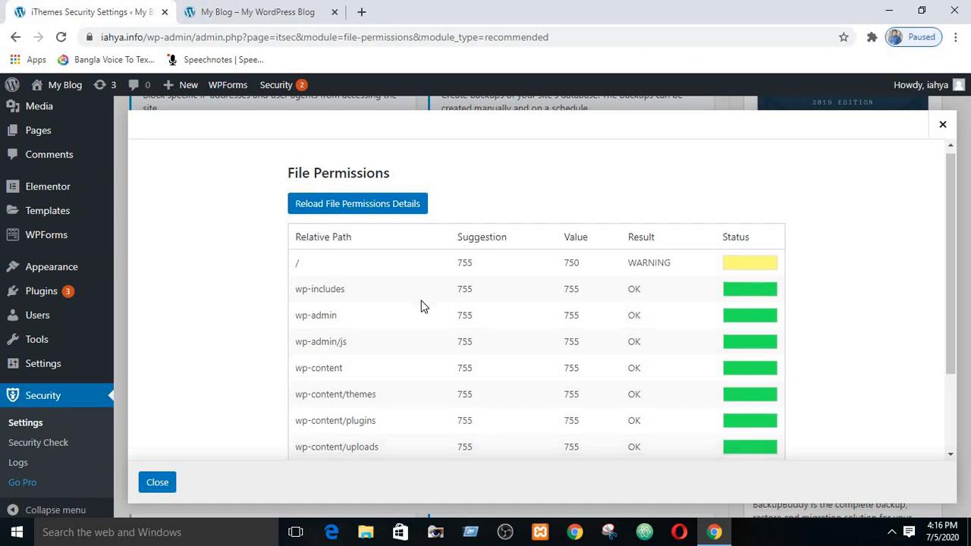
{"action": "scroll", "coordinate": [421, 303], "scroll_direction": "down", "scroll_amount": 3}
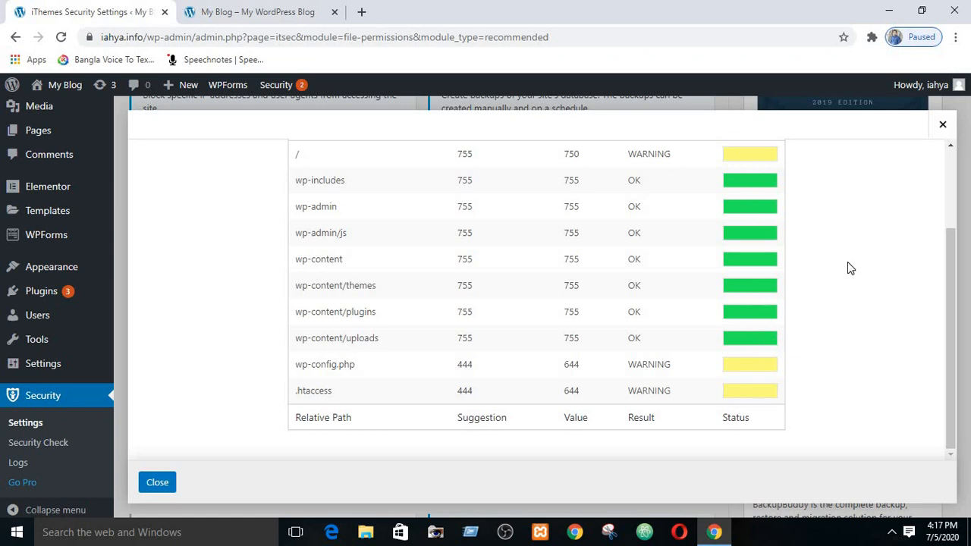
{"action": "left_click", "coordinate": [167, 489]}
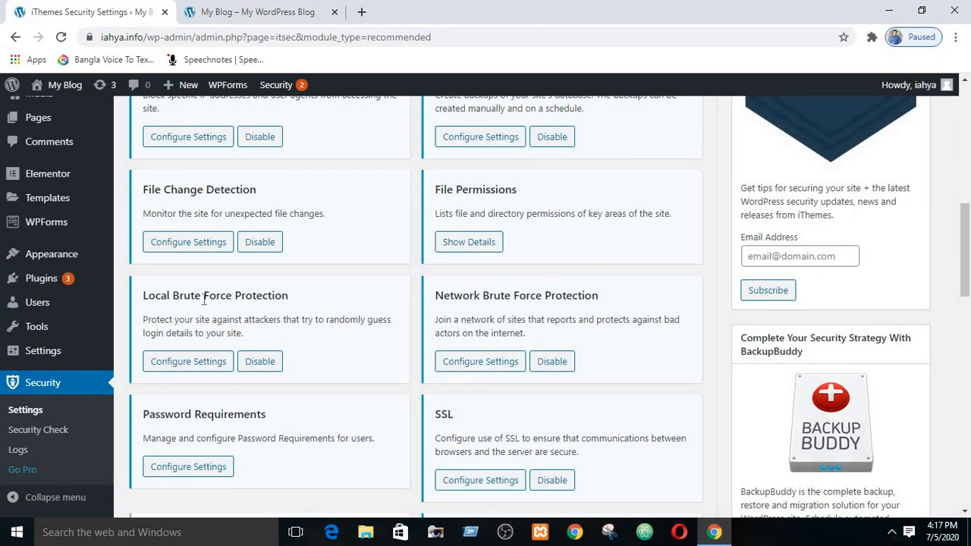
Step: Open Local Brute Force Protection and review its lockout details, login attempt limits per host and user, and bad-login check period
{"action": "left_click", "coordinate": [188, 363]}
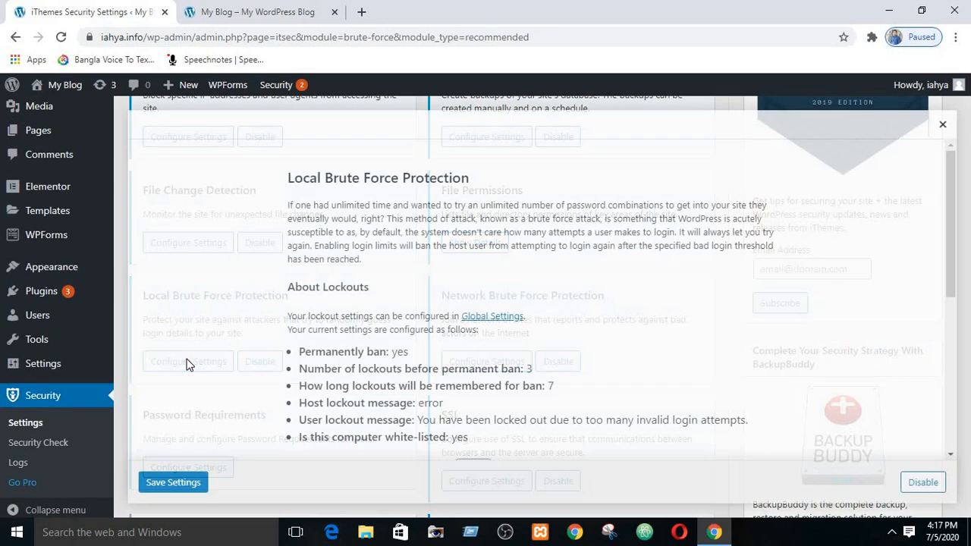
{"action": "scroll", "coordinate": [370, 196], "scroll_direction": "down", "scroll_amount": 3}
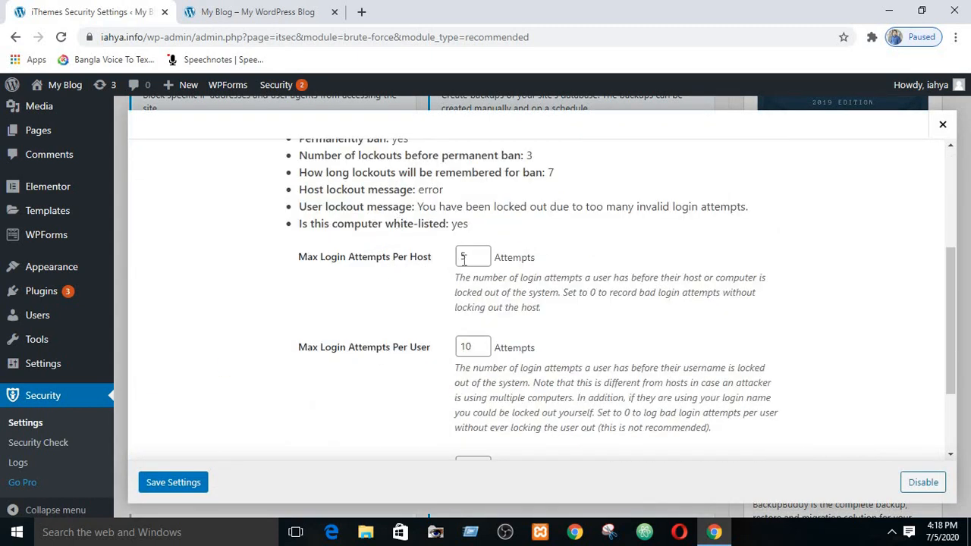
{"action": "mouse_move", "coordinate": [953, 277]}
{"action": "left_mouse_down"}
{"action": "mouse_move", "coordinate": [954, 324]}
{"action": "mouse_move", "coordinate": [967, 232]}
{"action": "mouse_move", "coordinate": [965, 265]}
{"action": "left_mouse_up"}
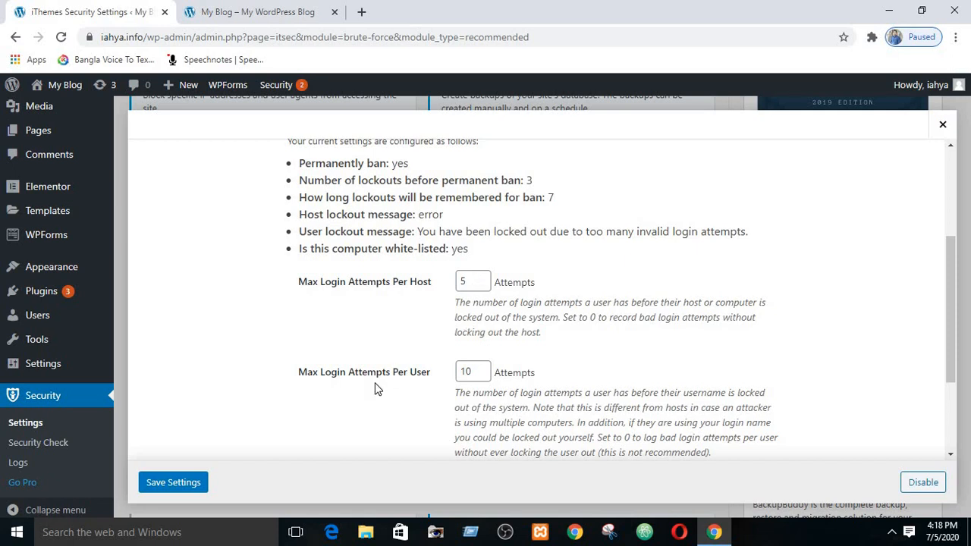
{"action": "double_click", "coordinate": [468, 370]}
{"action": "left_click", "coordinate": [292, 317]}
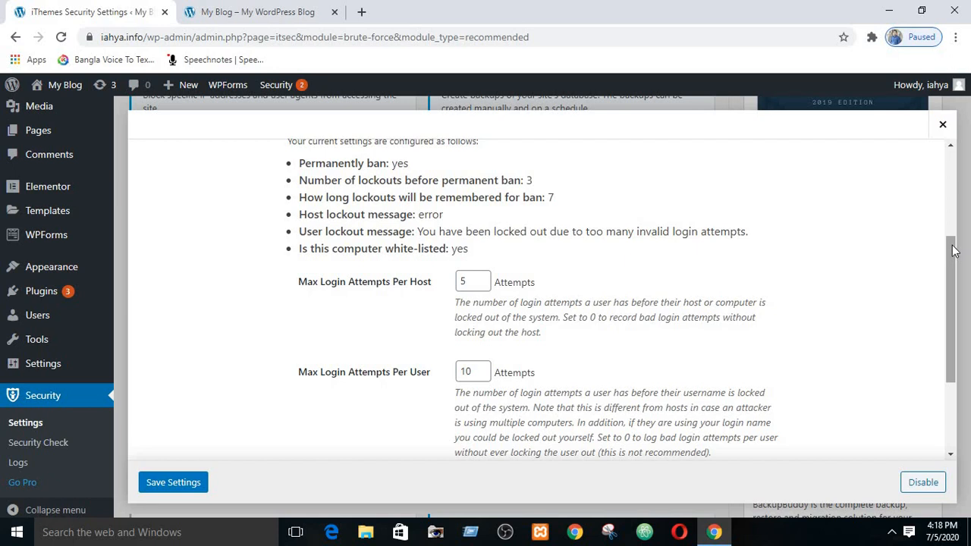
{"action": "left_click_drag", "start_coordinate": [953, 250], "coordinate": [953, 254]}
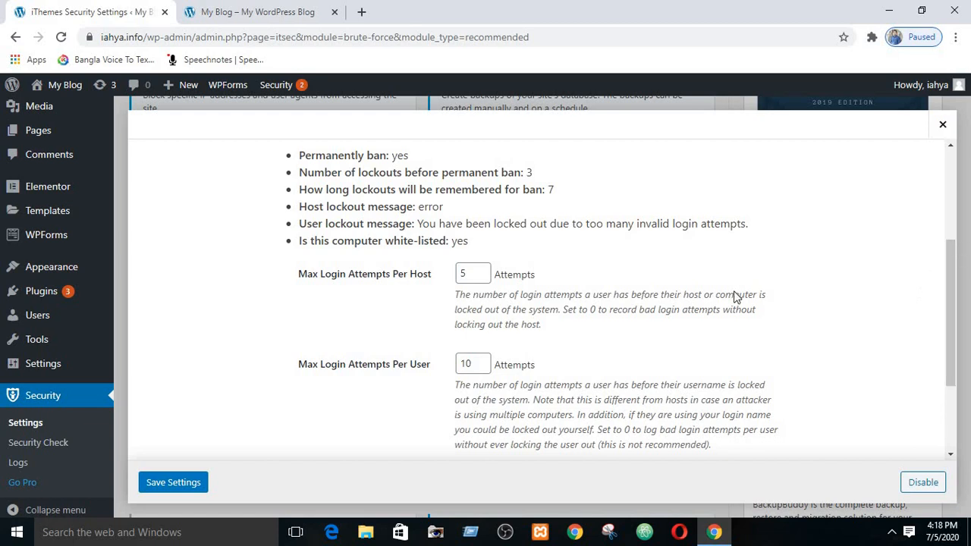
{"action": "scroll", "coordinate": [480, 325], "scroll_direction": "down", "scroll_amount": 2}
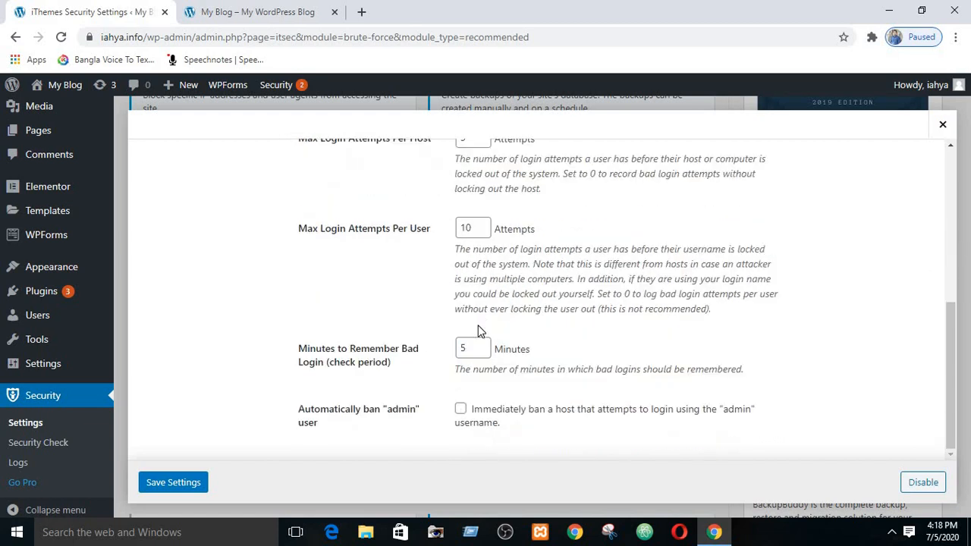
{"action": "scroll", "coordinate": [478, 332], "scroll_direction": "up", "scroll_amount": 3}
{"action": "scroll", "coordinate": [511, 314], "scroll_direction": "down", "scroll_amount": 3}
{"action": "left_click_drag", "start_coordinate": [953, 326], "coordinate": [936, 305]}
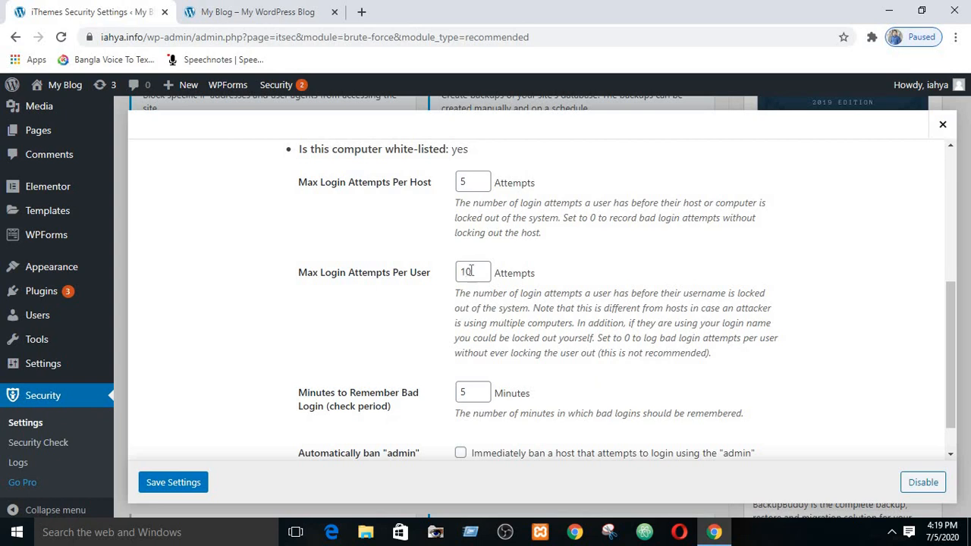
{"action": "left_click_drag", "start_coordinate": [950, 343], "coordinate": [949, 365]}
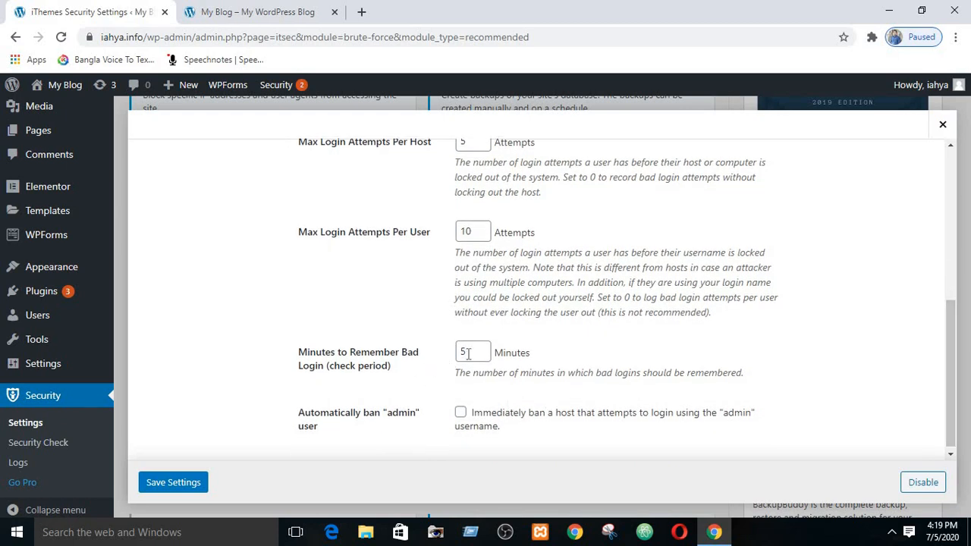
{"action": "scroll", "coordinate": [467, 287], "scroll_direction": "up", "scroll_amount": 3}
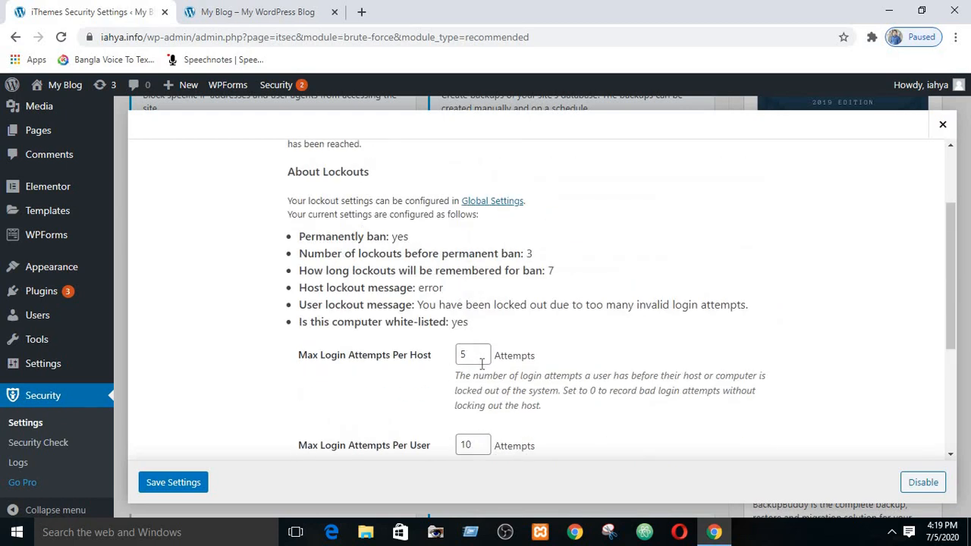
Step: Turn on immediate banning of hosts that attempt to log in as "admin" and save the Local Brute Force Protection settings
{"action": "scroll", "coordinate": [463, 351], "scroll_direction": "down", "scroll_amount": 3}
{"action": "scroll", "coordinate": [444, 391], "scroll_direction": "down", "scroll_amount": 1}
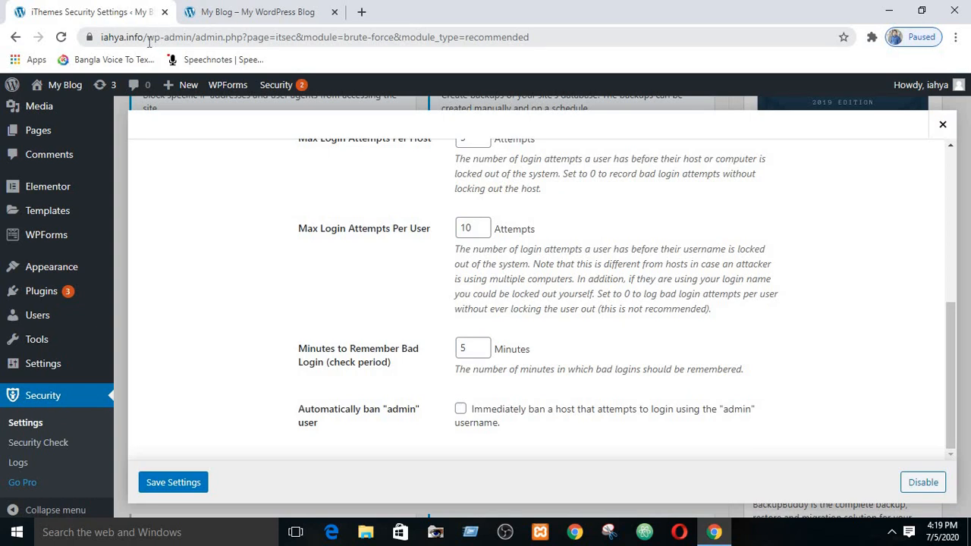
{"action": "left_click", "coordinate": [461, 411]}
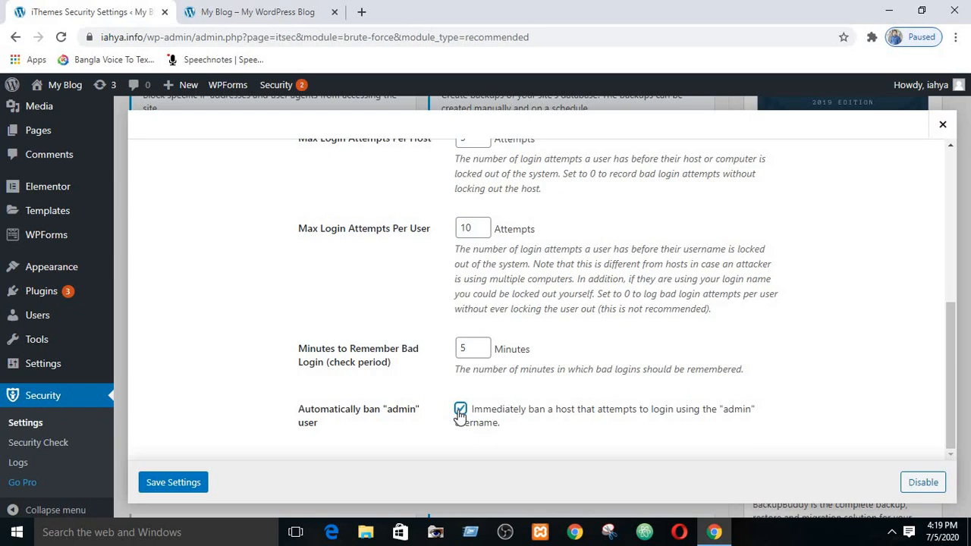
{"action": "left_click", "coordinate": [172, 483]}
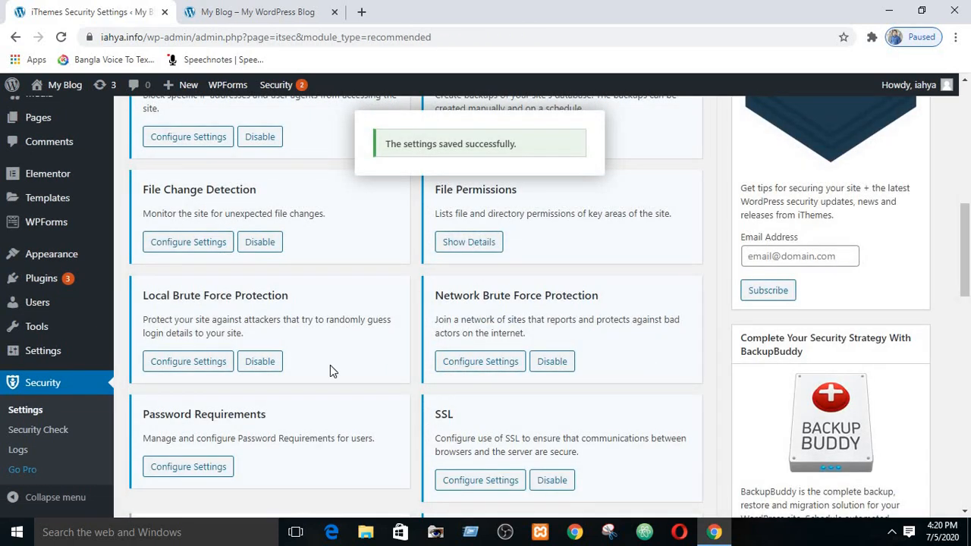
Step: Review the Network Brute Force Protection settings, including Ban Reported IPs, and save them
{"action": "left_click", "coordinate": [496, 373]}
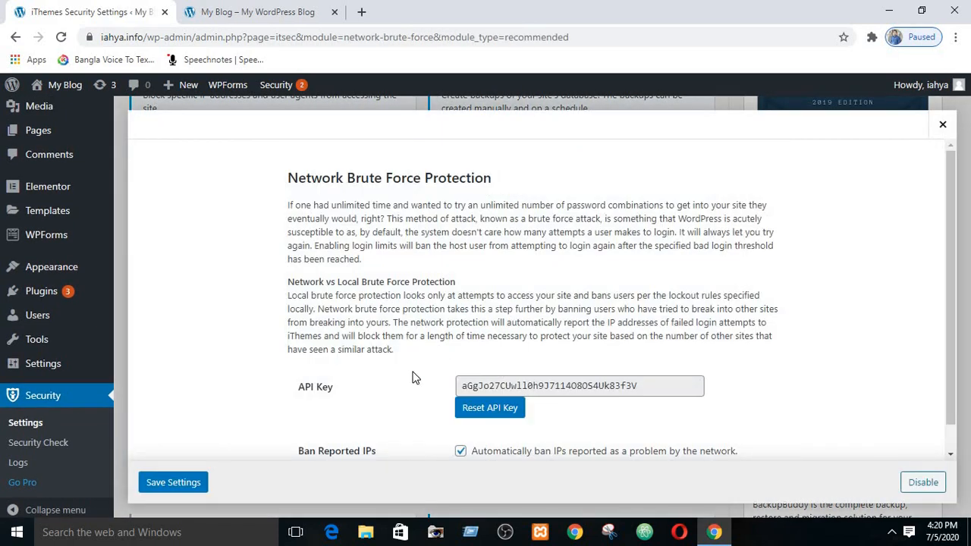
{"action": "scroll", "coordinate": [535, 377], "scroll_direction": "down", "scroll_amount": 1}
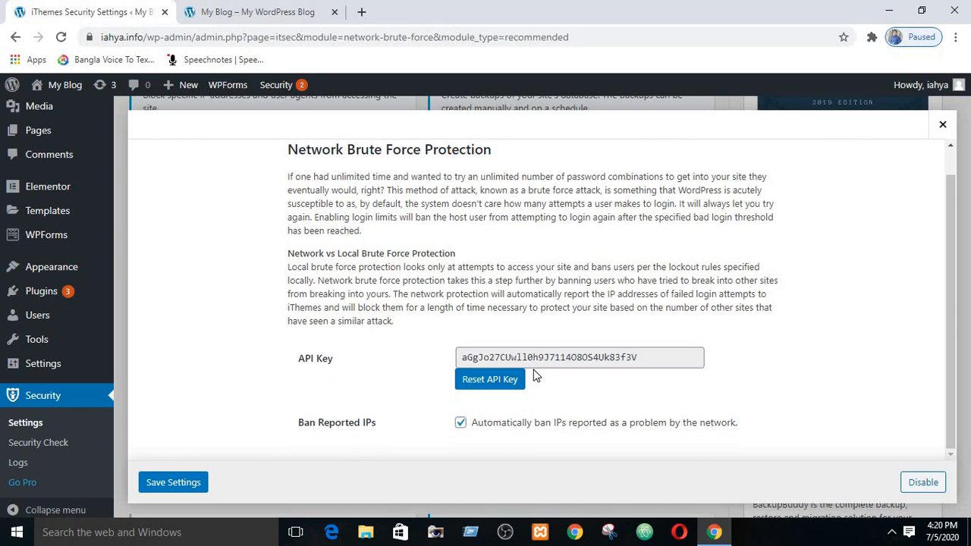
{"action": "left_click", "coordinate": [176, 480]}
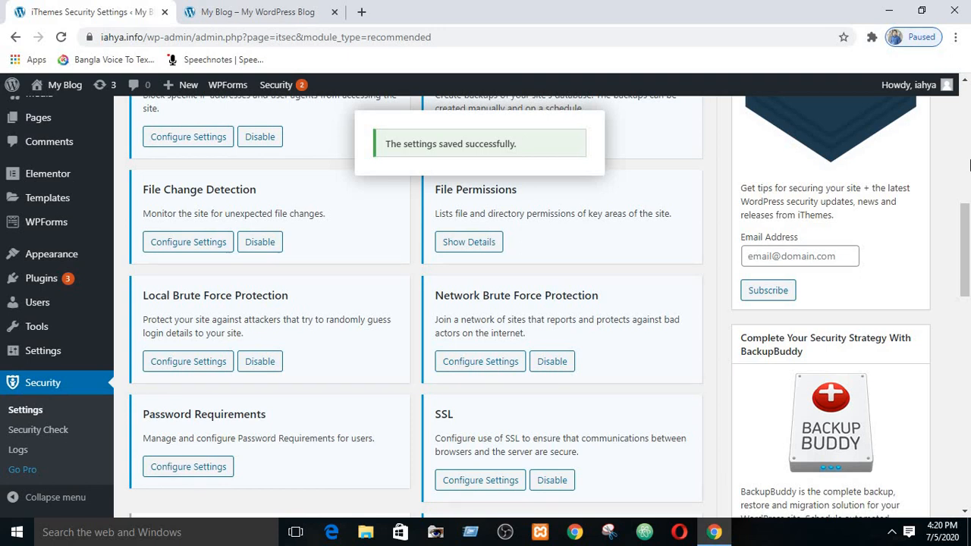
Step: Check the Strong Passwords option in Password Requirements and the HTTPS redirect option in SSL, closing both without saving
{"action": "scroll", "coordinate": [411, 379], "scroll_direction": "down", "scroll_amount": 1}
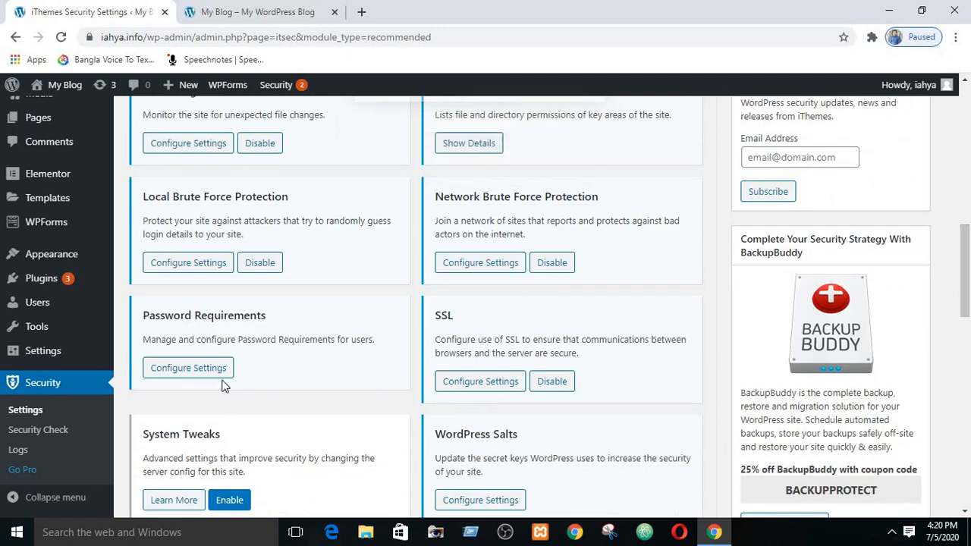
{"action": "left_click", "coordinate": [220, 376]}
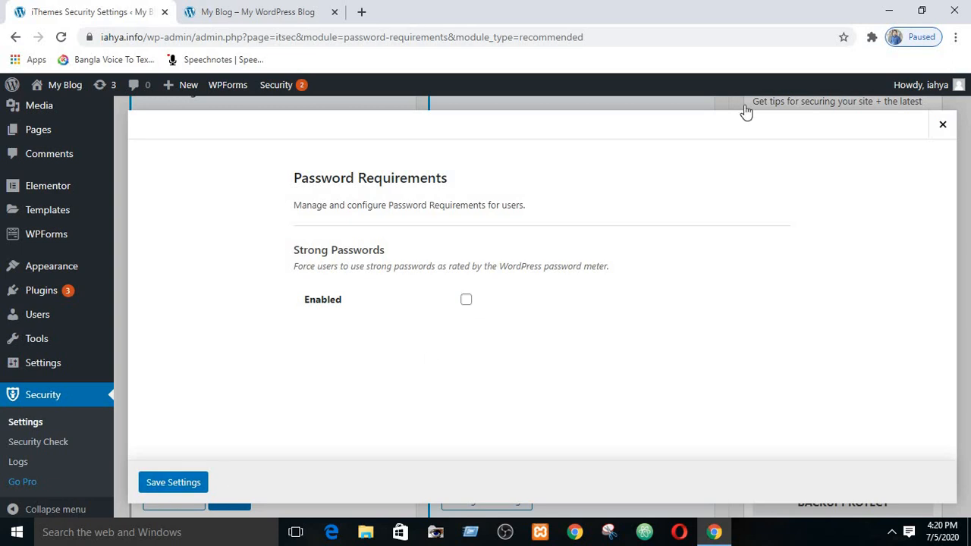
{"action": "left_click", "coordinate": [941, 126]}
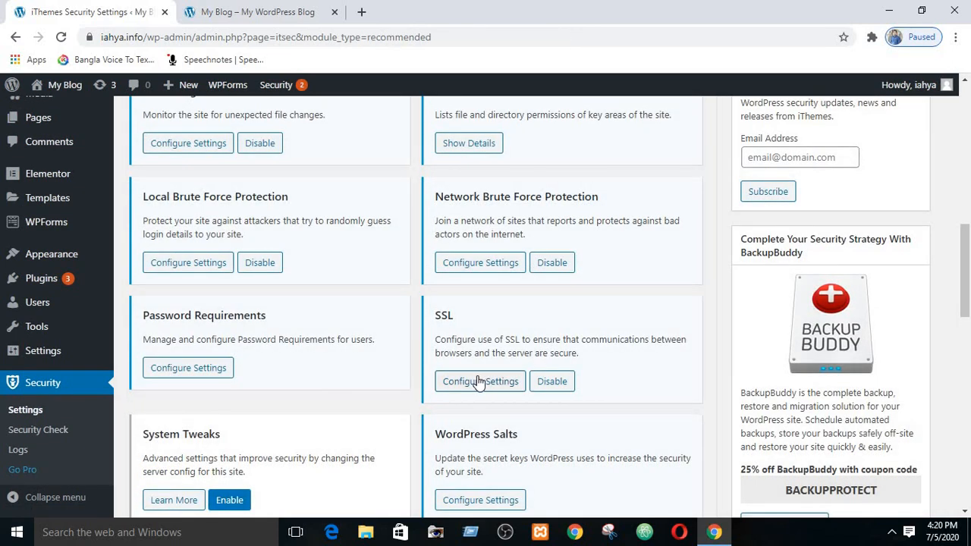
{"action": "left_click", "coordinate": [482, 383]}
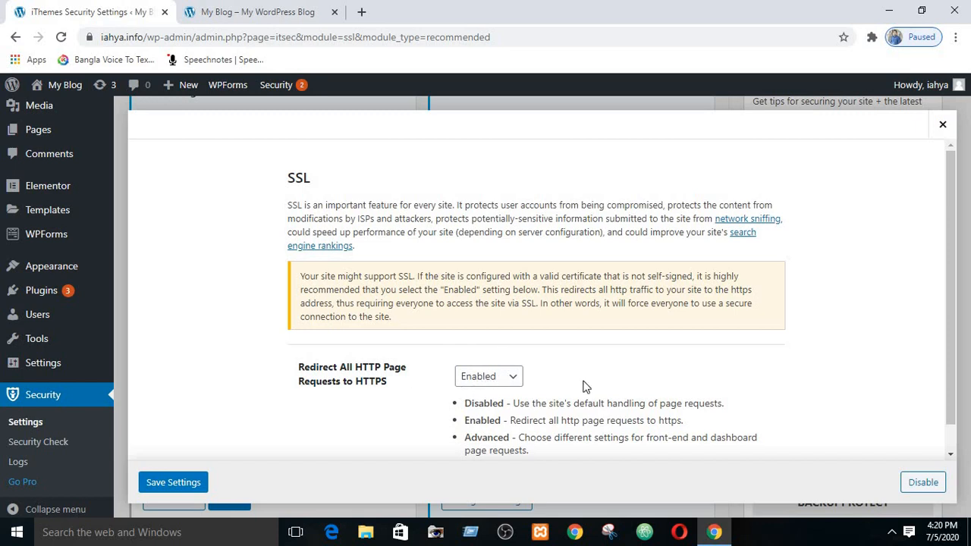
{"action": "scroll", "coordinate": [572, 380], "scroll_direction": "down", "scroll_amount": 1}
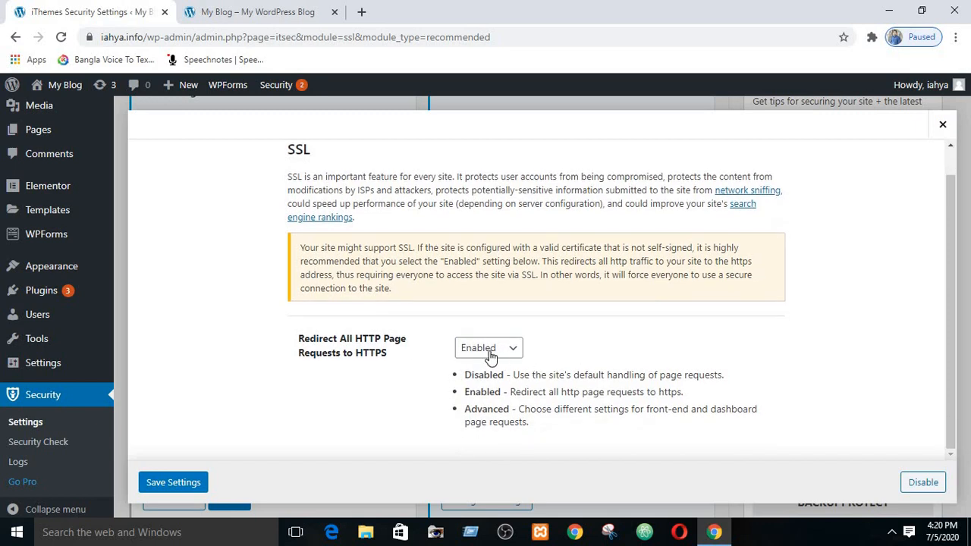
{"action": "left_click", "coordinate": [941, 124]}
Step: Enable the System Tweaks module
{"action": "scroll", "coordinate": [315, 294], "scroll_direction": "down", "scroll_amount": 3}
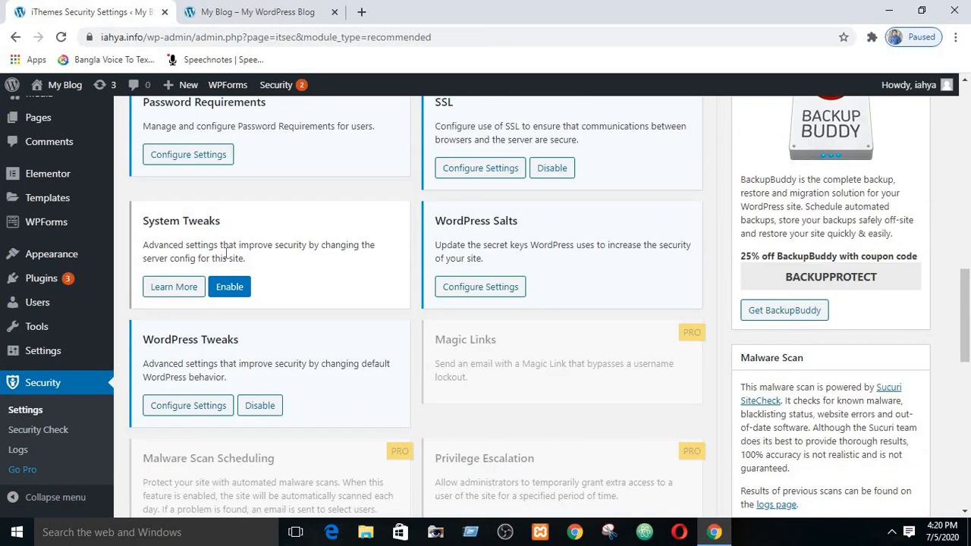
{"action": "left_click", "coordinate": [231, 286]}
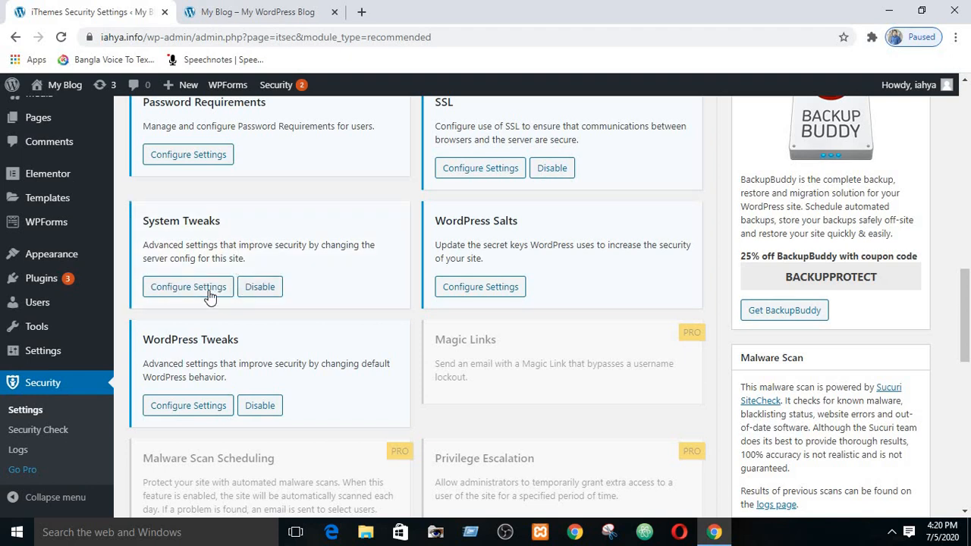
Step: Turn on Protect System Files and Disable Directory Browsing in System Tweaks and save the settings
{"action": "left_click", "coordinate": [188, 287]}
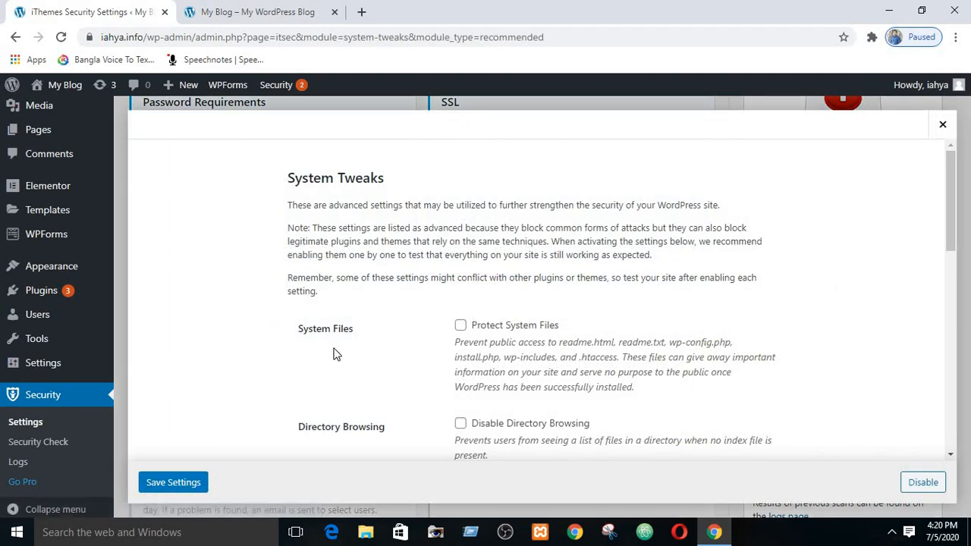
{"action": "left_click", "coordinate": [461, 327]}
{"action": "left_click_drag", "start_coordinate": [948, 210], "coordinate": [953, 215]}
{"action": "scroll", "coordinate": [520, 293], "scroll_direction": "down", "scroll_amount": 1}
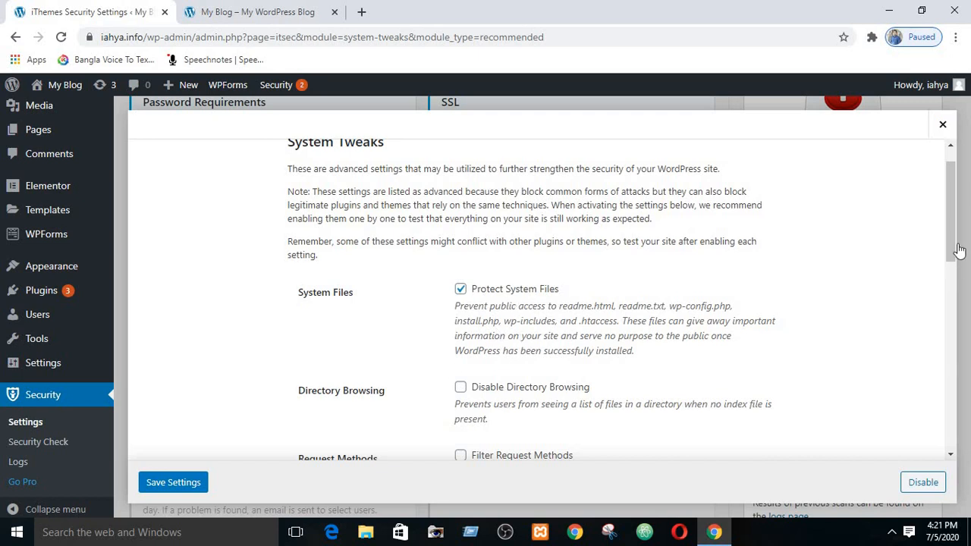
{"action": "left_click_drag", "start_coordinate": [954, 235], "coordinate": [954, 274]}
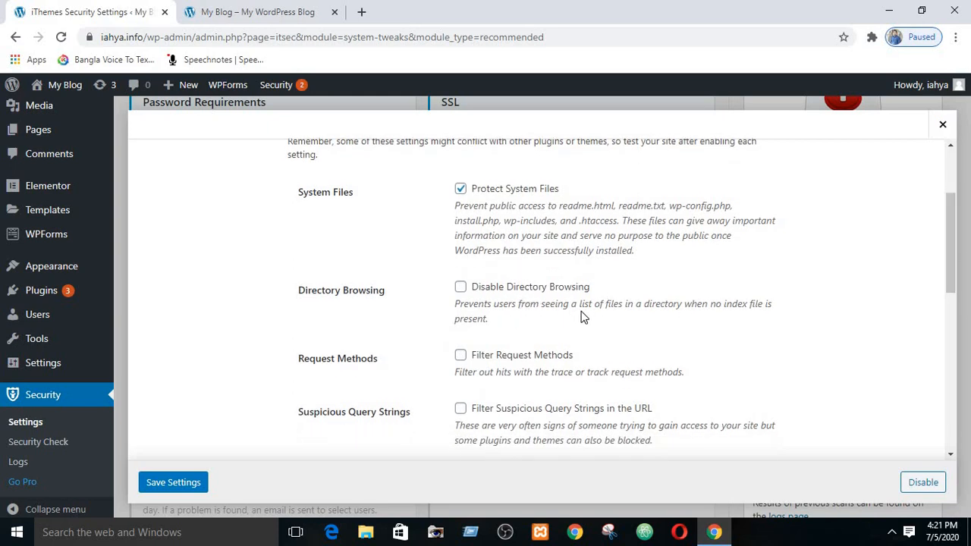
{"action": "left_click", "coordinate": [461, 291]}
{"action": "scroll", "coordinate": [448, 281], "scroll_direction": "down", "scroll_amount": 3}
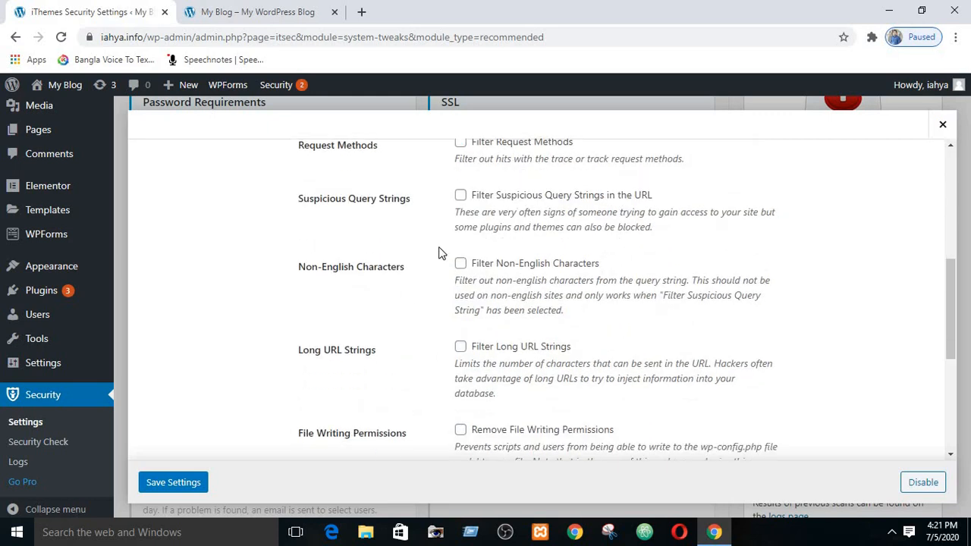
{"action": "scroll", "coordinate": [439, 255], "scroll_direction": "down", "scroll_amount": 3}
{"action": "scroll", "coordinate": [439, 255], "scroll_direction": "down", "scroll_amount": 2}
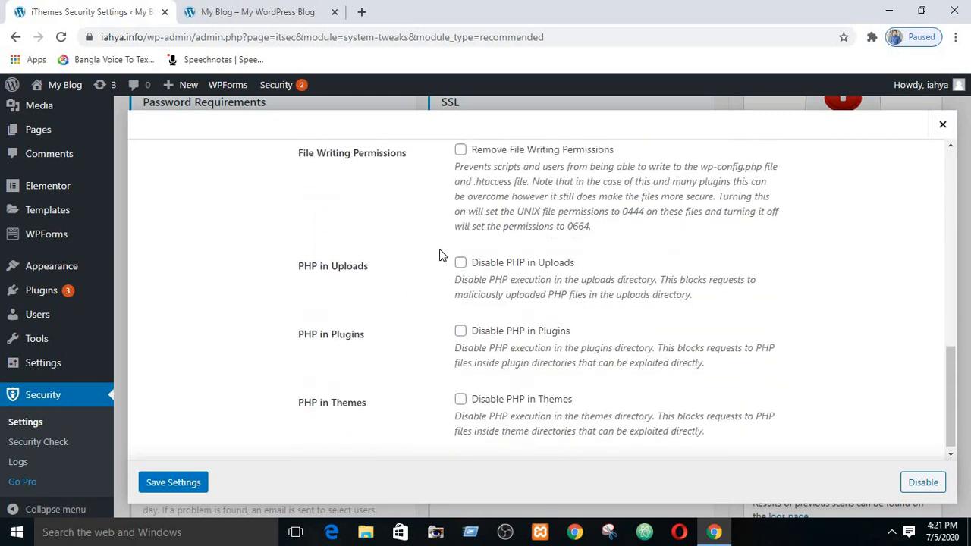
{"action": "left_click", "coordinate": [173, 482]}
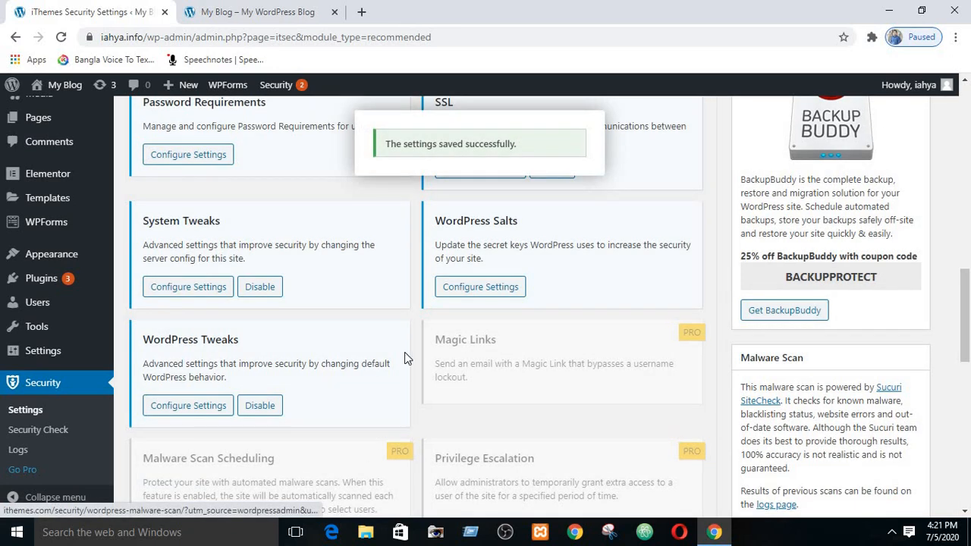
Step: Mark Change WordPress Salts in the WordPress Salts module and save the settings
{"action": "left_click", "coordinate": [462, 291]}
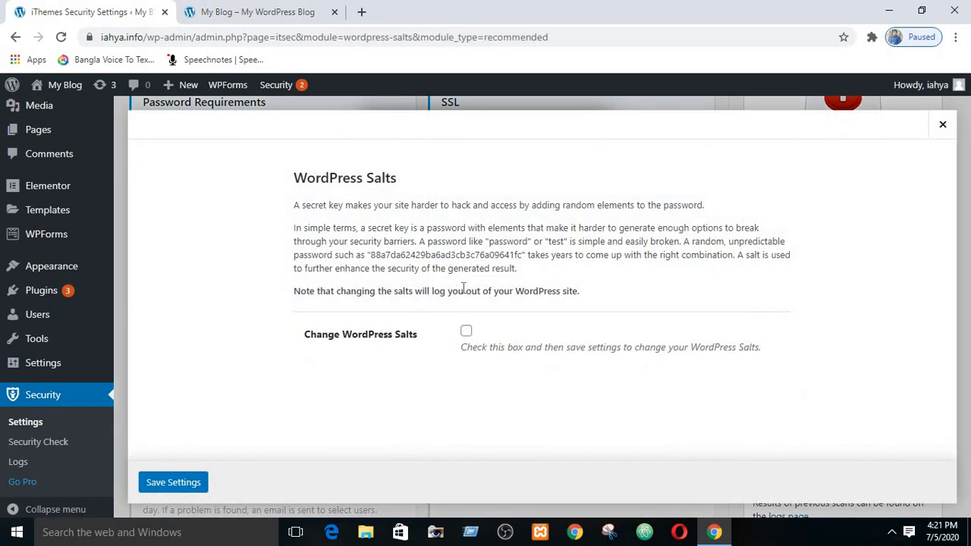
{"action": "left_click", "coordinate": [464, 330]}
{"action": "left_click", "coordinate": [175, 487]}
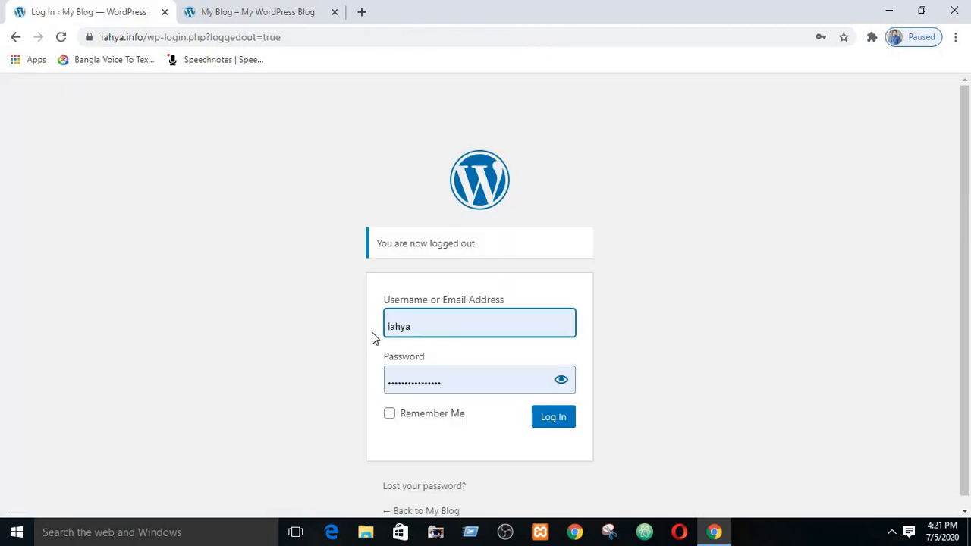
Step: Log back in with the saved credentials, accept the suggested strong new password and update it in the browser's saved passwords
{"action": "left_click", "coordinate": [550, 419]}
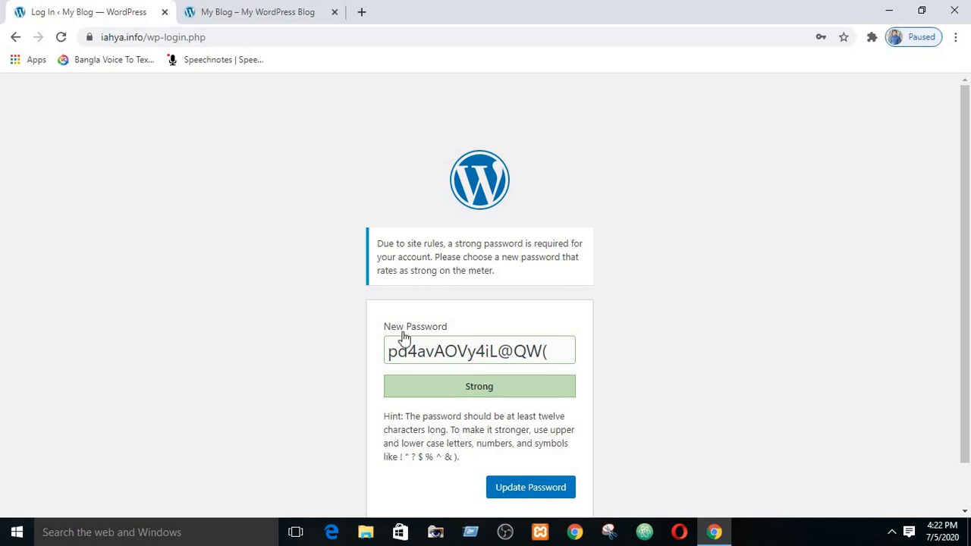
{"action": "triple_click", "coordinate": [423, 351]}
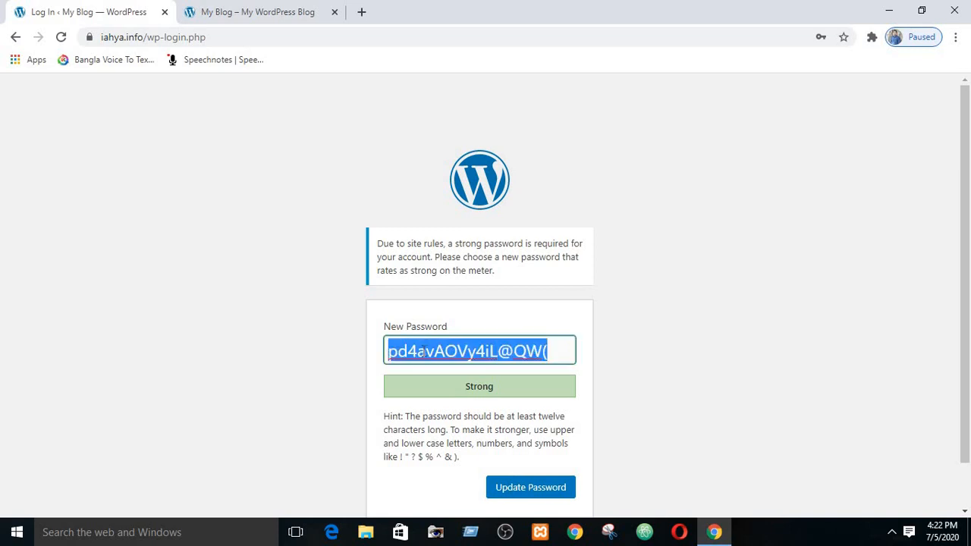
{"action": "left_click", "coordinate": [404, 355]}
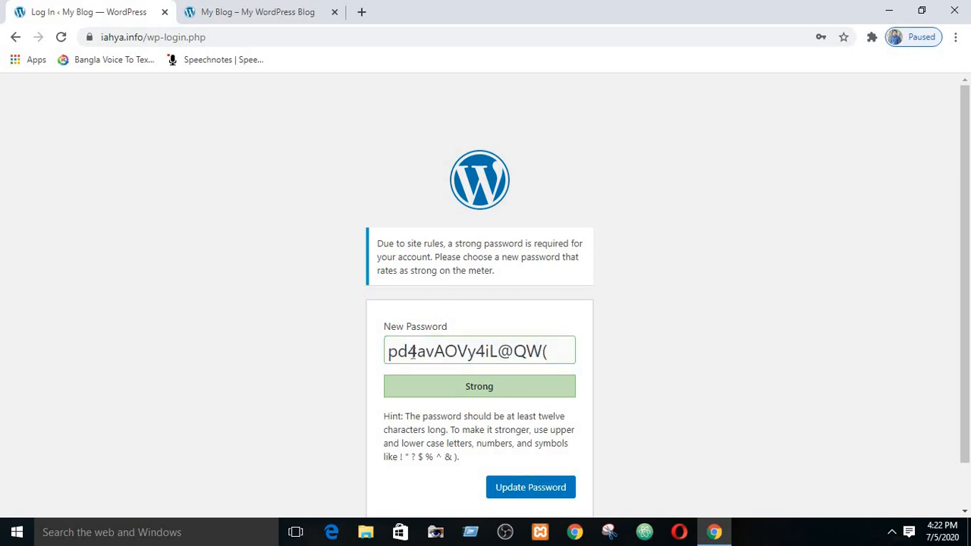
{"action": "double_click", "coordinate": [411, 351]}
{"action": "left_click", "coordinate": [459, 349]}
{"action": "triple_click", "coordinate": [512, 339]}
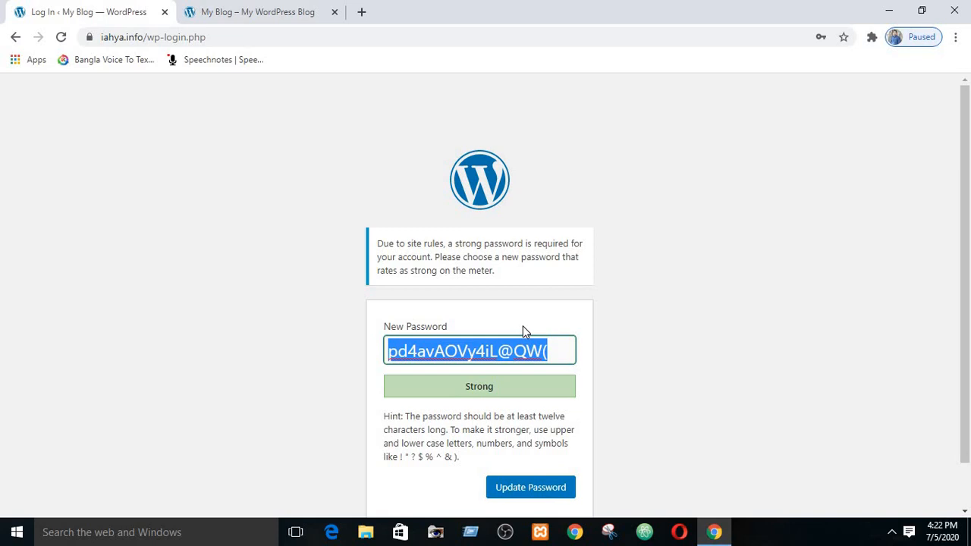
{"action": "left_click", "coordinate": [517, 496]}
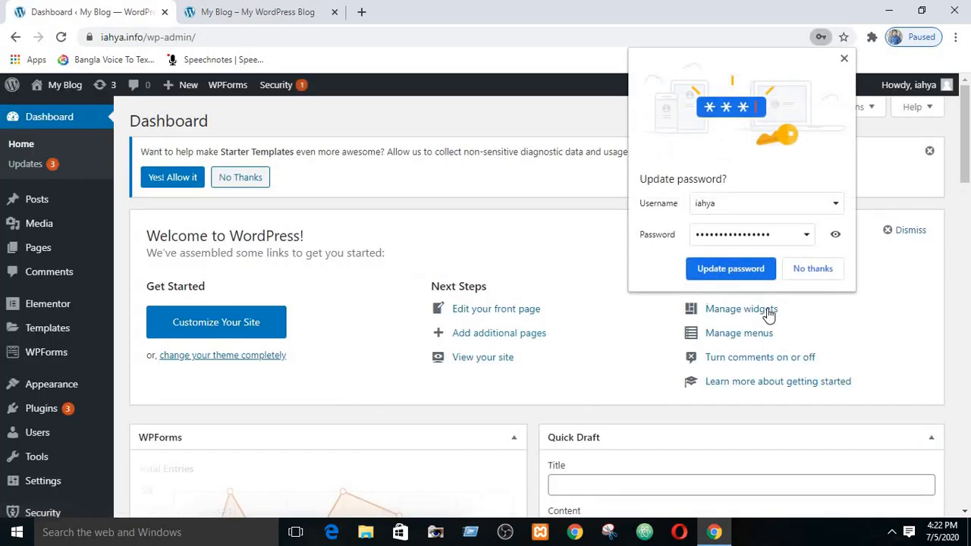
{"action": "left_click", "coordinate": [734, 269]}
Step: Open the iThemes Security settings page from the WordPress dashboard
{"action": "scroll", "coordinate": [197, 439], "scroll_direction": "down", "scroll_amount": 3}
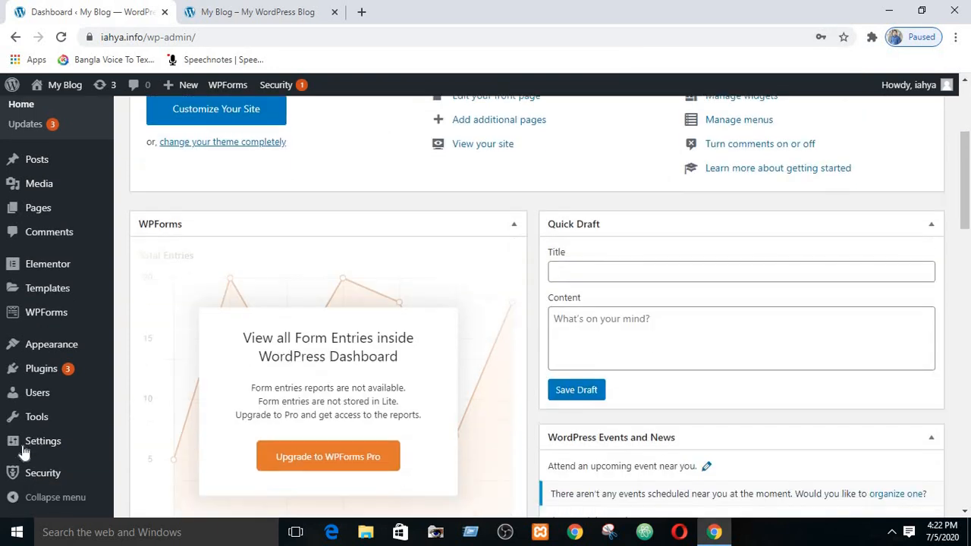
{"action": "mouse_move", "coordinate": [38, 474]}
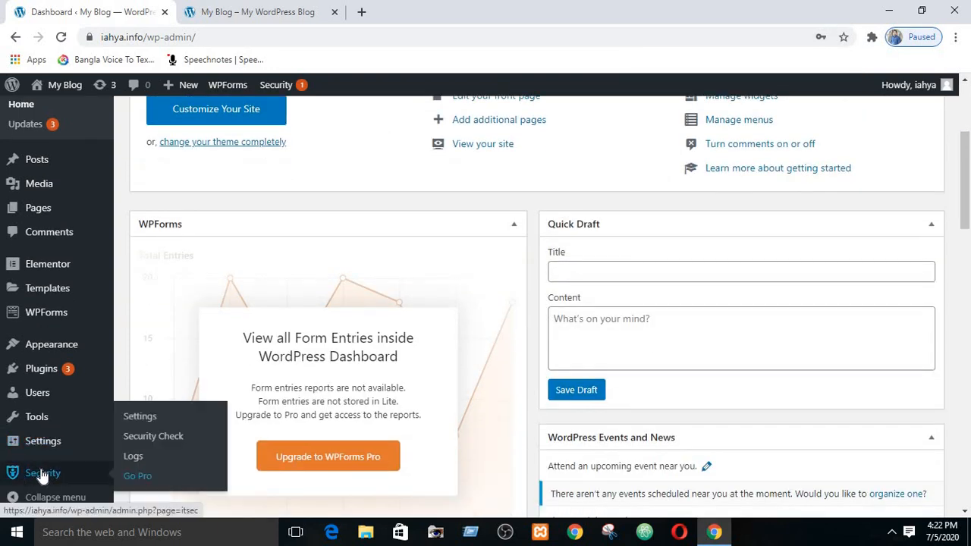
{"action": "left_click", "coordinate": [150, 421]}
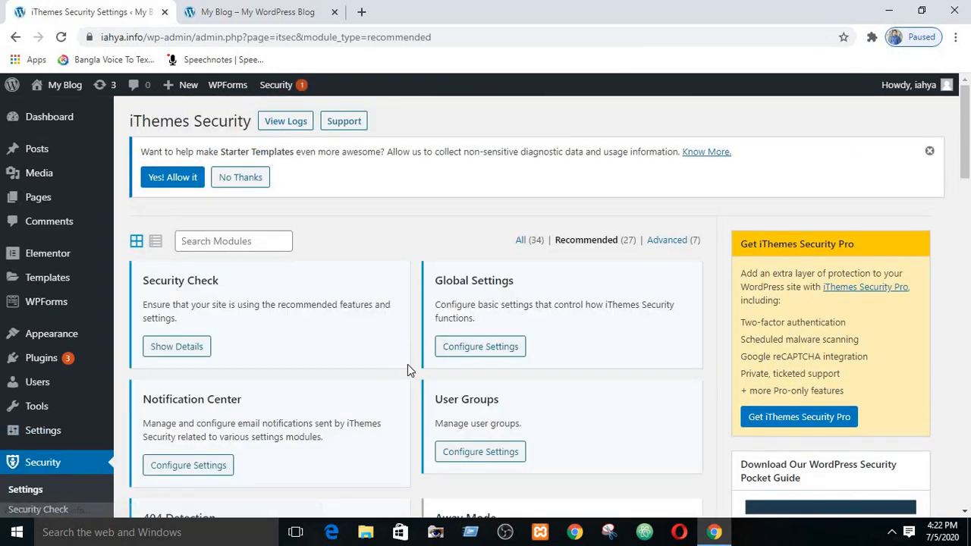
Step: Review the WordPress Tweaks options, including header removal and multiple XML-RPC authentication attempts, and close them without saving
{"action": "scroll", "coordinate": [409, 362], "scroll_direction": "down", "scroll_amount": 5}
{"action": "scroll", "coordinate": [427, 354], "scroll_direction": "up", "scroll_amount": 5}
{"action": "scroll", "coordinate": [428, 353], "scroll_direction": "down", "scroll_amount": 5}
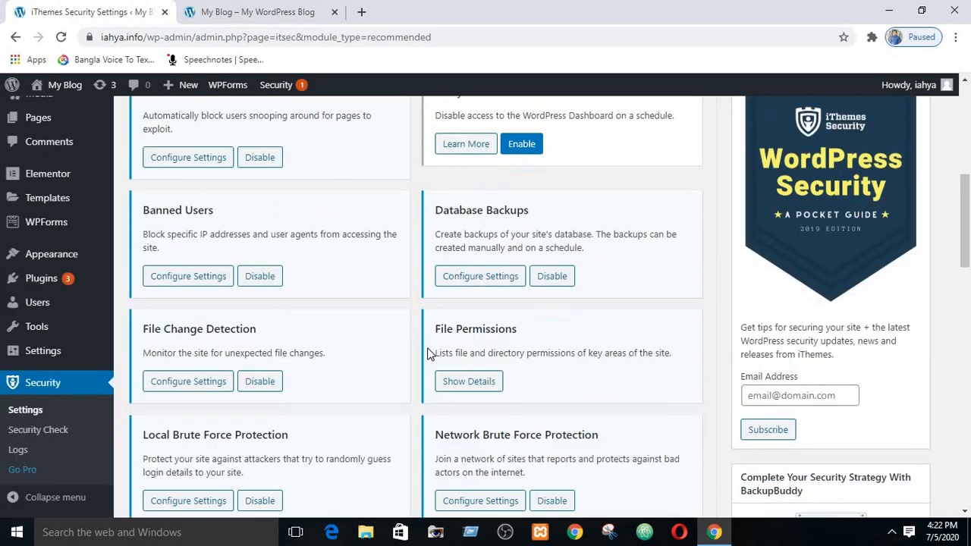
{"action": "scroll", "coordinate": [429, 354], "scroll_direction": "down", "scroll_amount": 3}
{"action": "scroll", "coordinate": [468, 367], "scroll_direction": "down", "scroll_amount": 3}
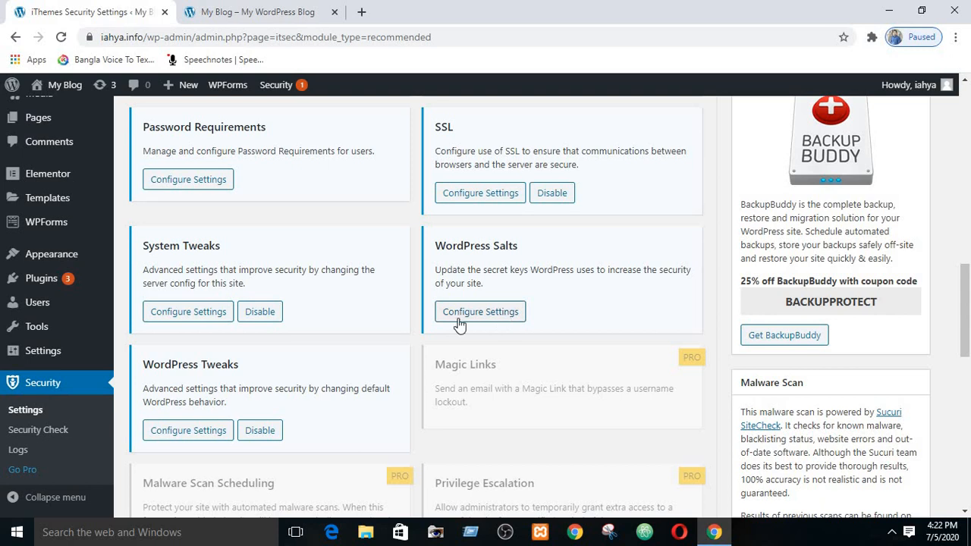
{"action": "left_click", "coordinate": [188, 431]}
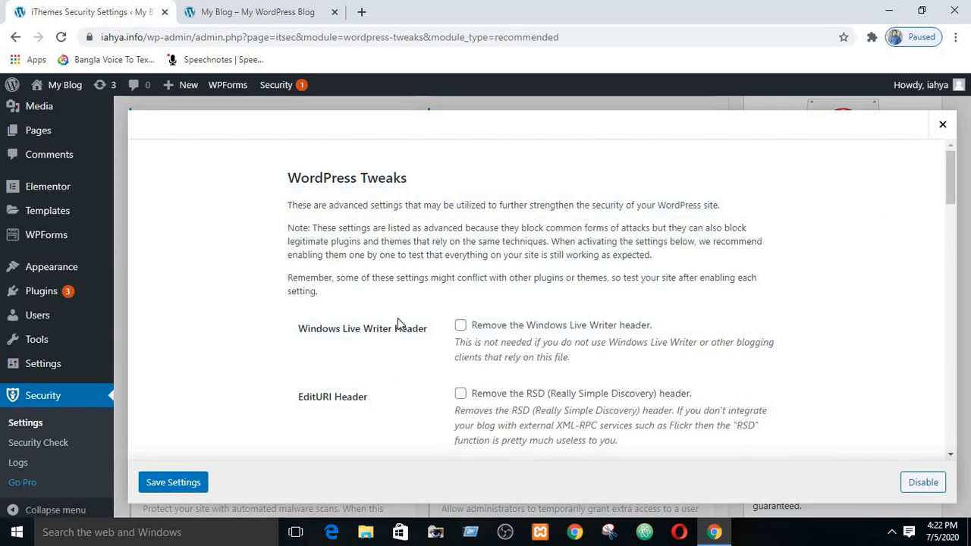
{"action": "scroll", "coordinate": [485, 324], "scroll_direction": "down", "scroll_amount": 1}
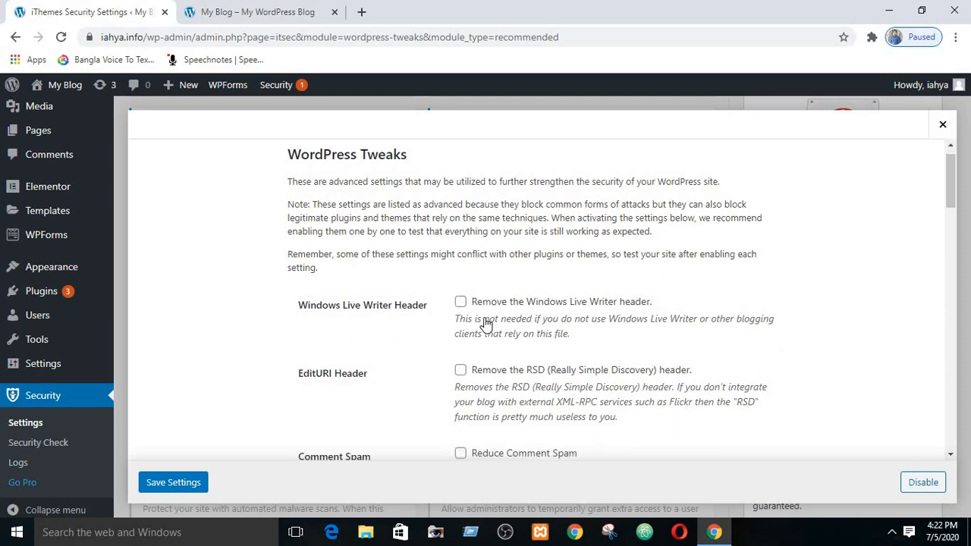
{"action": "scroll", "coordinate": [485, 324], "scroll_direction": "down", "scroll_amount": 10}
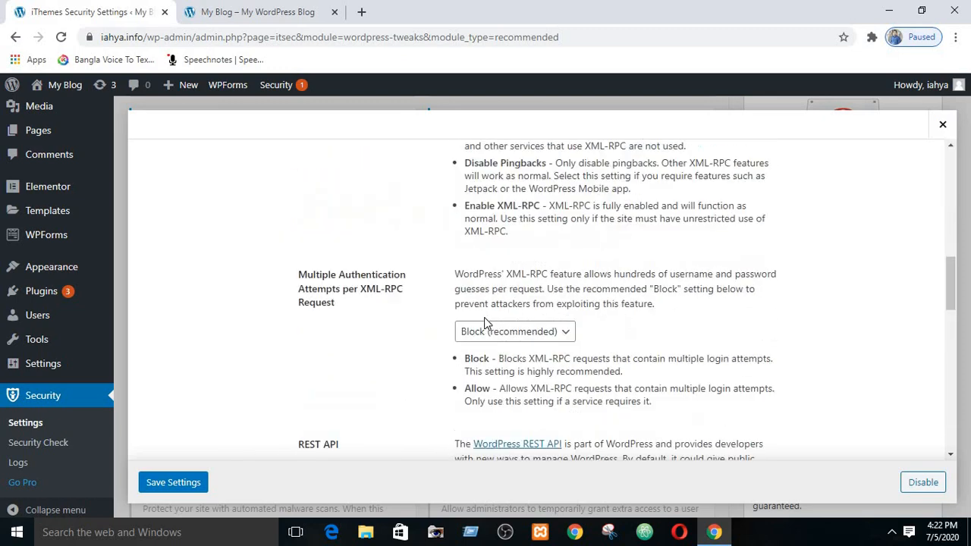
{"action": "scroll", "coordinate": [486, 323], "scroll_direction": "down", "scroll_amount": 5}
{"action": "left_click", "coordinate": [940, 124]}
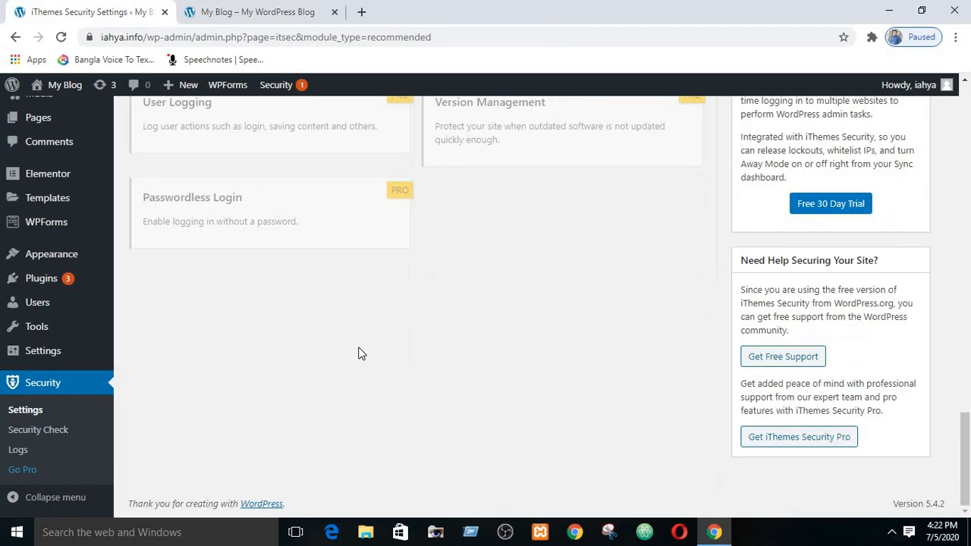
Step: Switch the module list from Recommended to Advanced and look through the advanced modules
{"action": "scroll", "coordinate": [361, 354], "scroll_direction": "up", "scroll_amount": 20}
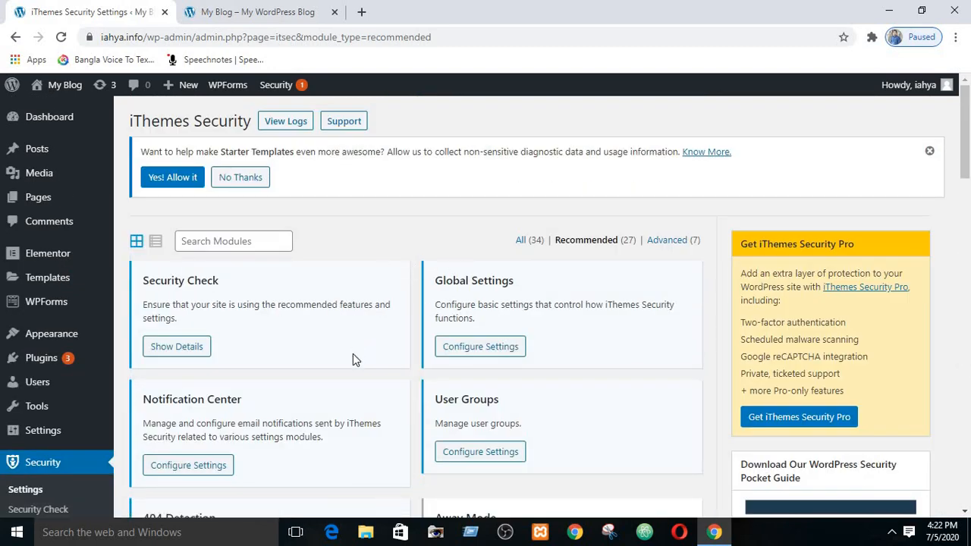
{"action": "scroll", "coordinate": [353, 354], "scroll_direction": "down", "scroll_amount": 12}
{"action": "scroll", "coordinate": [352, 354], "scroll_direction": "up", "scroll_amount": 12}
{"action": "left_click", "coordinate": [672, 244]}
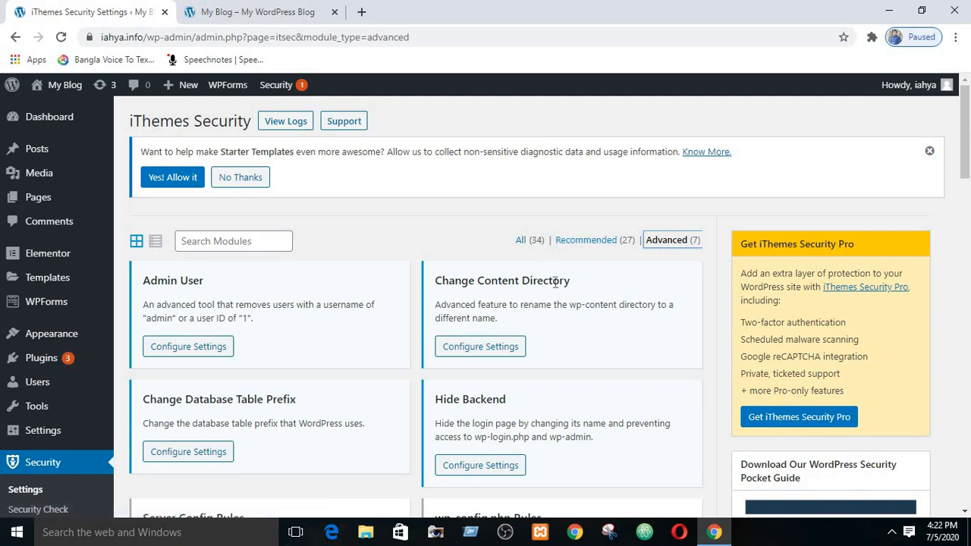
{"action": "scroll", "coordinate": [555, 282], "scroll_direction": "down", "scroll_amount": 3}
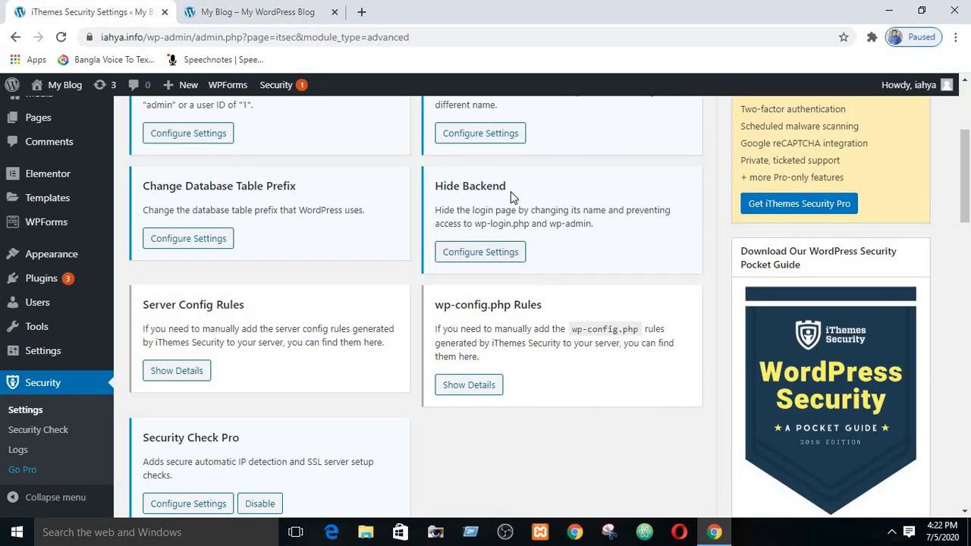
{"action": "scroll", "coordinate": [508, 222], "scroll_direction": "up", "scroll_amount": 3}
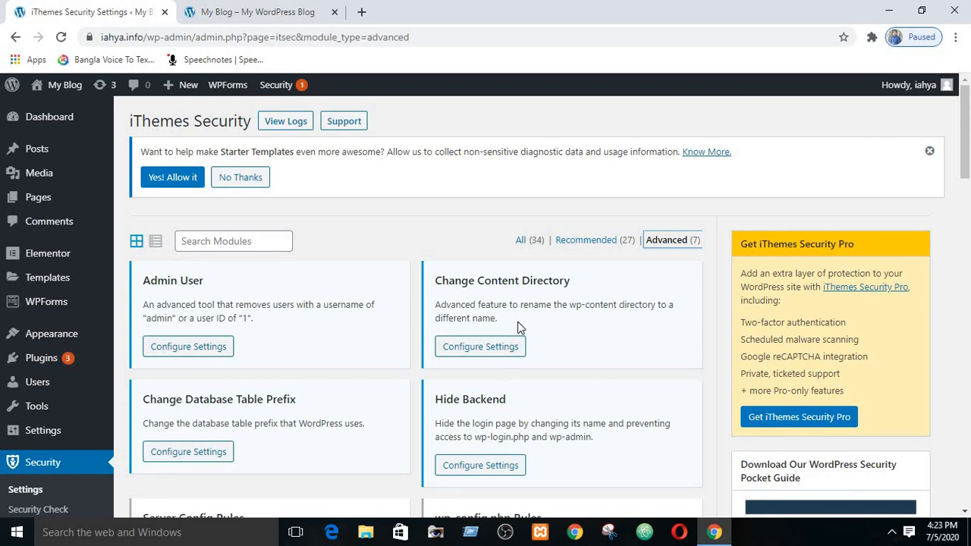
{"action": "scroll", "coordinate": [518, 321], "scroll_direction": "down", "scroll_amount": 3}
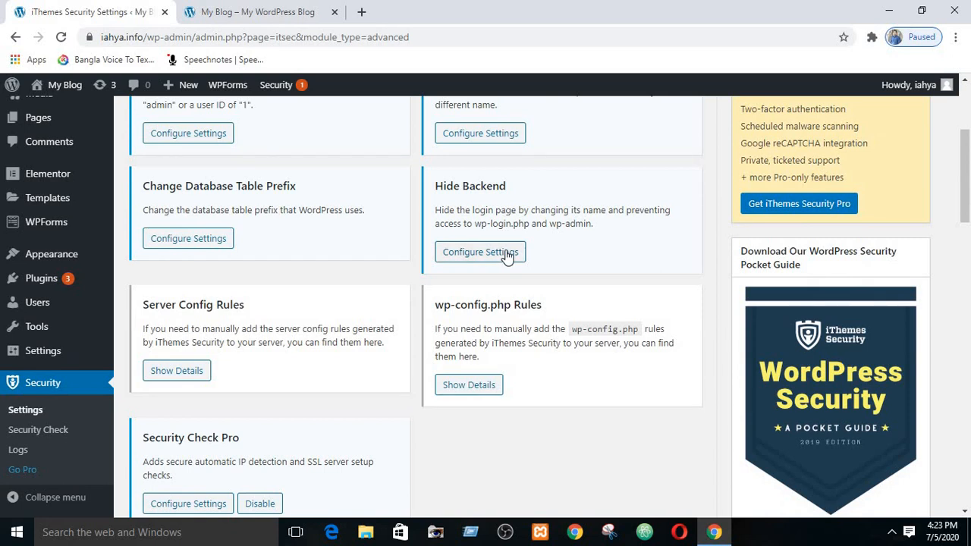
Step: Open the Hide Backend settings and enable the hide backend feature
{"action": "left_click", "coordinate": [506, 257]}
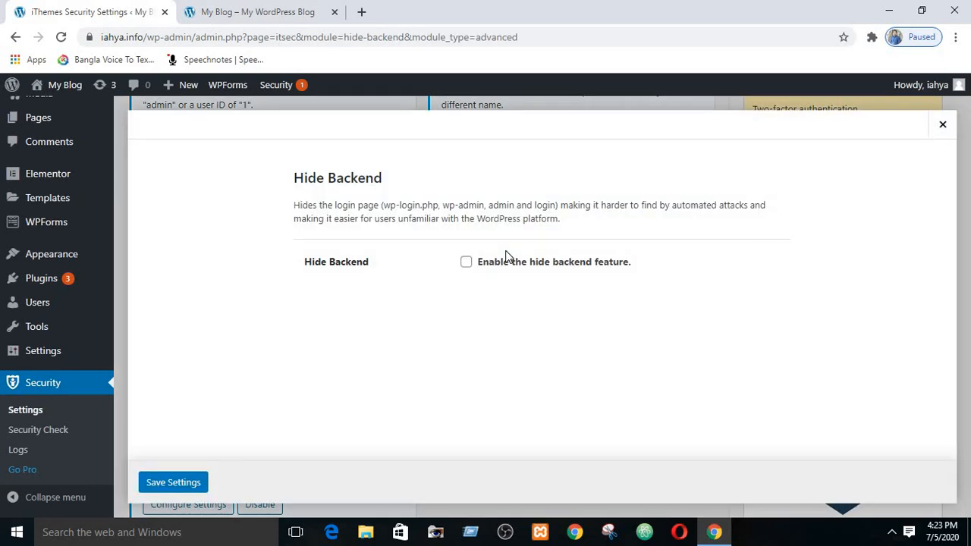
{"action": "left_click", "coordinate": [465, 266]}
{"action": "scroll", "coordinate": [478, 243], "scroll_direction": "down", "scroll_amount": 2}
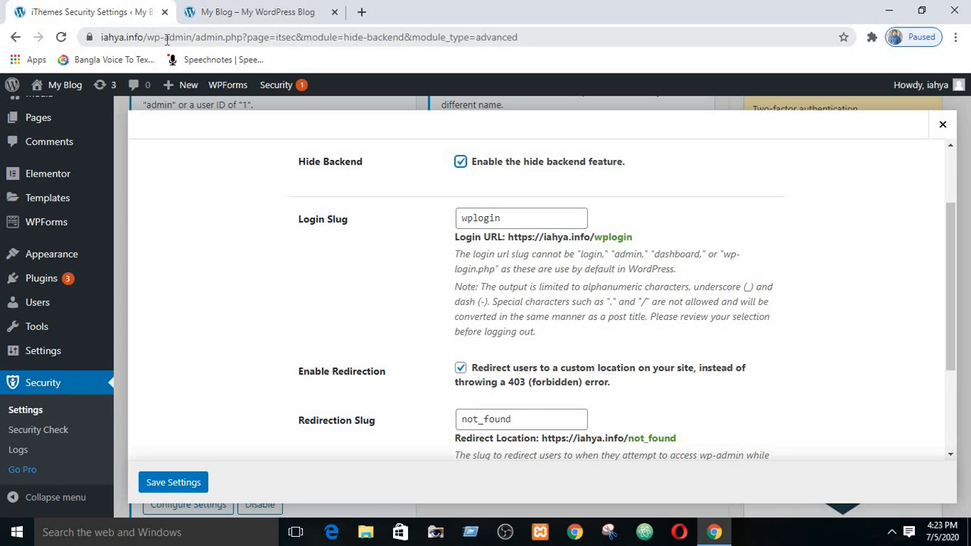
Step: Replace the default Login Slug with the site's domain name without its extension, and check the redirection and custom login action options
{"action": "double_click", "coordinate": [472, 220]}
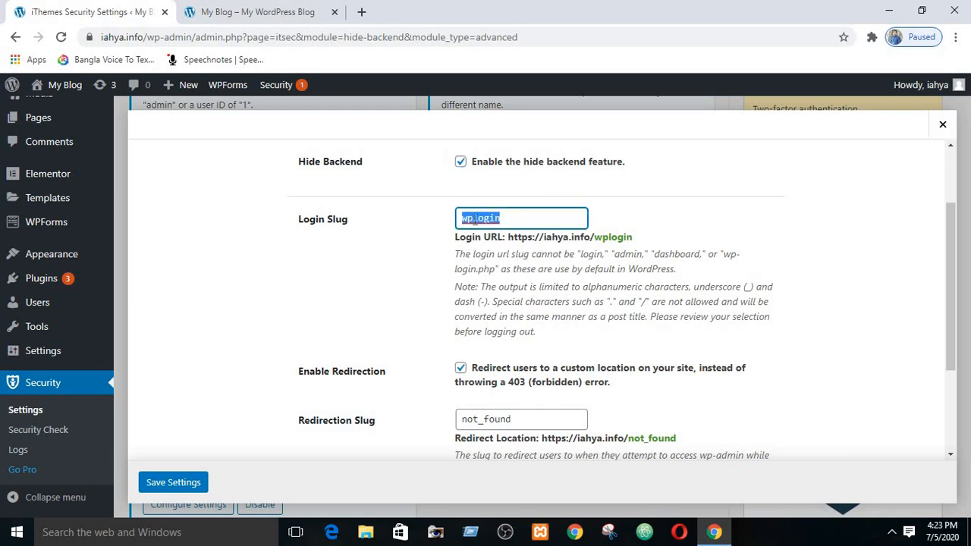
{"action": "key", "text": "BackSpace"}
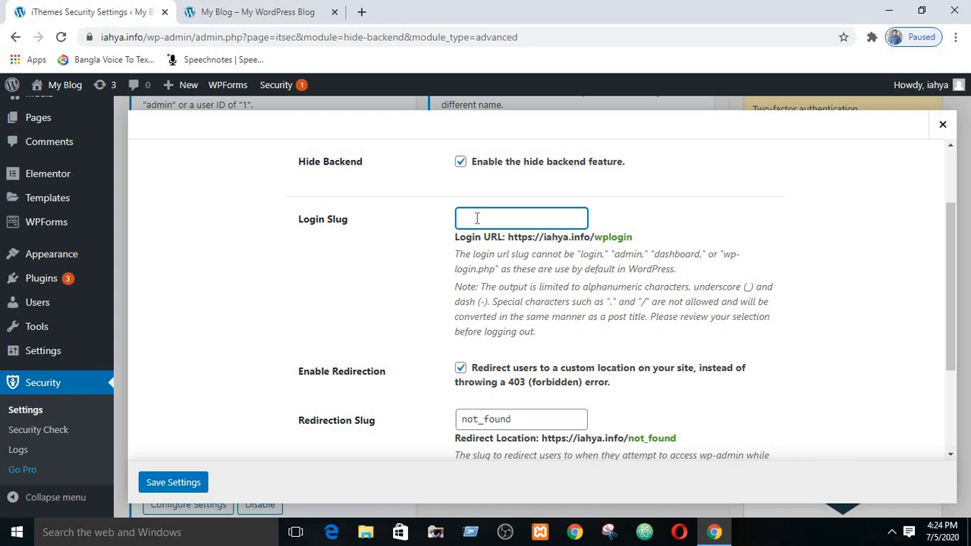
{"action": "type", "text": "iahya"}
{"action": "double_click", "coordinate": [480, 217]}
{"action": "left_click", "coordinate": [419, 217]}
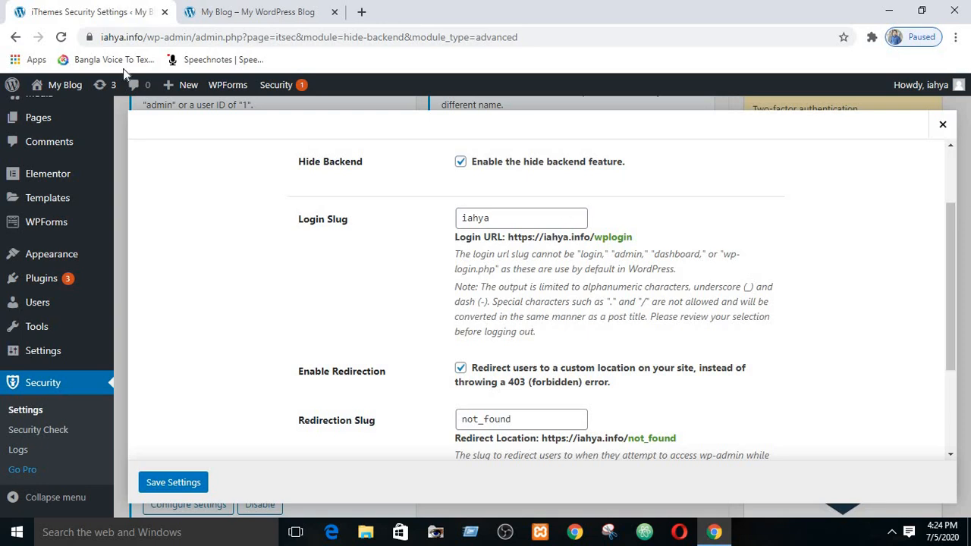
{"action": "double_click", "coordinate": [472, 218]}
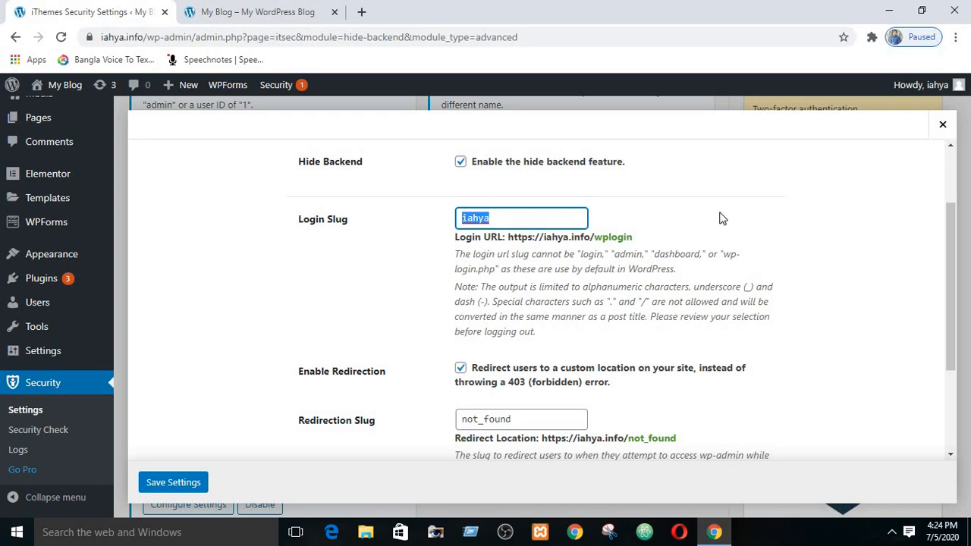
{"action": "left_click", "coordinate": [420, 239]}
{"action": "scroll", "coordinate": [427, 255], "scroll_direction": "down", "scroll_amount": 2}
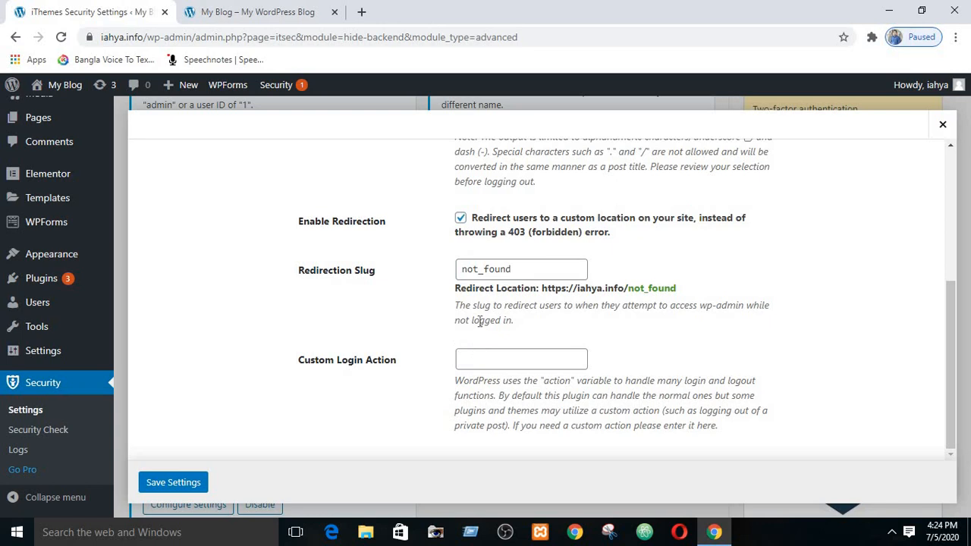
{"action": "scroll", "coordinate": [479, 320], "scroll_direction": "up", "scroll_amount": 3}
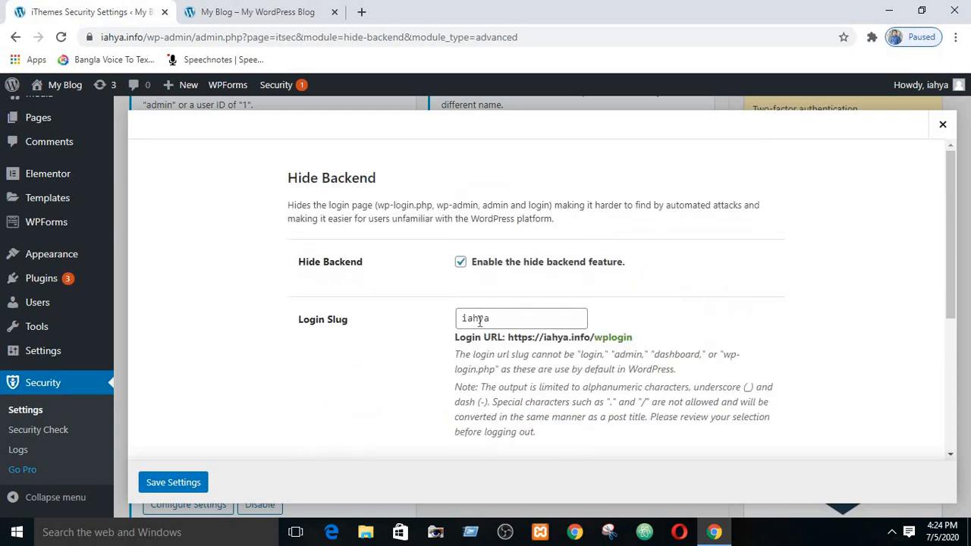
Step: Save the Hide Backend settings with the new login slug, check the login URL, and close the module
{"action": "left_click", "coordinate": [182, 485]}
{"action": "scroll", "coordinate": [332, 440], "scroll_direction": "down", "scroll_amount": 5}
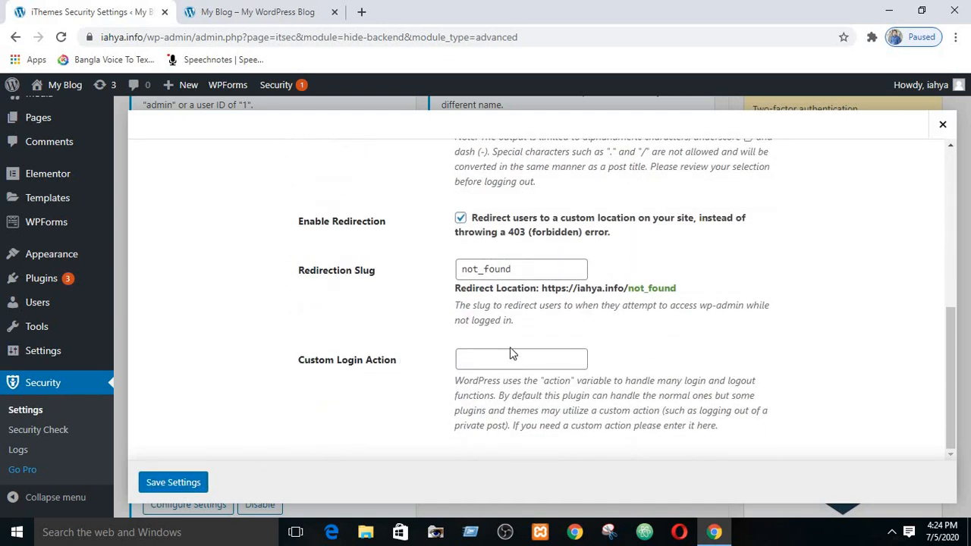
{"action": "scroll", "coordinate": [398, 365], "scroll_direction": "up", "scroll_amount": 6}
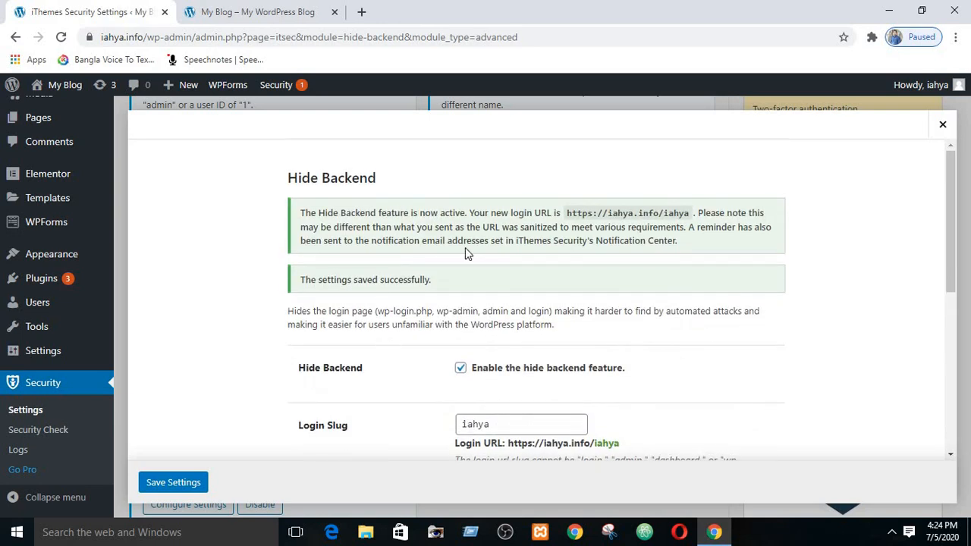
{"action": "left_click", "coordinate": [941, 124]}
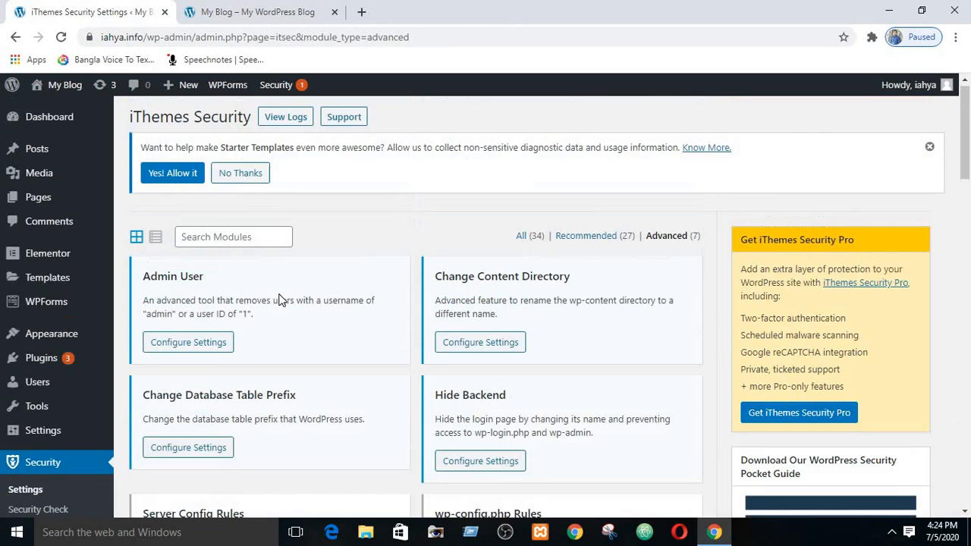
{"action": "scroll", "coordinate": [382, 408], "scroll_direction": "down", "scroll_amount": 5}
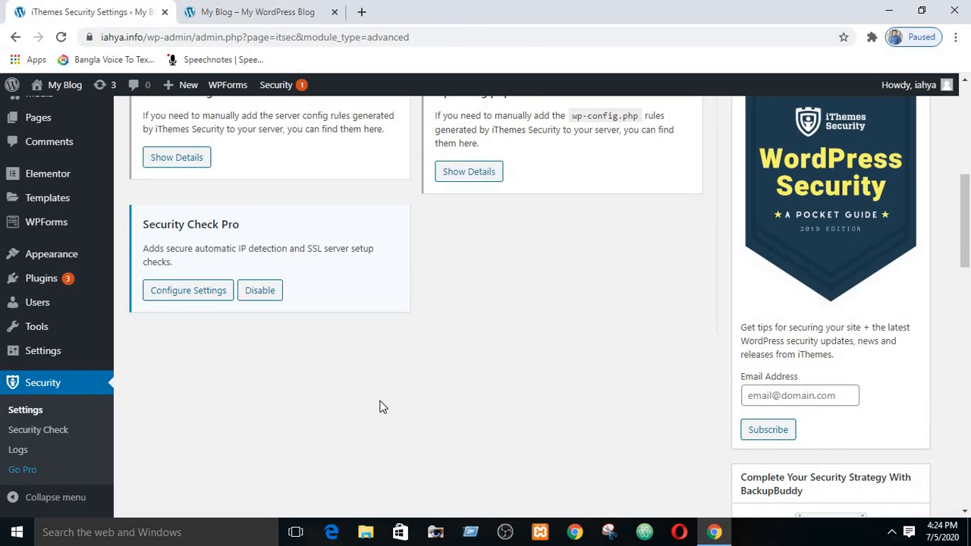
{"action": "scroll", "coordinate": [382, 407], "scroll_direction": "down", "scroll_amount": 3}
{"action": "scroll", "coordinate": [376, 400], "scroll_direction": "up", "scroll_amount": 8}
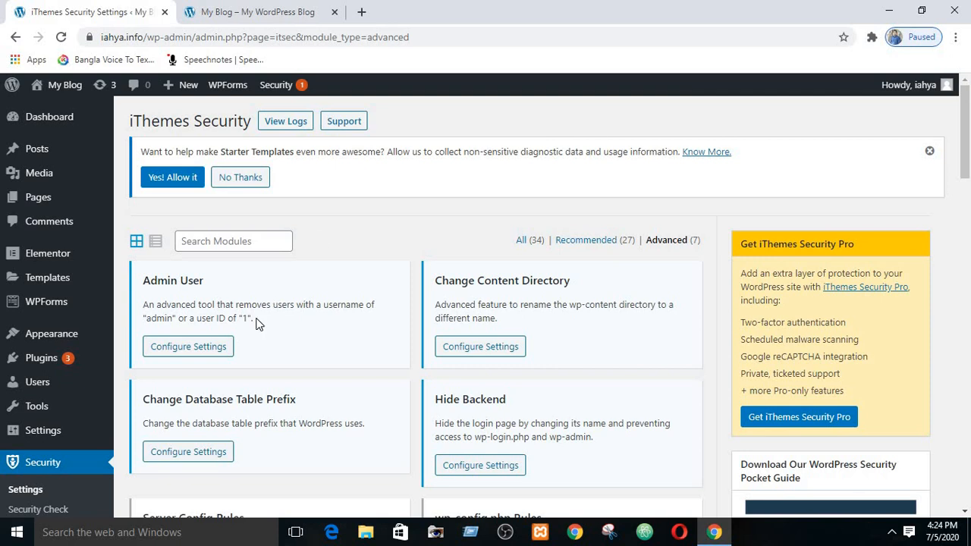
{"action": "scroll", "coordinate": [256, 323], "scroll_direction": "down", "scroll_amount": 3}
{"action": "scroll", "coordinate": [256, 323], "scroll_direction": "up", "scroll_amount": 3}
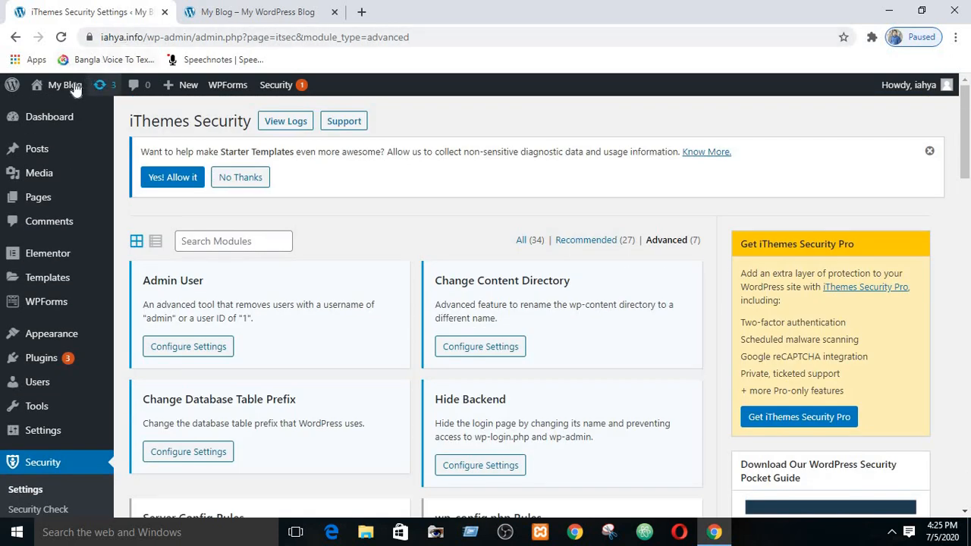